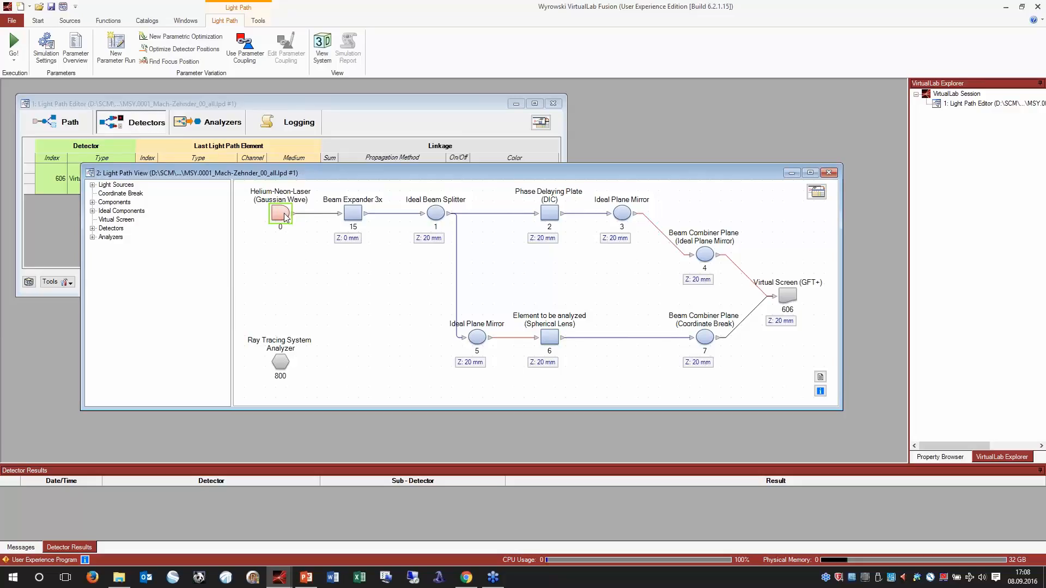
Review the spatial and spectral parameters of the Helium-Neon-Laser Gaussian wave source
double_click(284, 215)
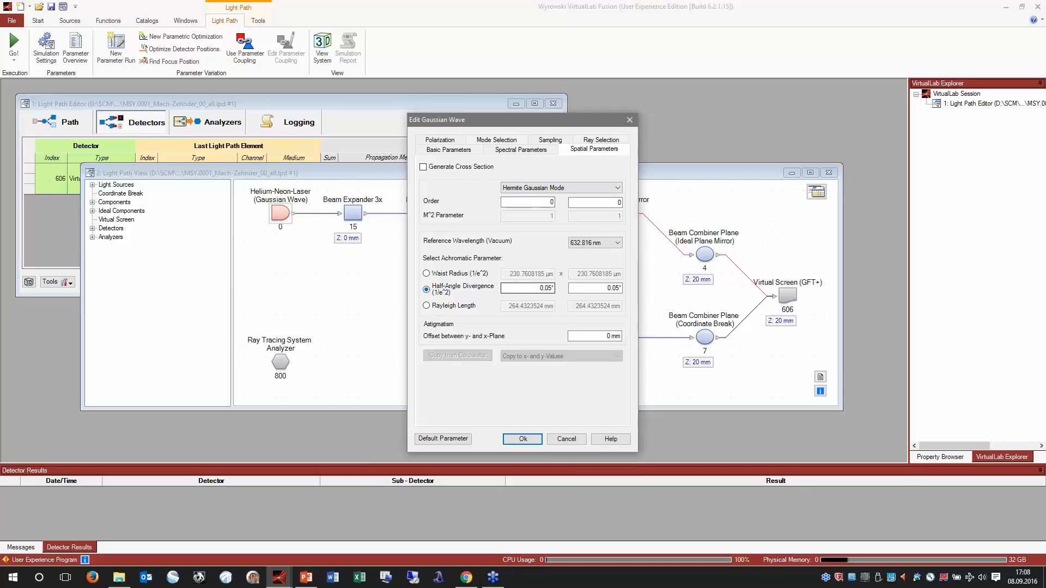
left_click(547, 289)
left_click(502, 150)
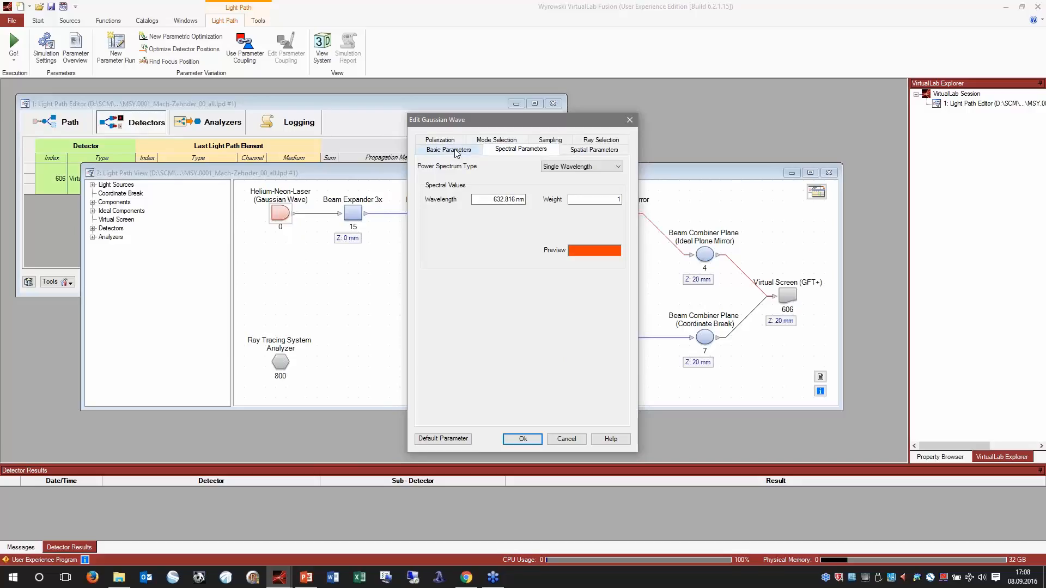
left_click(524, 439)
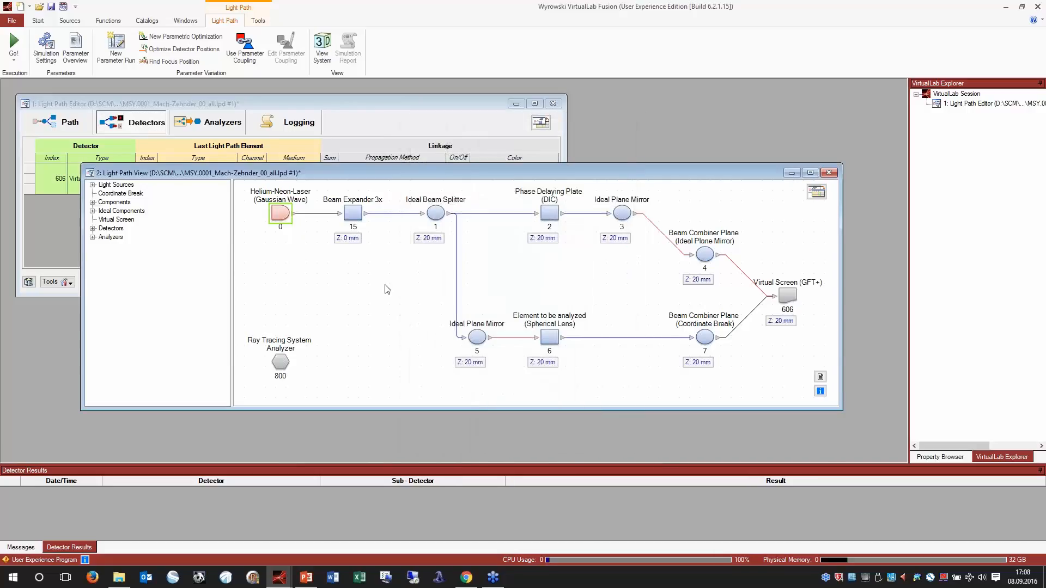
Examine the optical interface sequence of the Beam Expander 3x
left_click(353, 218)
double_click(353, 218)
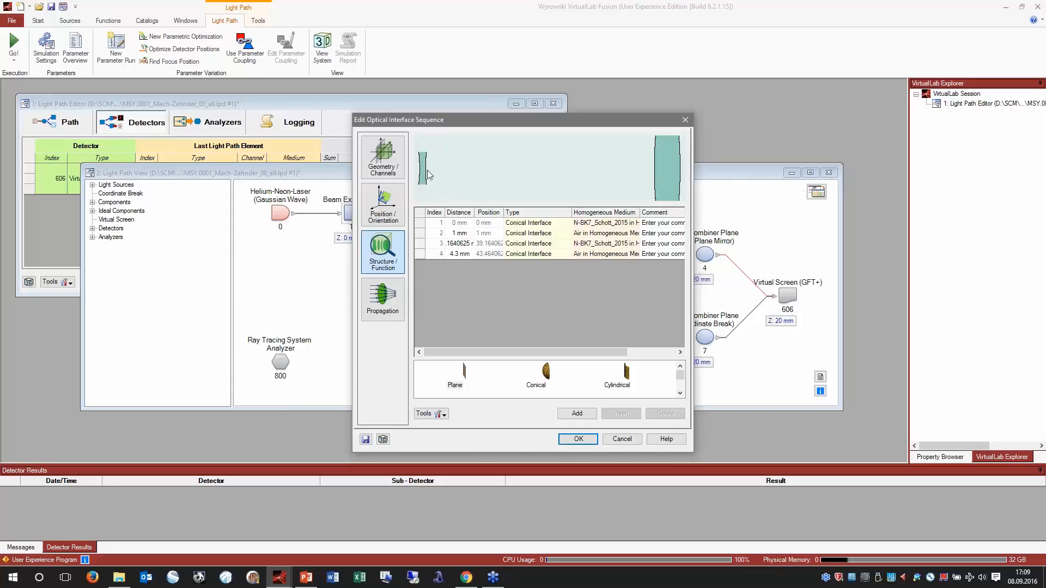
left_click(578, 439)
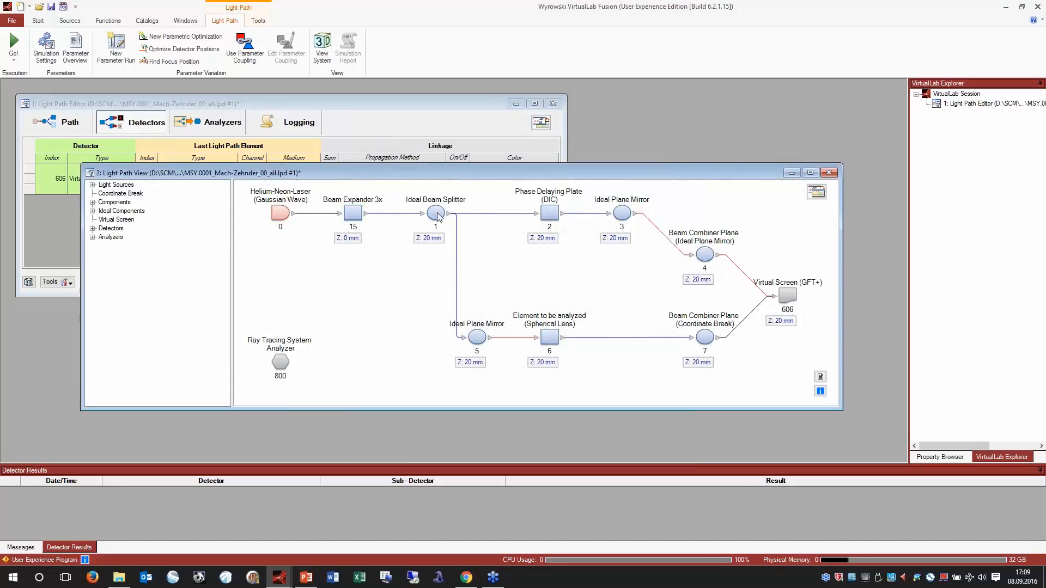
Check the coefficient ratio between the two outputs of the Ideal Beam Splitter
left_click(436, 214)
double_click(437, 214)
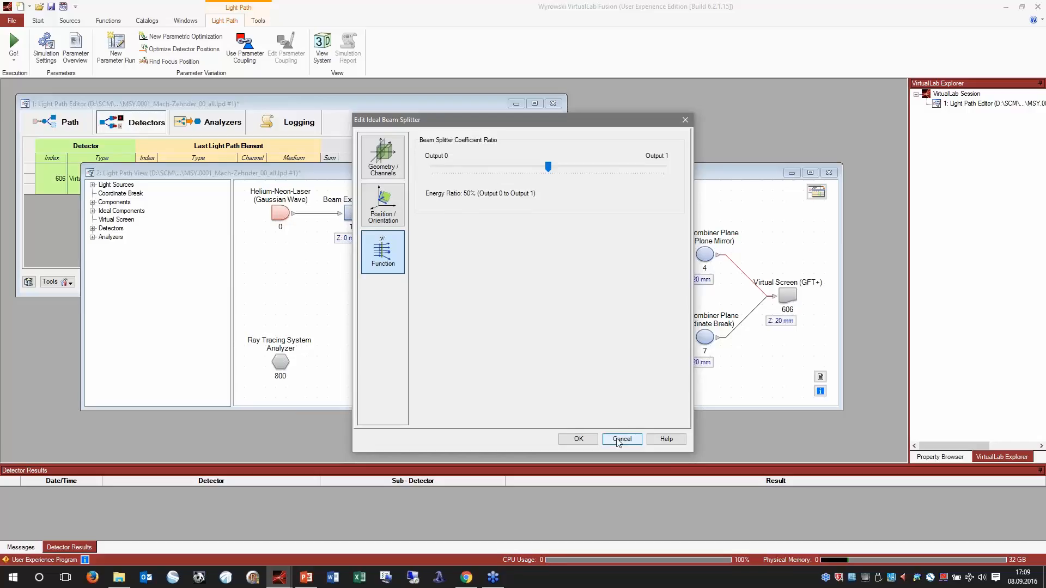
left_click(577, 442)
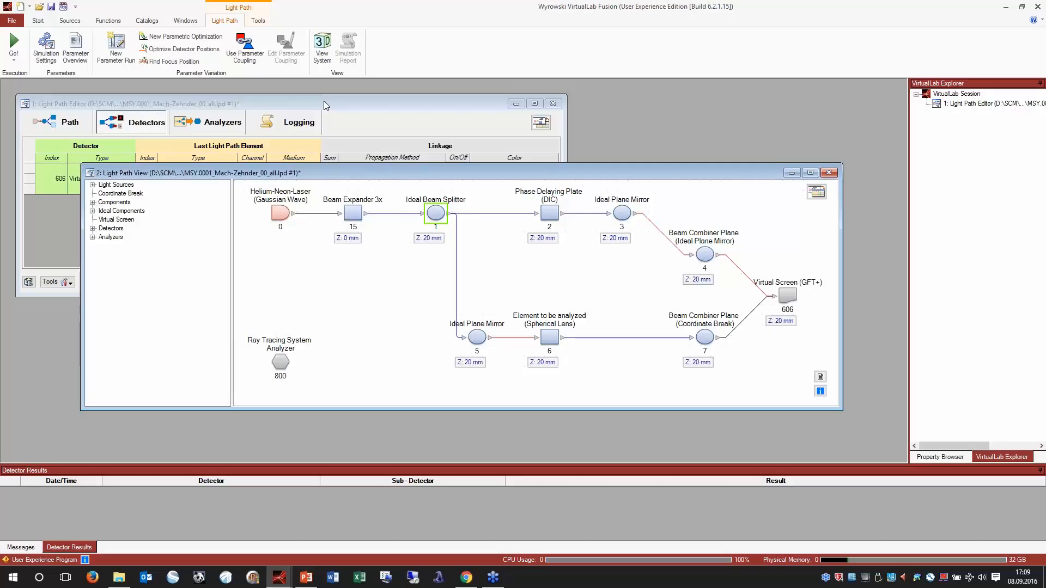
Examine the Ideal Beam Splitter's output channels and target elements in the Light Path Editor's path table
left_click(324, 100)
left_click_drag(295, 108, 527, 203)
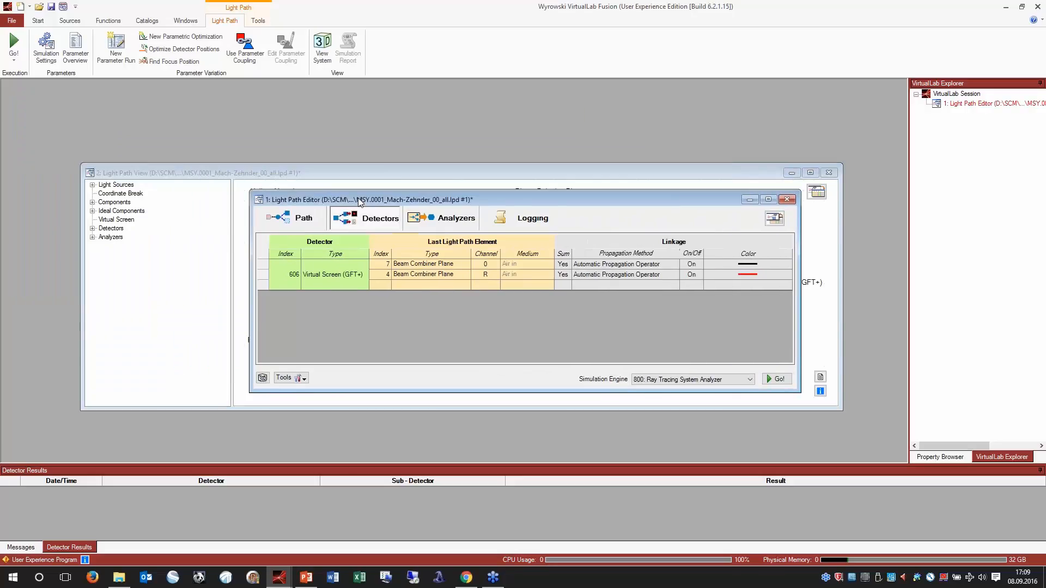
left_click(301, 220)
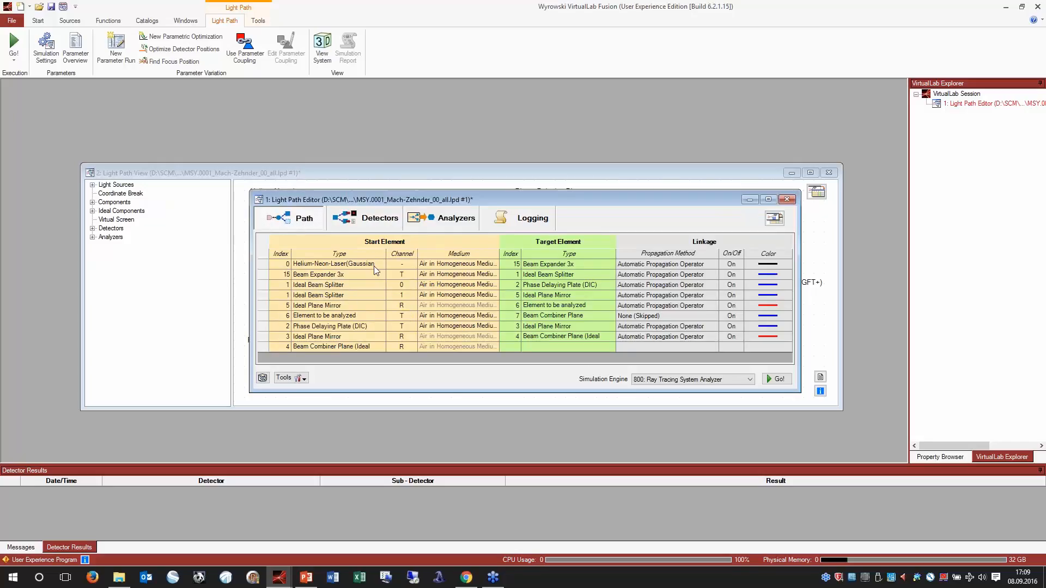
right_click(320, 294)
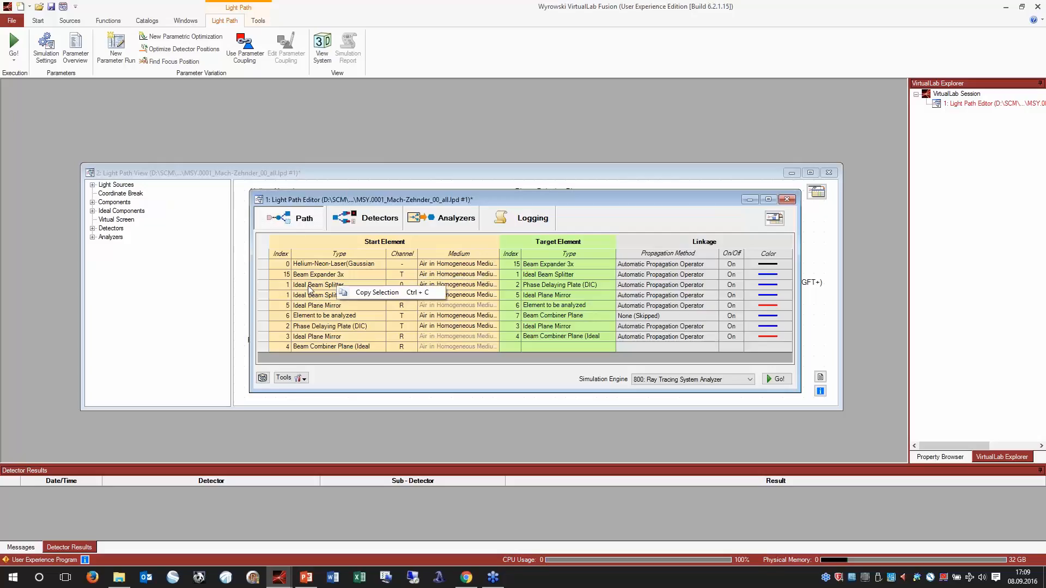
left_click(312, 287)
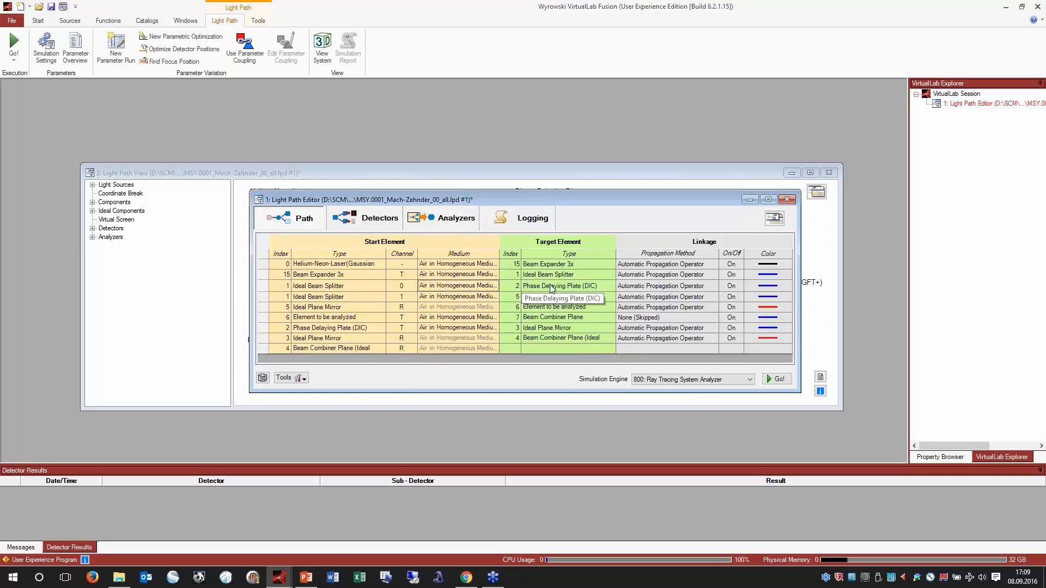
left_click(428, 298)
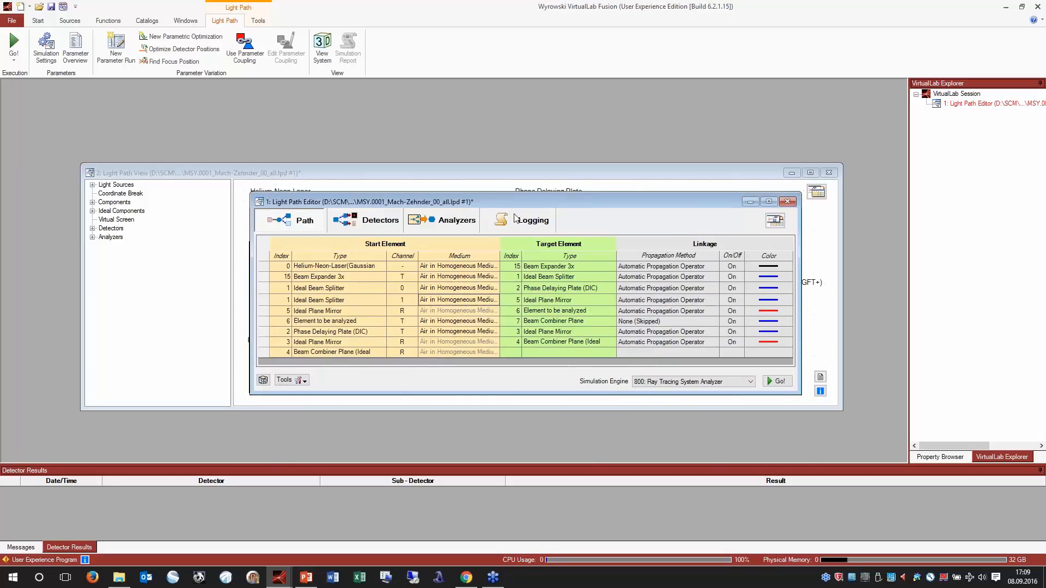
Uncover the light path diagram beneath the editor to compare the beam splitter's branches with the path table
left_click_drag(518, 202, 533, 282)
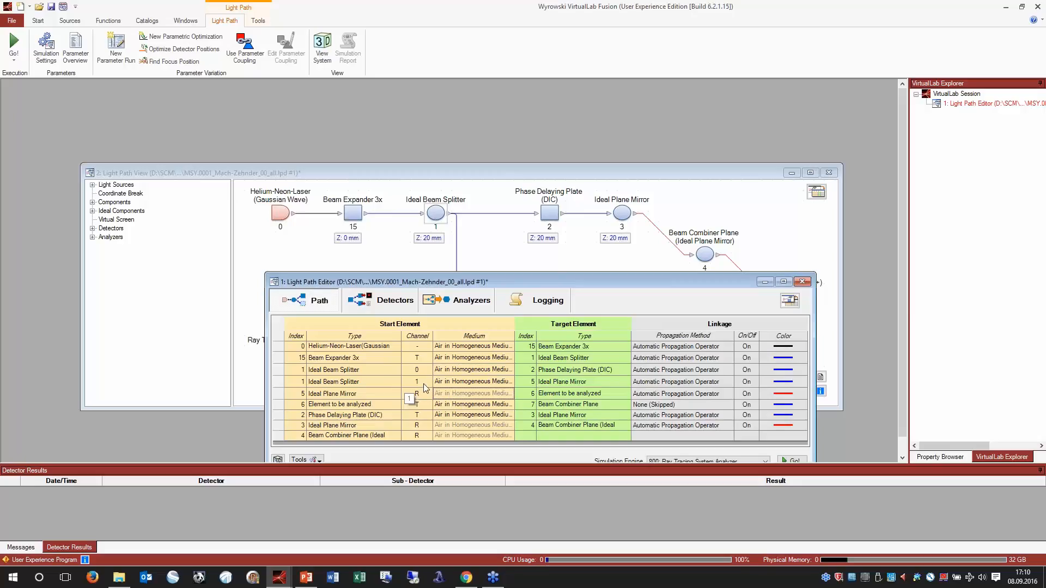
left_click_drag(581, 287, 578, 364)
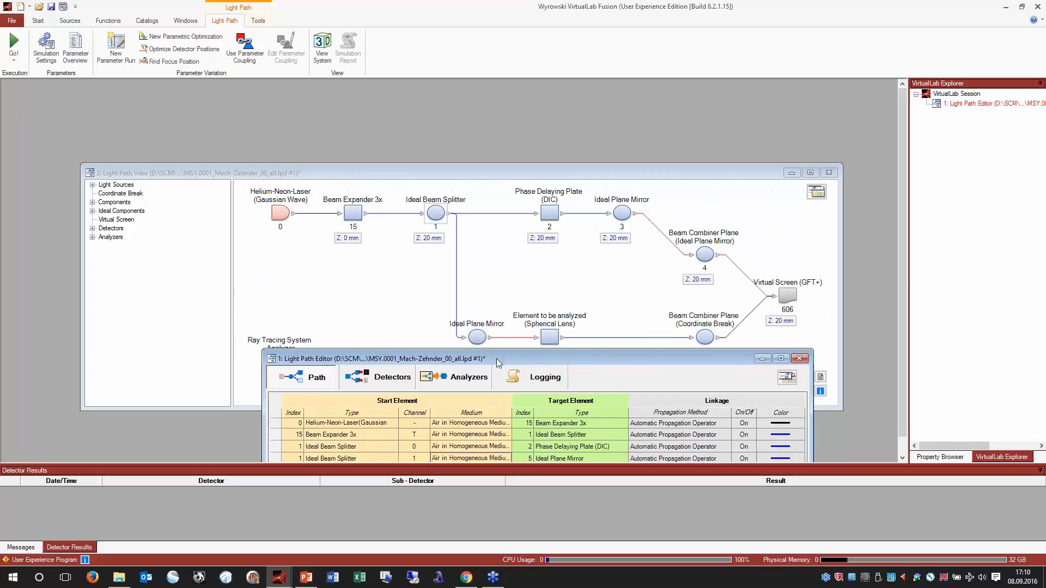
left_click_drag(496, 359, 420, 216)
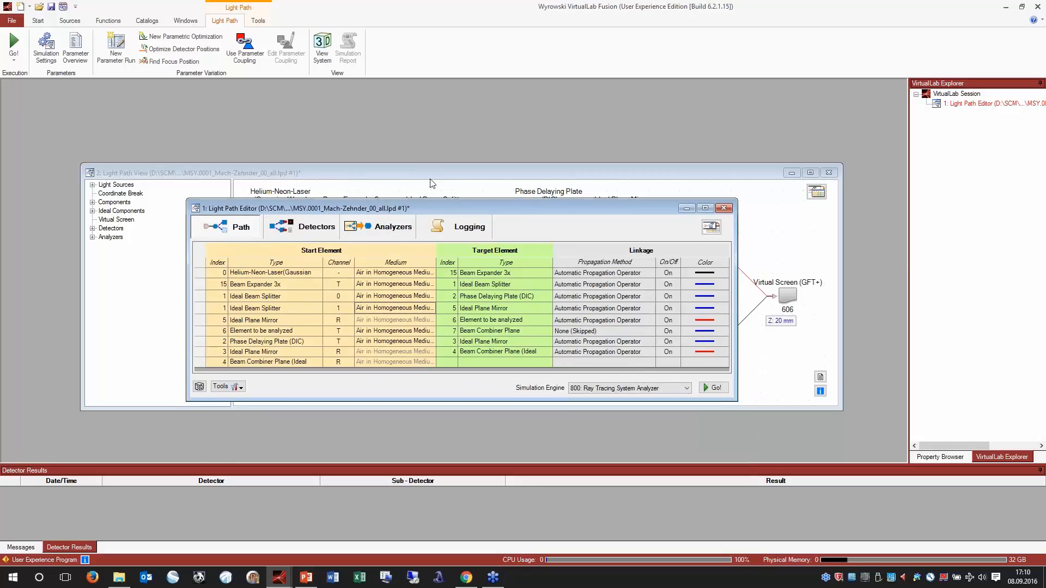
Bring the light path diagram to the front and review the inclination settings of Ideal Plane Mirror 3
left_click(425, 172)
left_click_drag(426, 171, 405, 141)
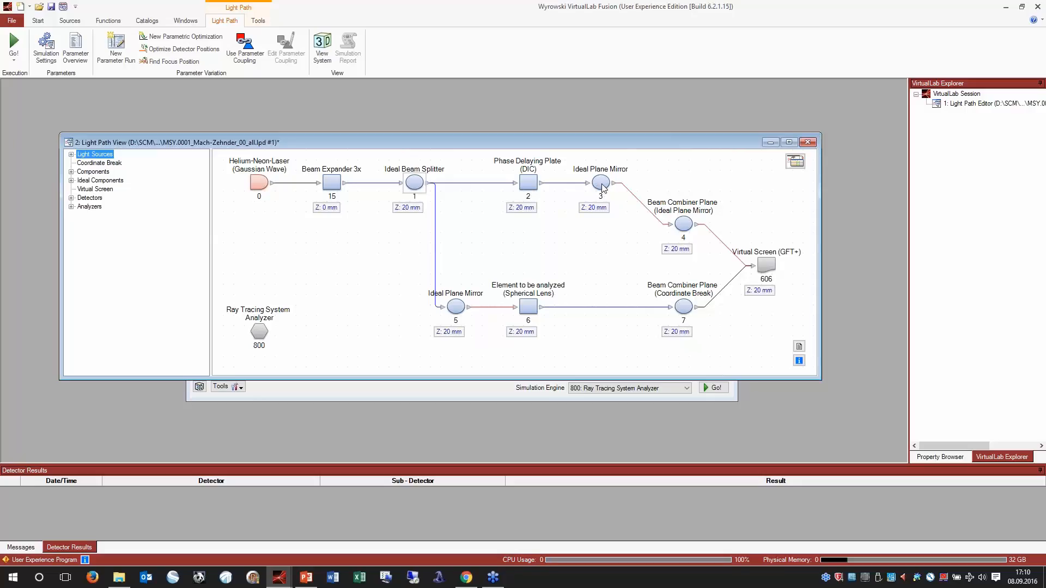
left_click(601, 184)
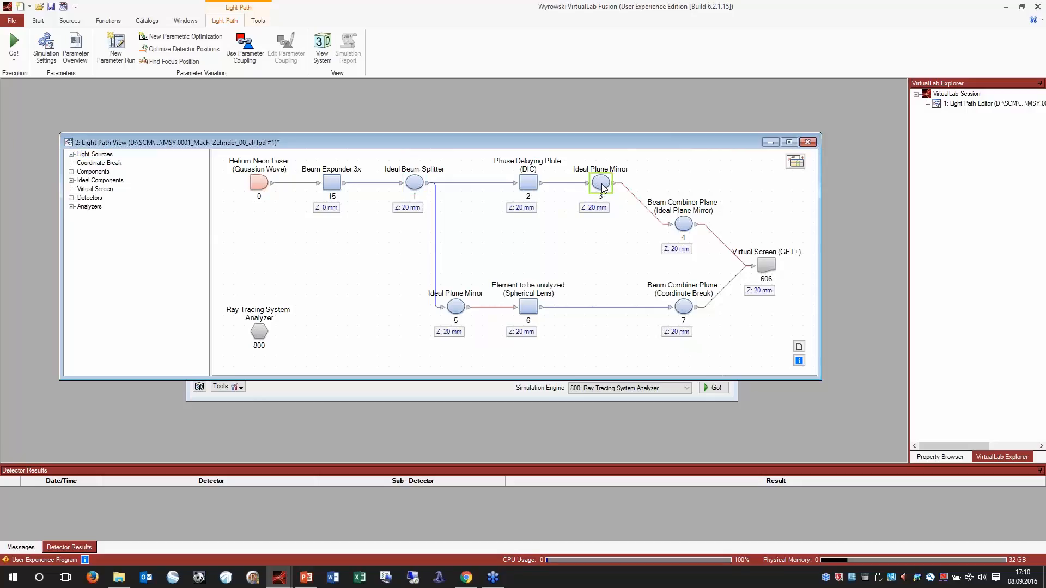
double_click(601, 185)
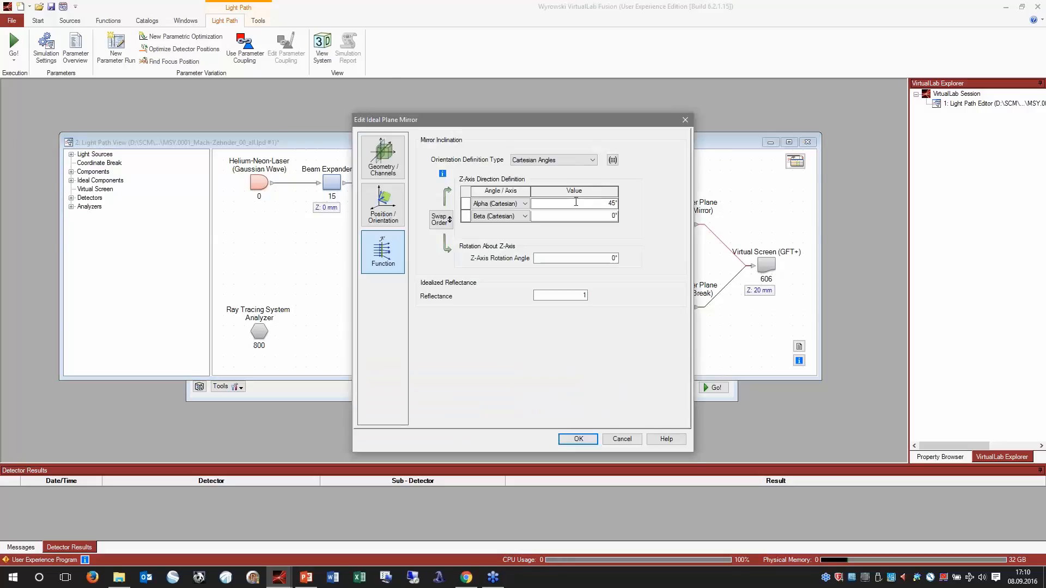
left_click_drag(583, 121, 496, 123)
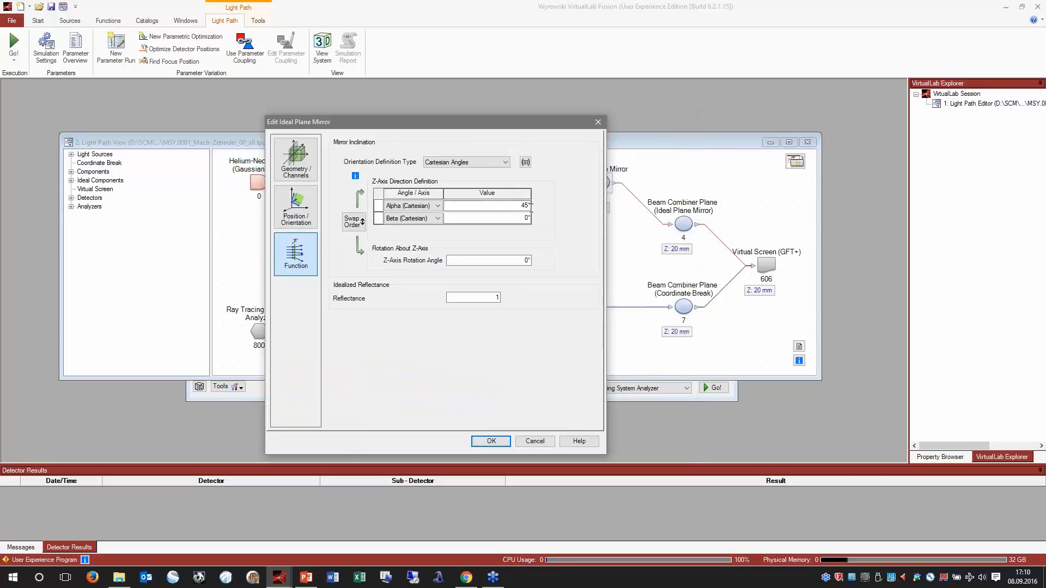
left_click(491, 441)
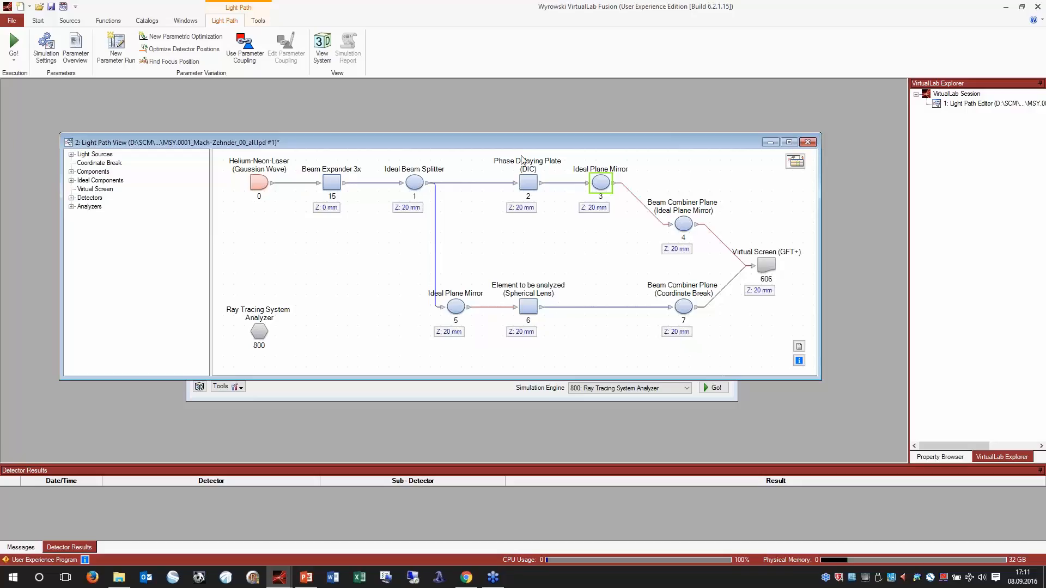
Inspect the Sum setting of the two beam combiner linkages to the virtual screen in the Light Path Editor's detector table
left_click_drag(530, 142, 530, 134)
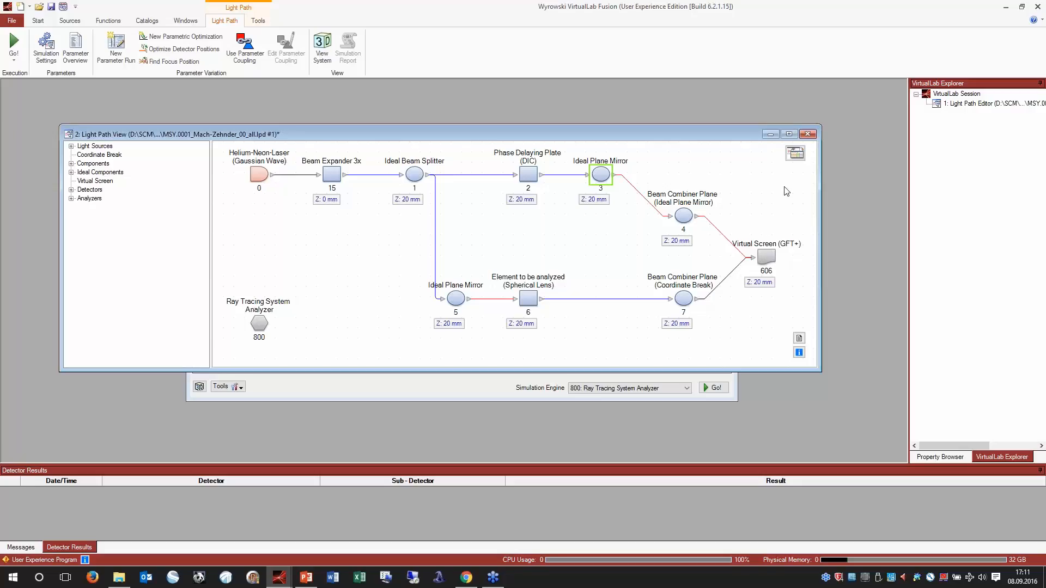
left_click(795, 154)
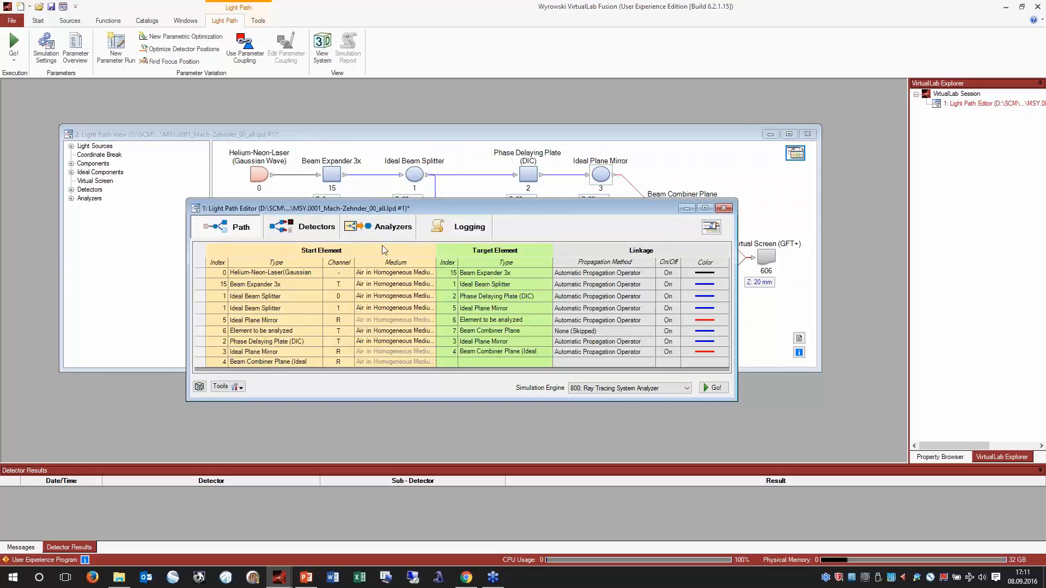
left_click(319, 232)
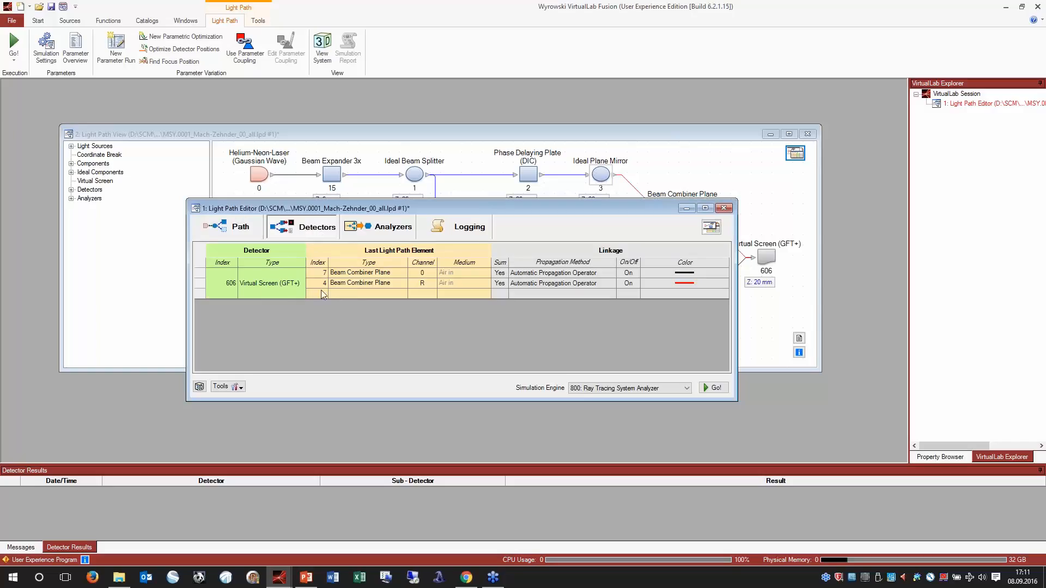
left_click(505, 273)
left_click(504, 274)
left_click(505, 285)
left_click(503, 284)
left_click(504, 292)
View the optical system in 3D and rotate it to examine the component arrangement, then close the view
left_click(376, 189)
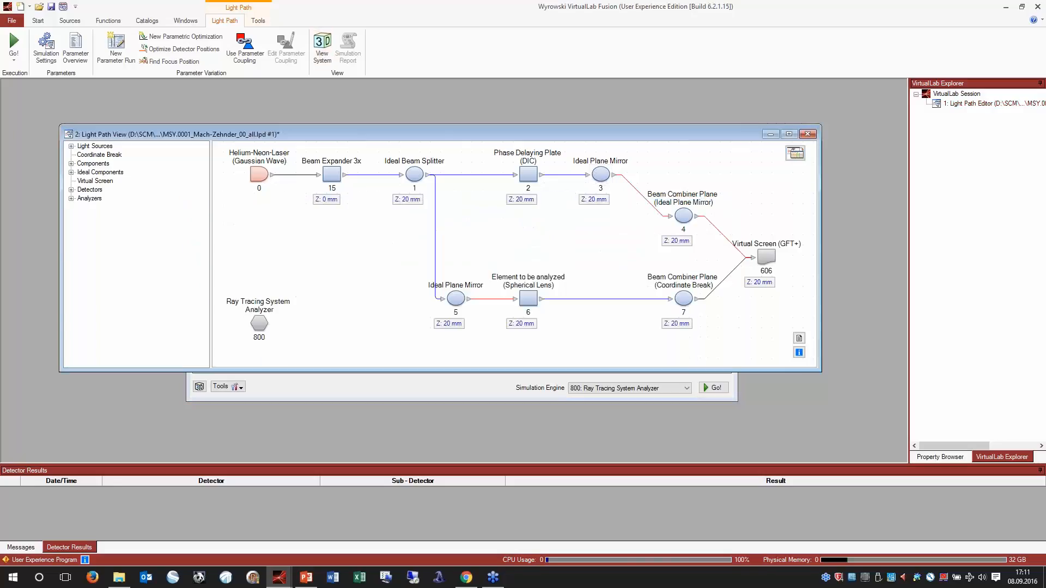
key("alt+Tab")
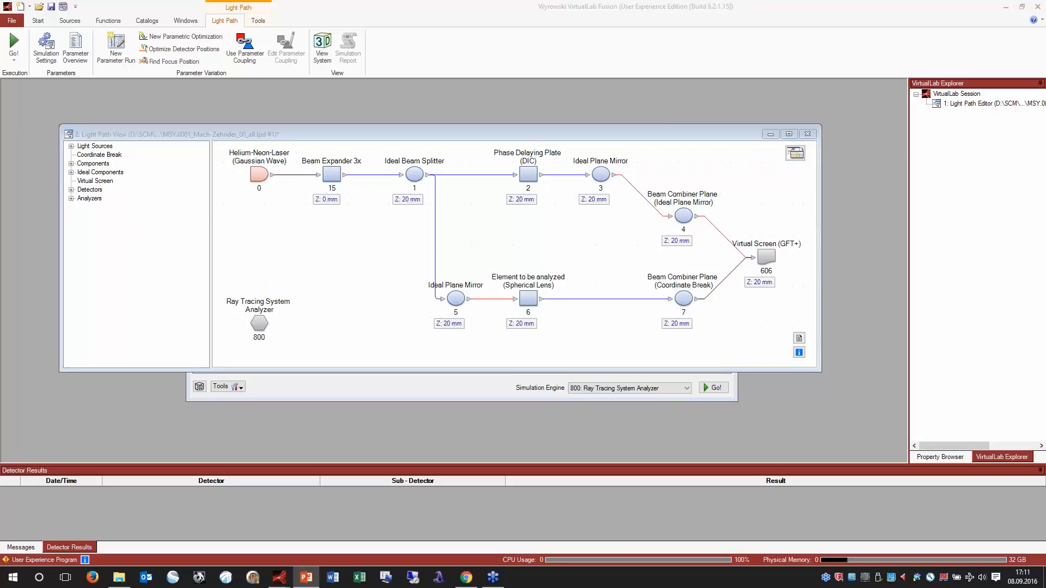
left_click(323, 48)
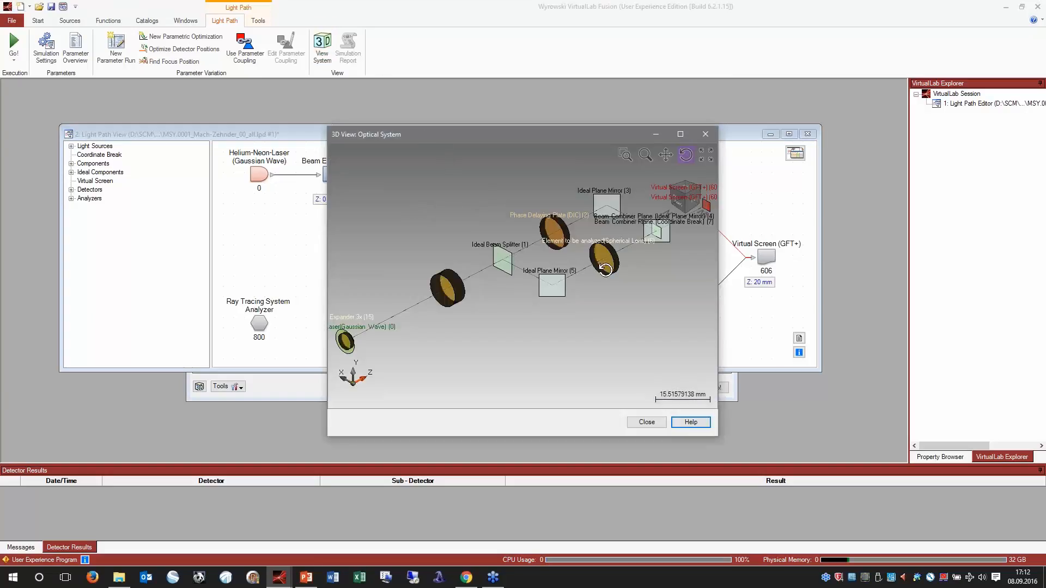
scroll(643, 252, "down", 1)
scroll(643, 252, "up", 1)
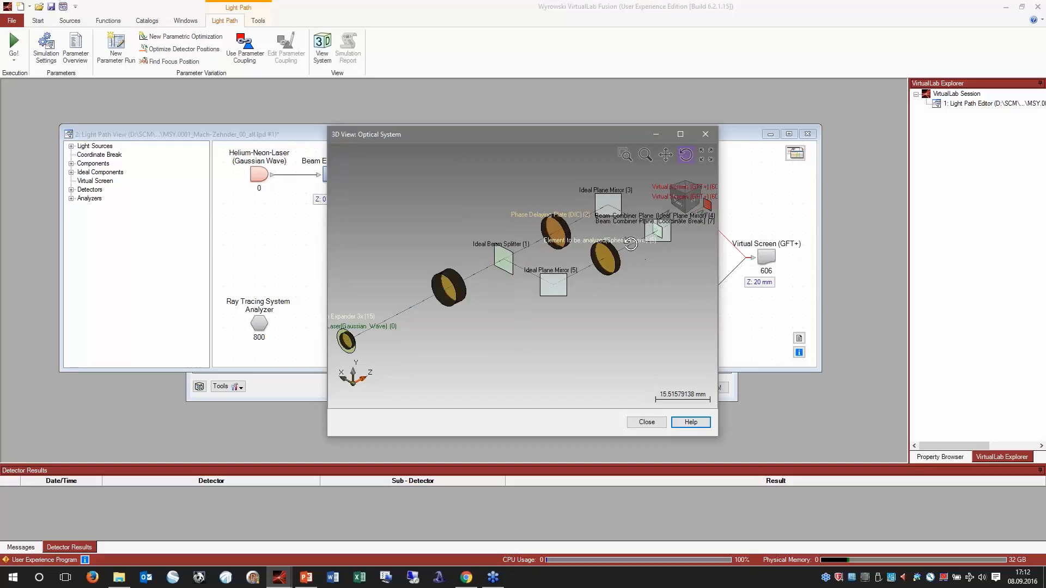
left_click_drag(538, 141, 453, 124)
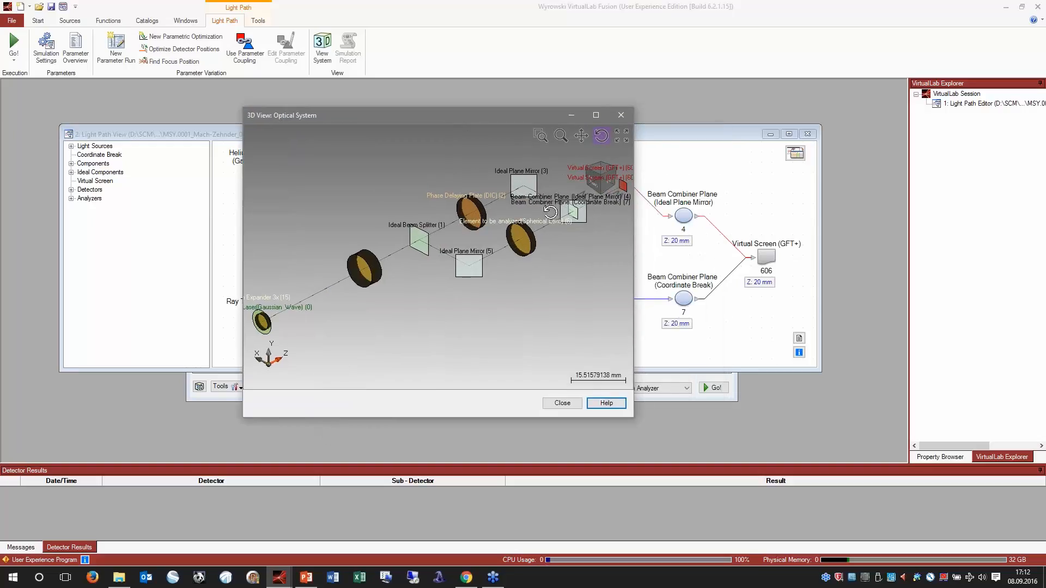
left_click_drag(551, 214, 551, 172)
left_click_drag(487, 253, 525, 225)
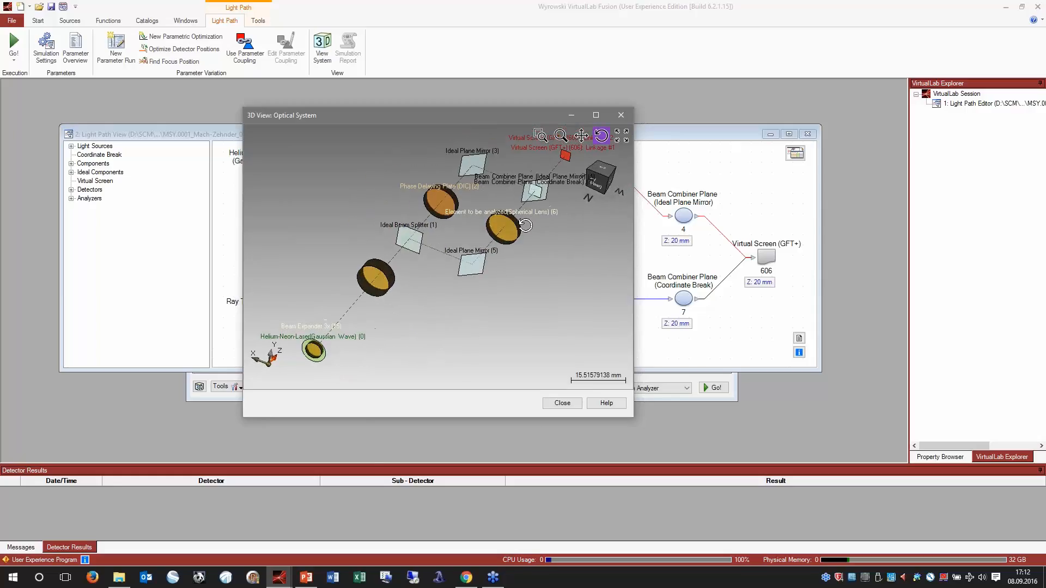
left_click(562, 403)
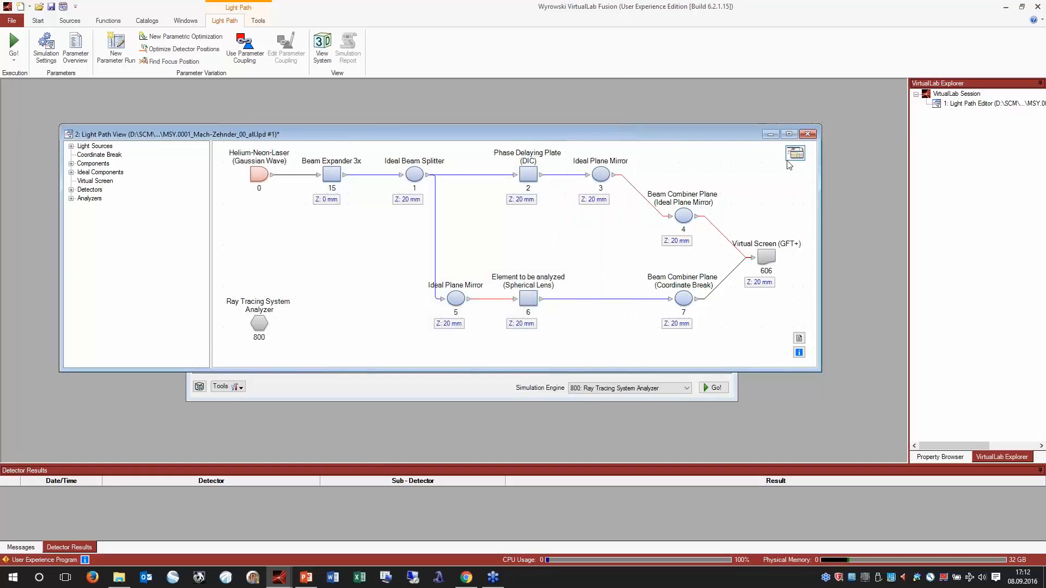
Run the simulation with the Ray Tracing System Analyzer and enlarge the resulting 3D ray distribution window
left_click(794, 155)
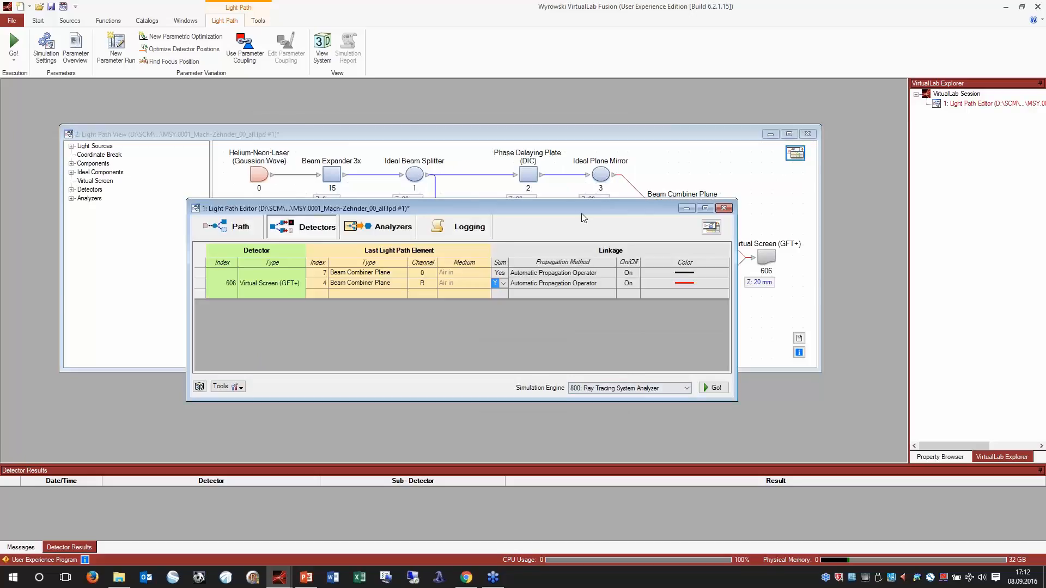
left_click_drag(580, 210, 567, 173)
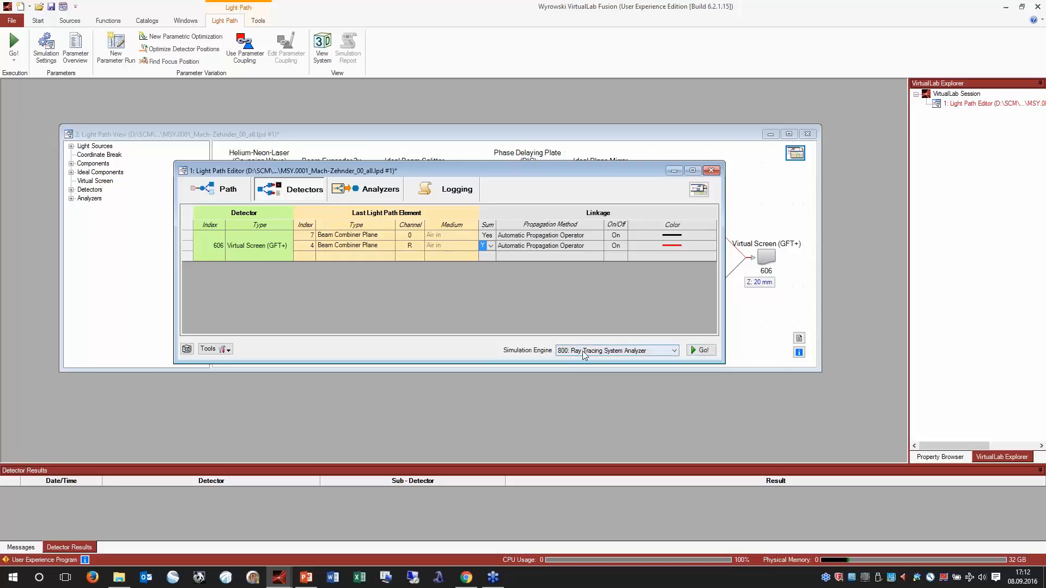
left_click(693, 351)
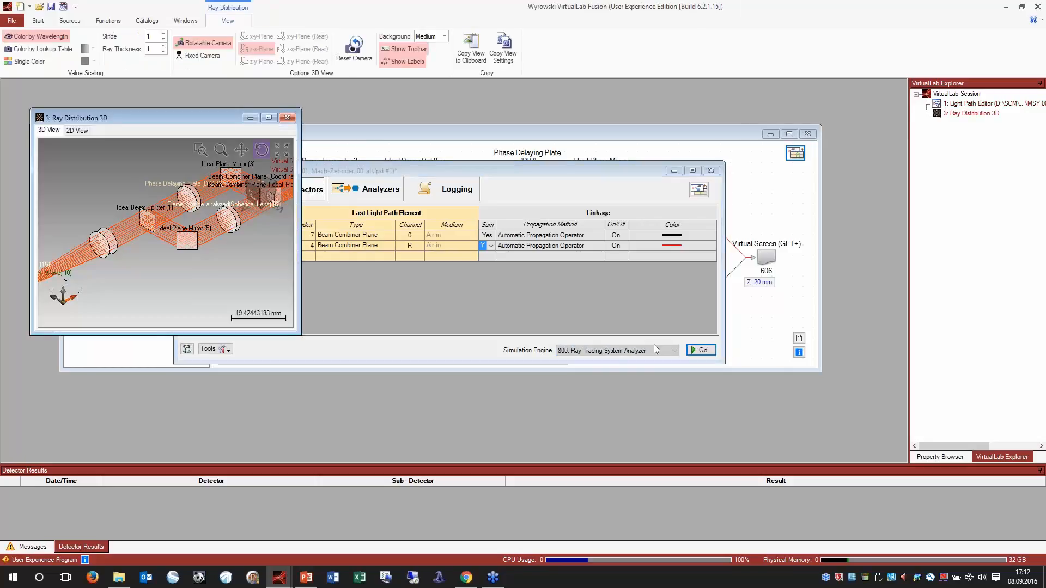
left_click_drag(194, 120, 365, 126)
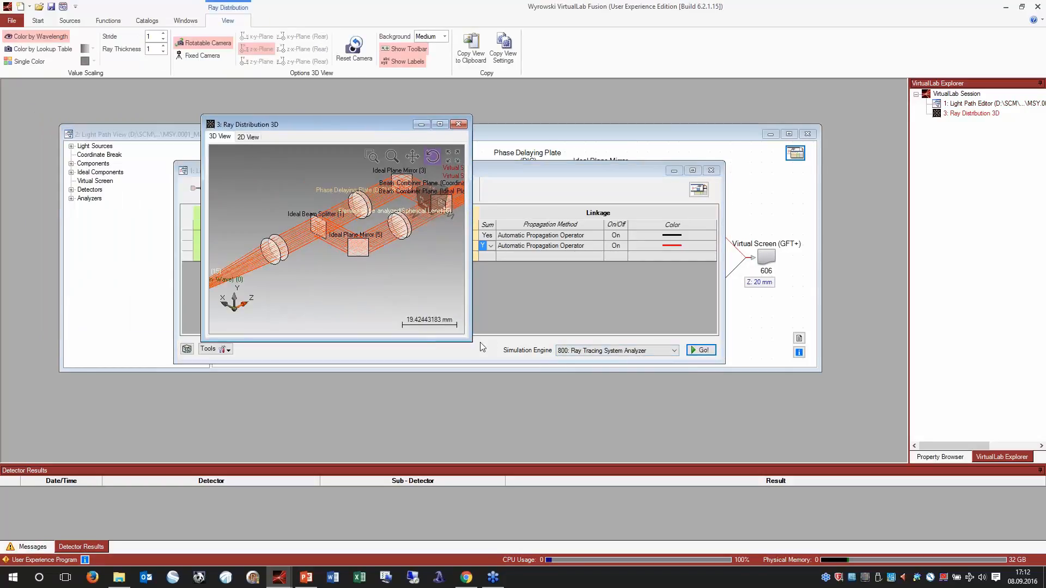
left_click_drag(472, 342, 792, 428)
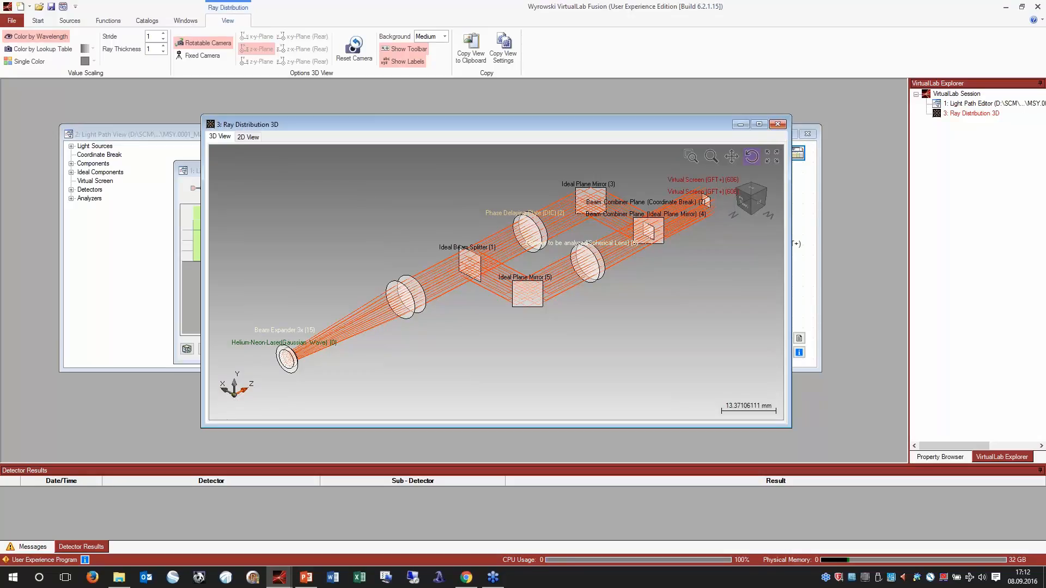
Close the 3D ray distribution and run the simulation with the Ray Tracing engine
left_click(778, 124)
left_click(599, 348)
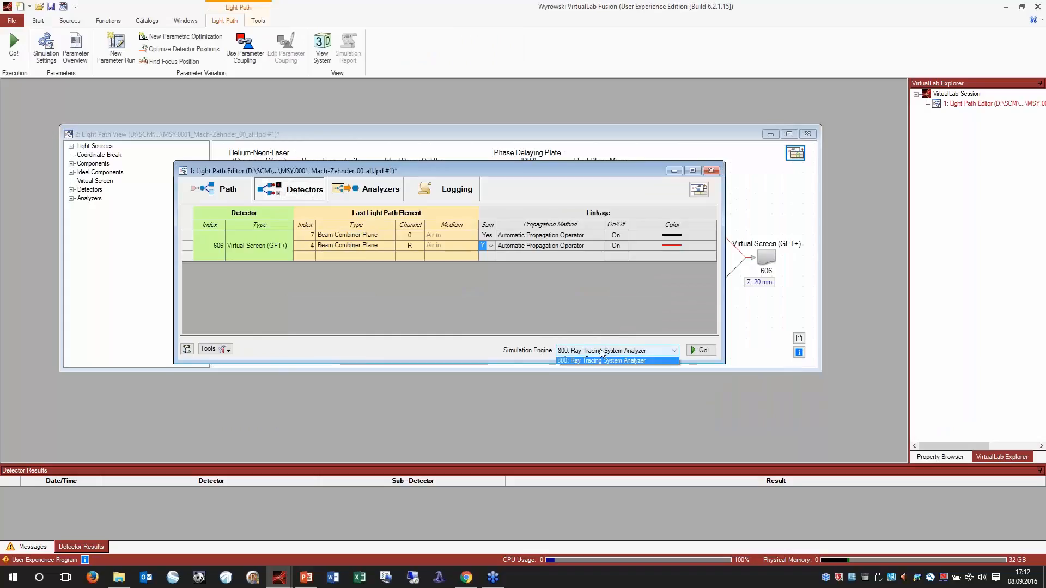
left_click(599, 375)
left_click(701, 350)
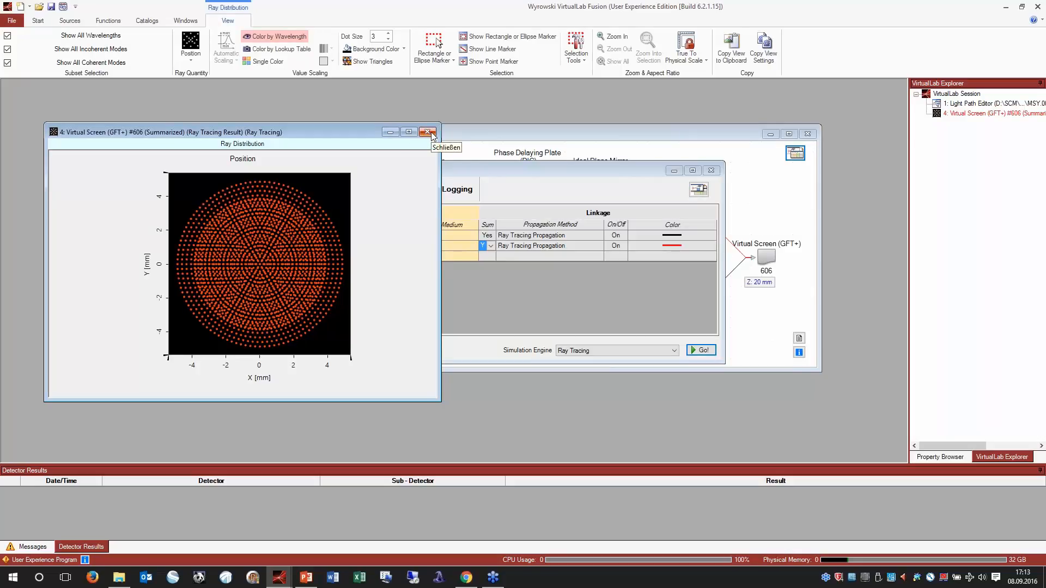
Run the light path simulation with the Geometric Field Tracing Plus (Beta) engine
left_click(589, 352)
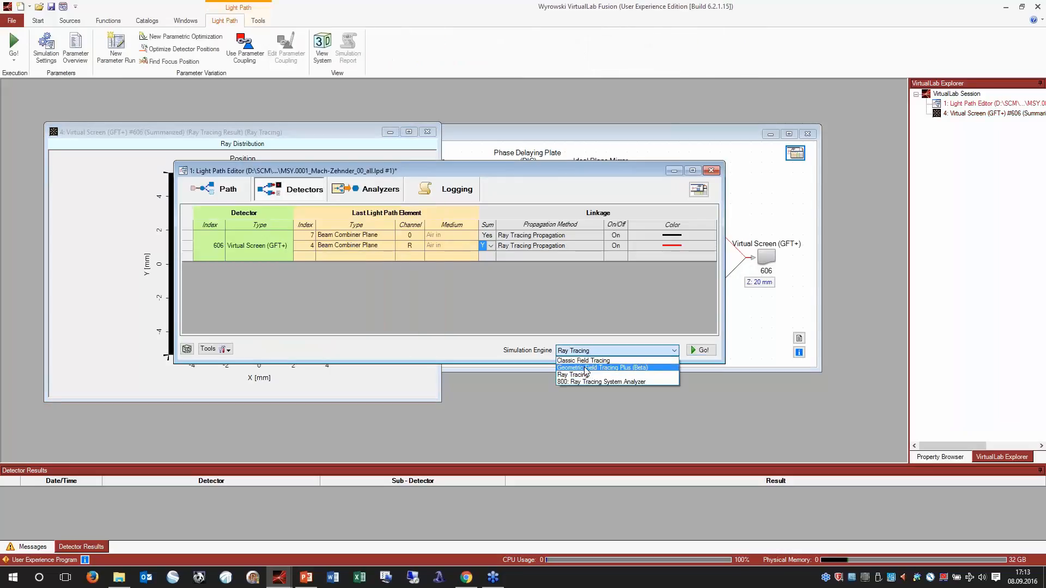
left_click(585, 369)
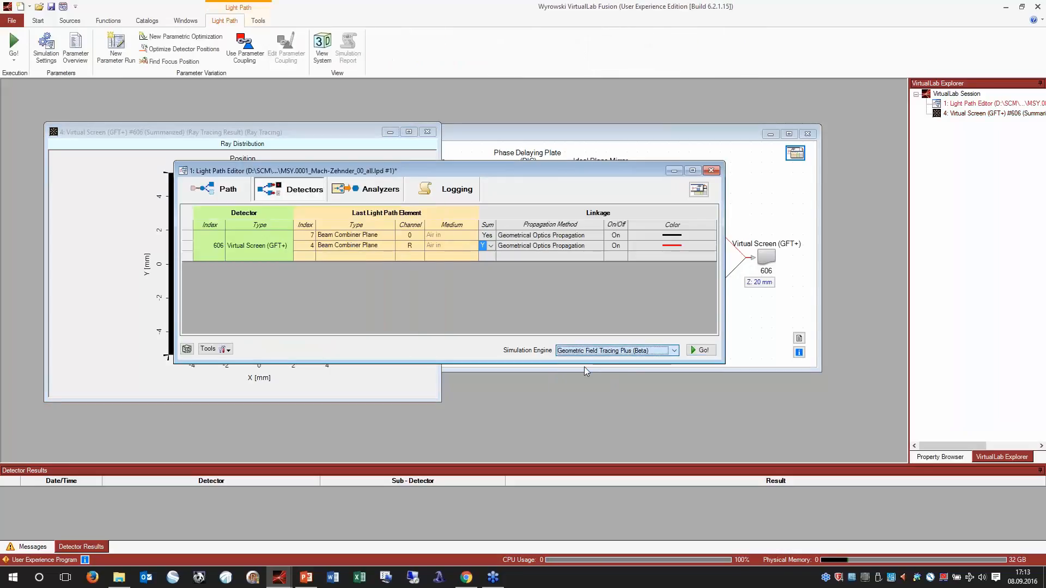
left_click(698, 350)
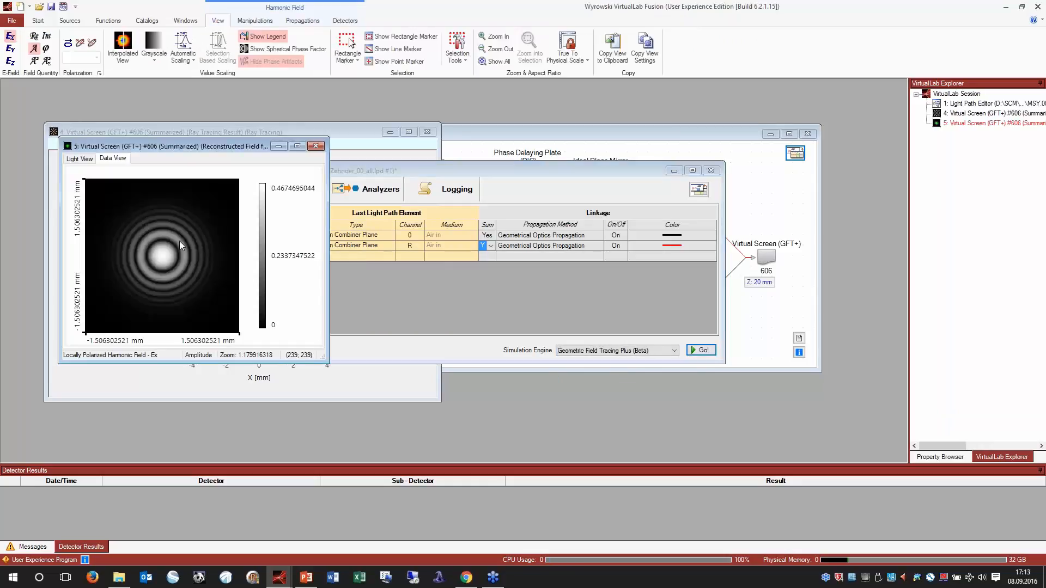
Turn on the interpolated view of the resulting field and try the Rainbow and Reverse Rainbow color tables before restoring Grayscale
left_click(126, 60)
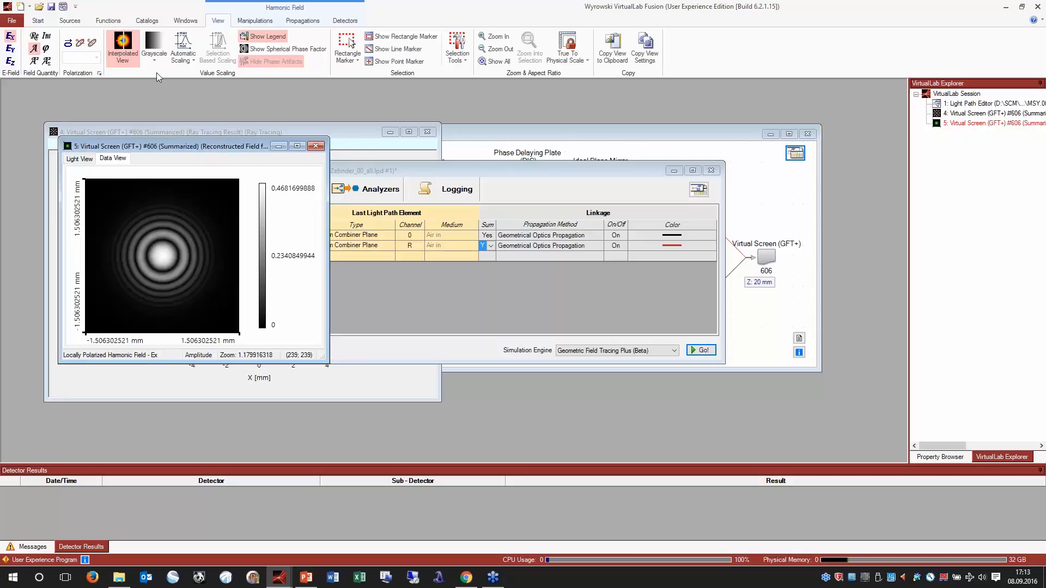
left_click(154, 58)
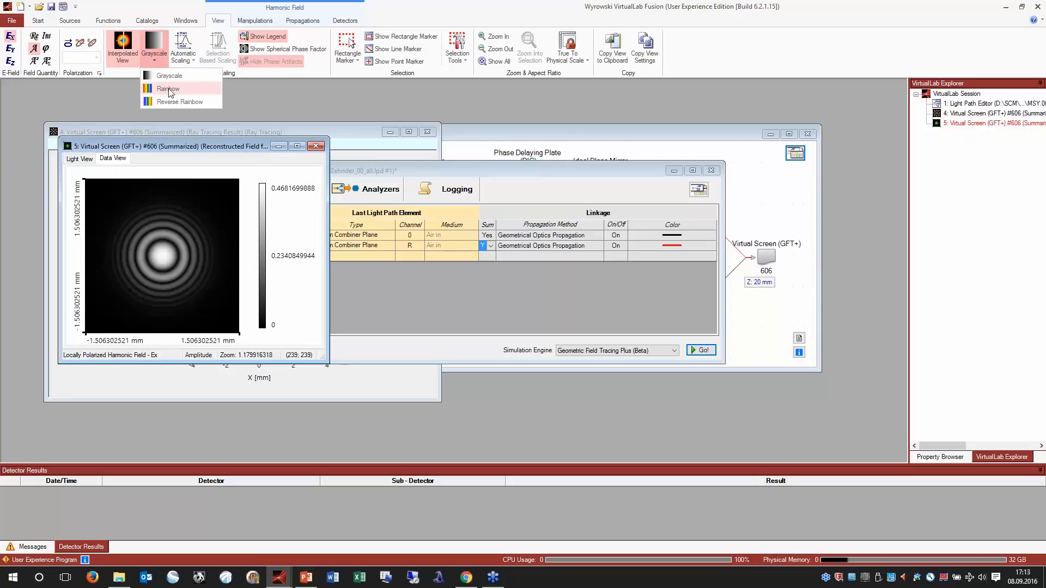
left_click(165, 89)
left_click(155, 61)
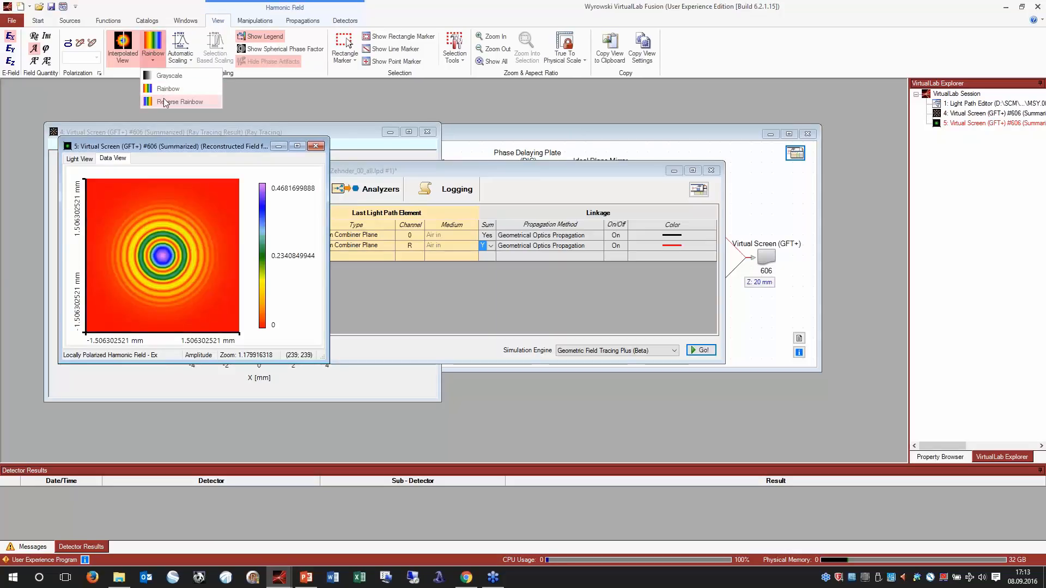
left_click(169, 100)
left_click(156, 60)
left_click(166, 76)
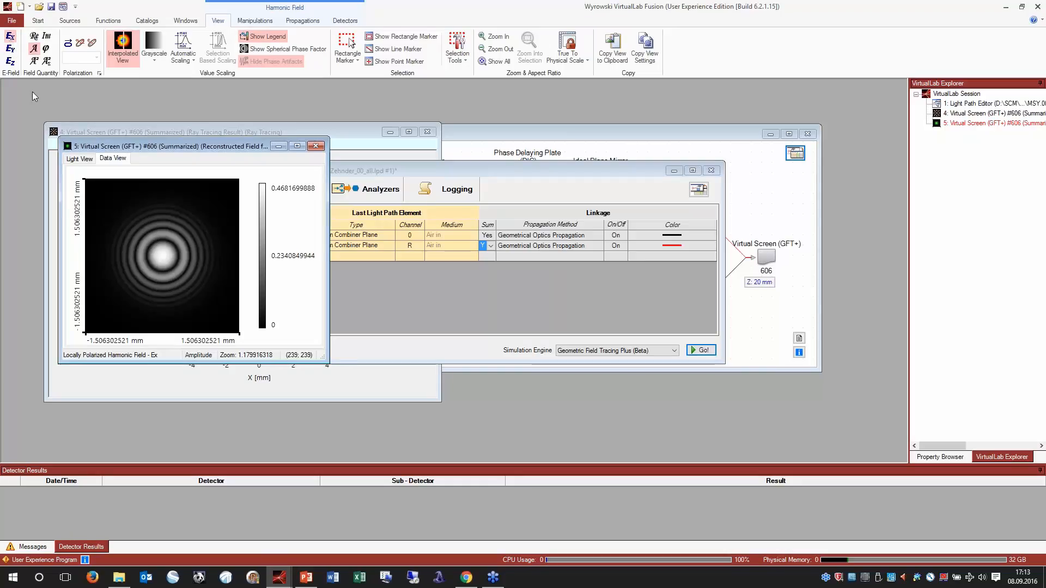
Examine the field's Ey component, squared amplitude and Ex phase, ending on the Ex amplitude
left_click(12, 49)
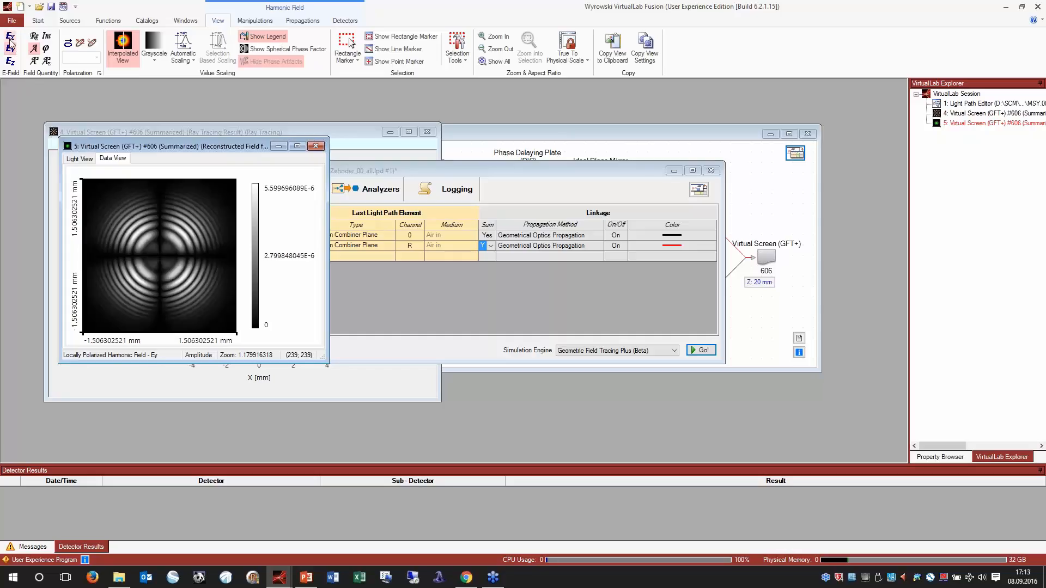
left_click(34, 62)
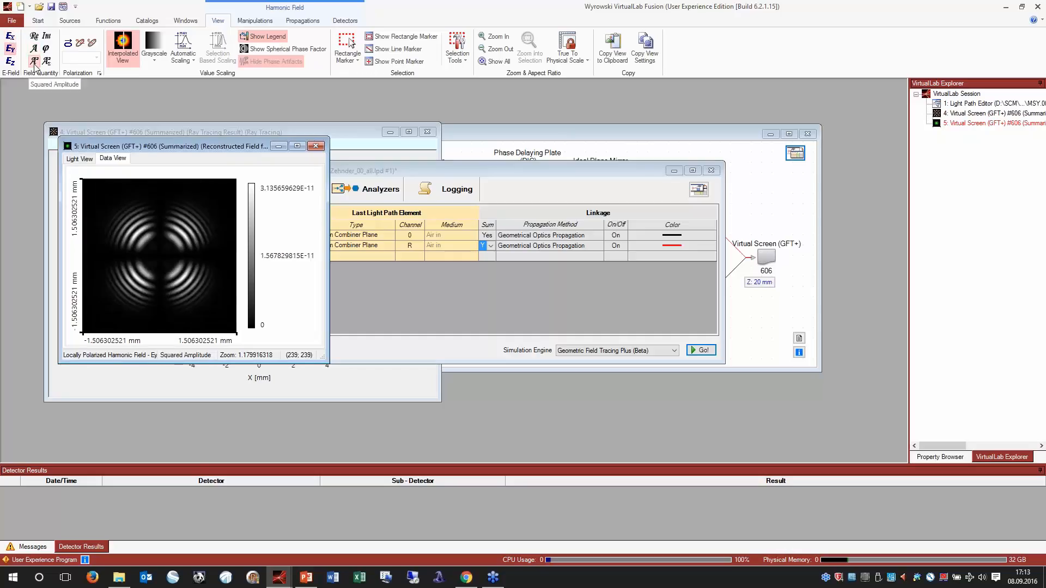
left_click(10, 37)
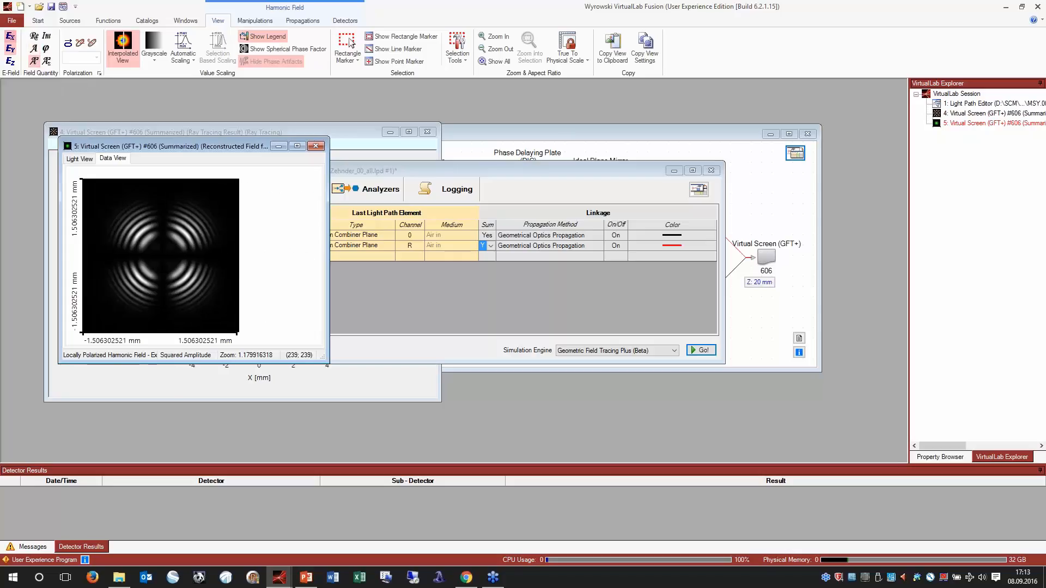
left_click(46, 61)
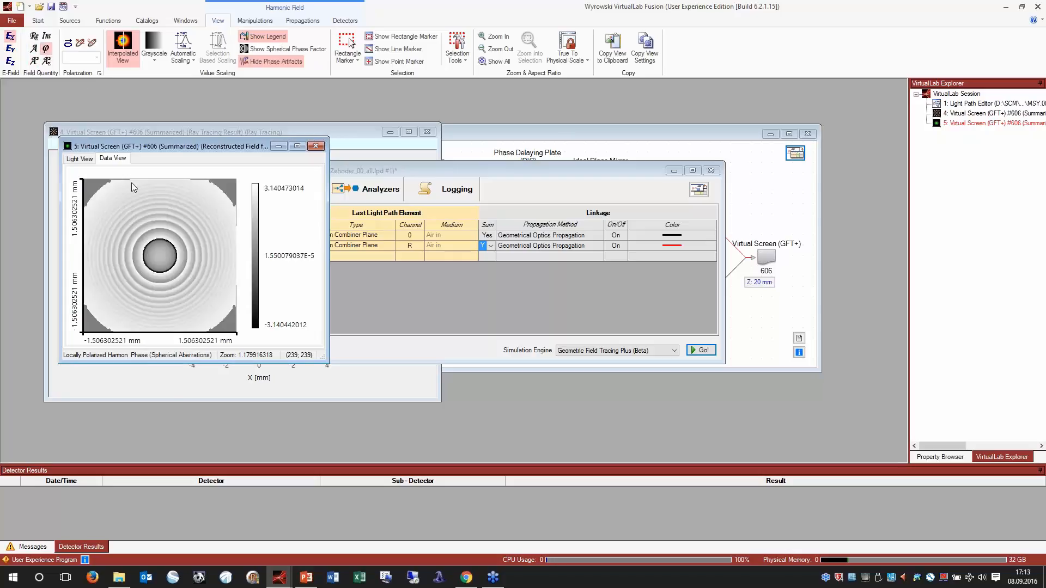
left_click(34, 49)
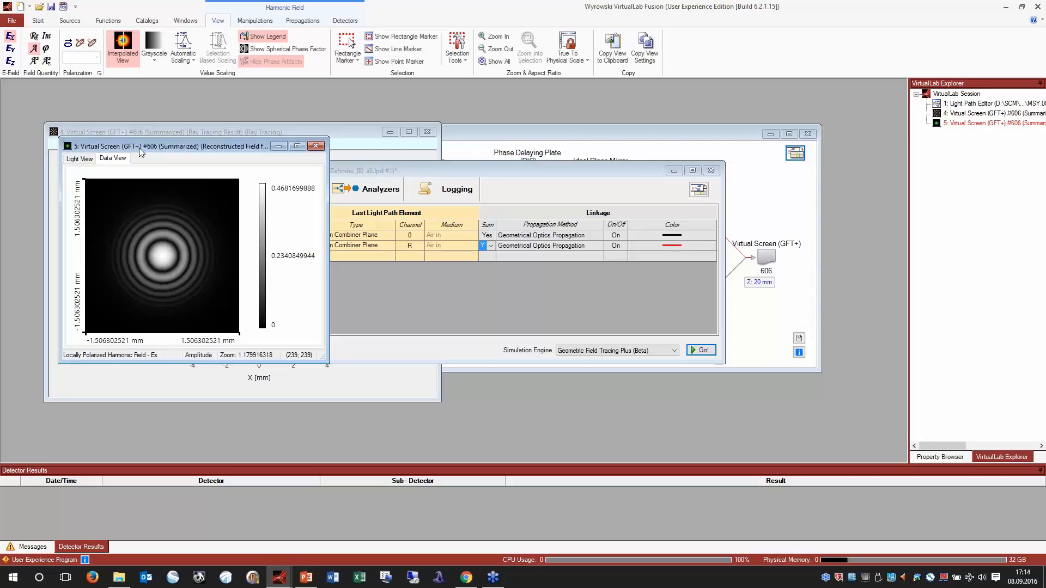
Calculate the Light View of the virtual screen result, then enlarge and reposition its window
left_click(83, 160)
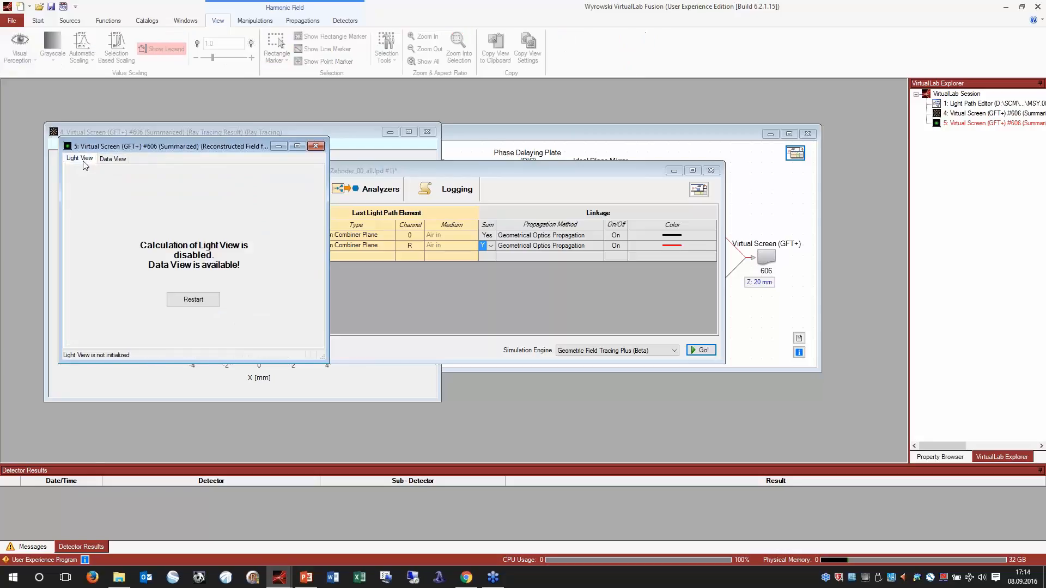
left_click(208, 300)
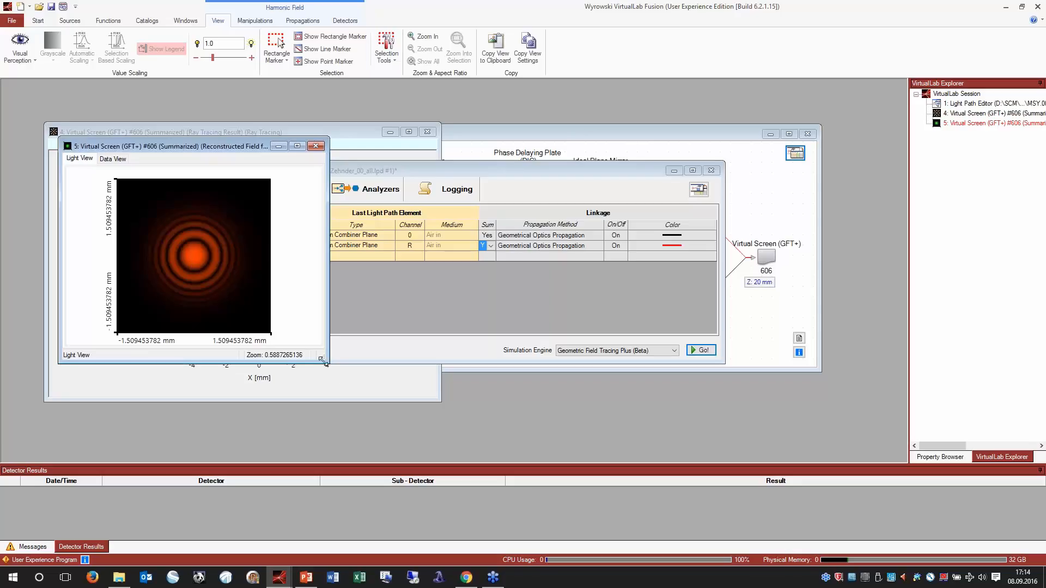
left_click_drag(321, 361, 373, 387)
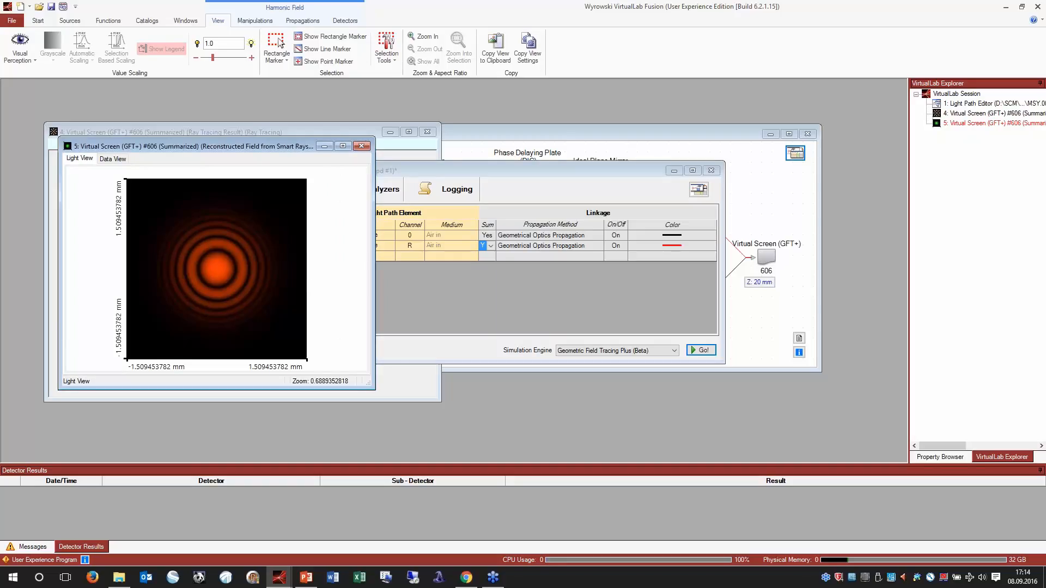
left_click_drag(263, 145, 329, 132)
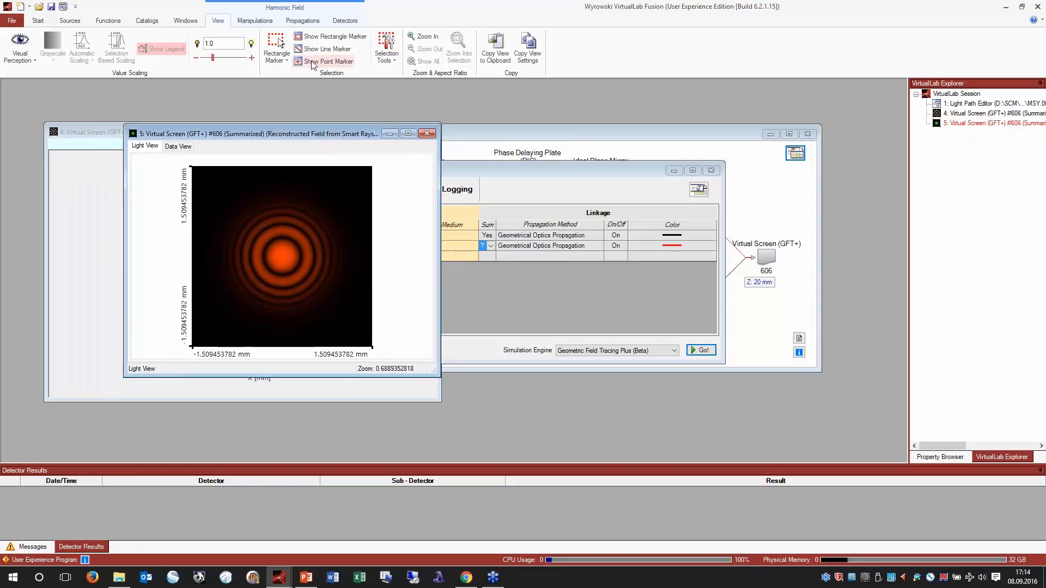
Show a diagonal line marker across the interference rings and enlarge the intensity profile beneath the image
left_click(282, 52)
left_click(294, 86)
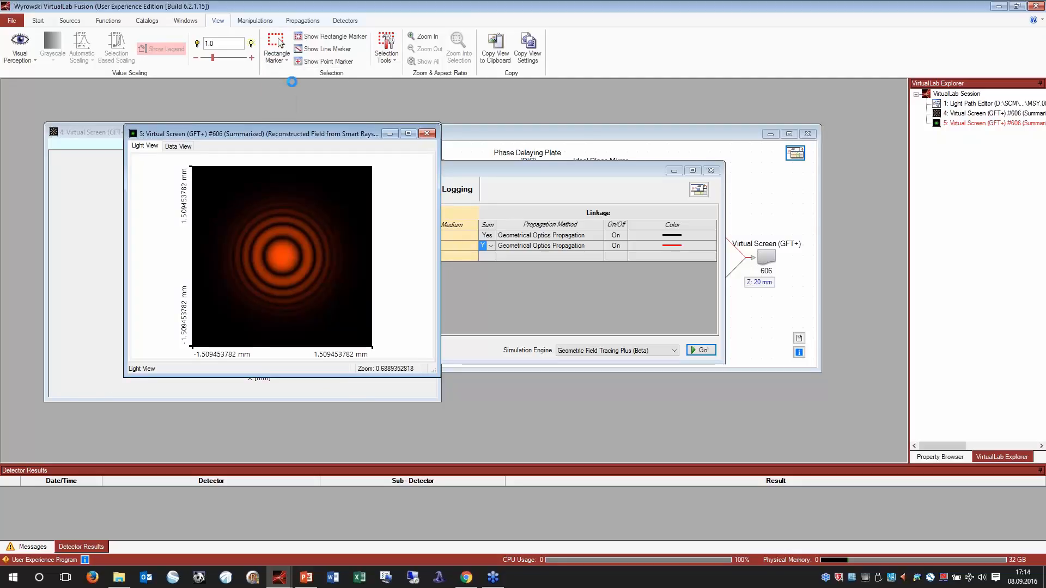
left_click(326, 51)
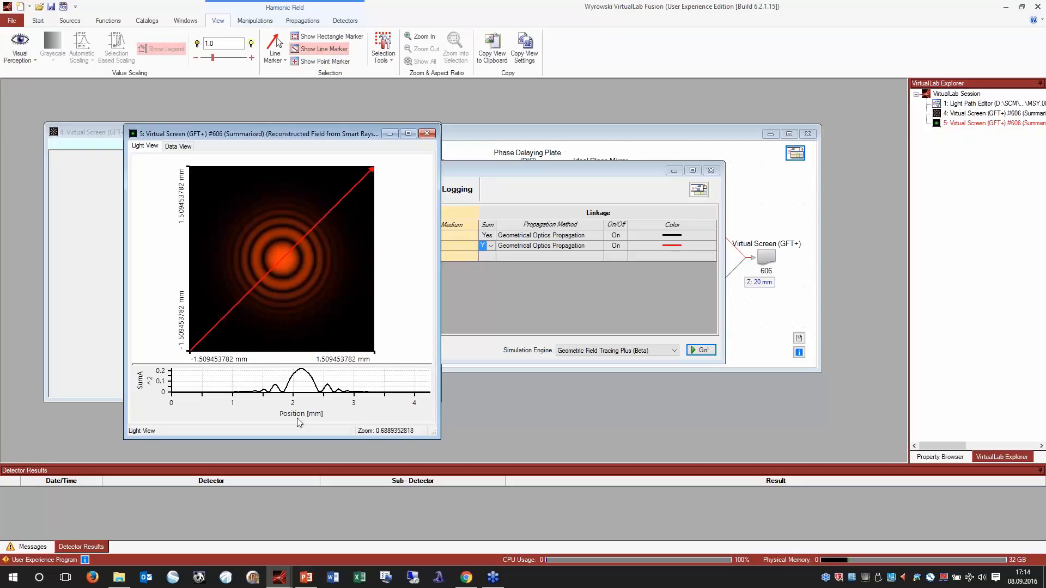
left_click_drag(327, 134, 413, 97)
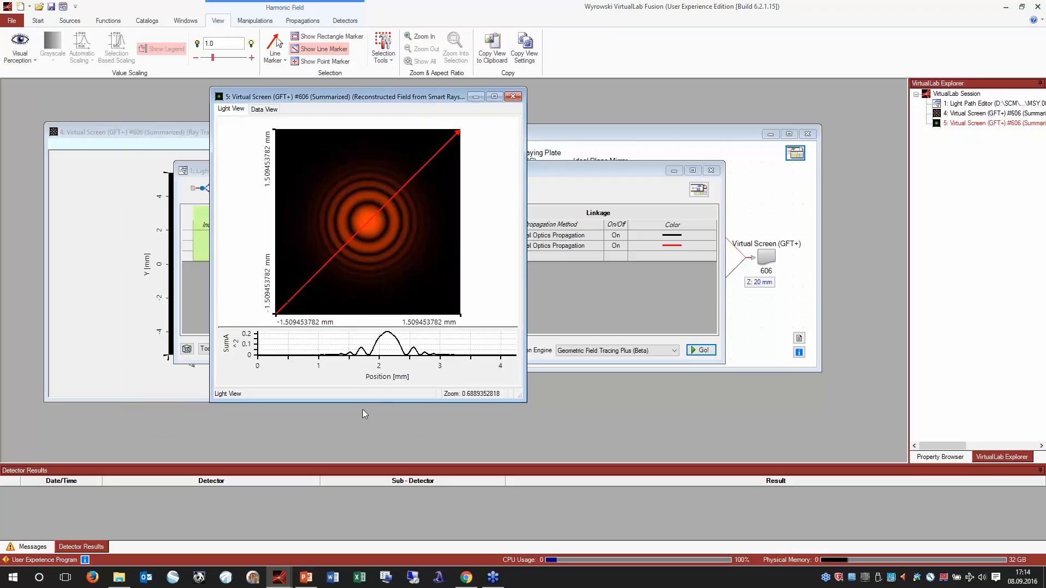
left_click_drag(368, 401, 367, 456)
left_click_drag(386, 387, 386, 309)
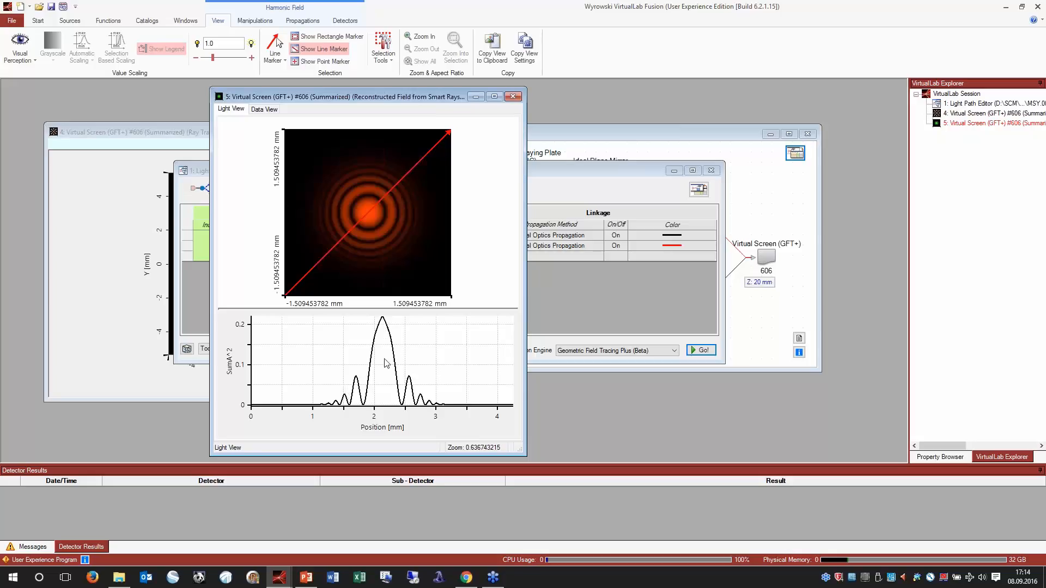
left_click(513, 98)
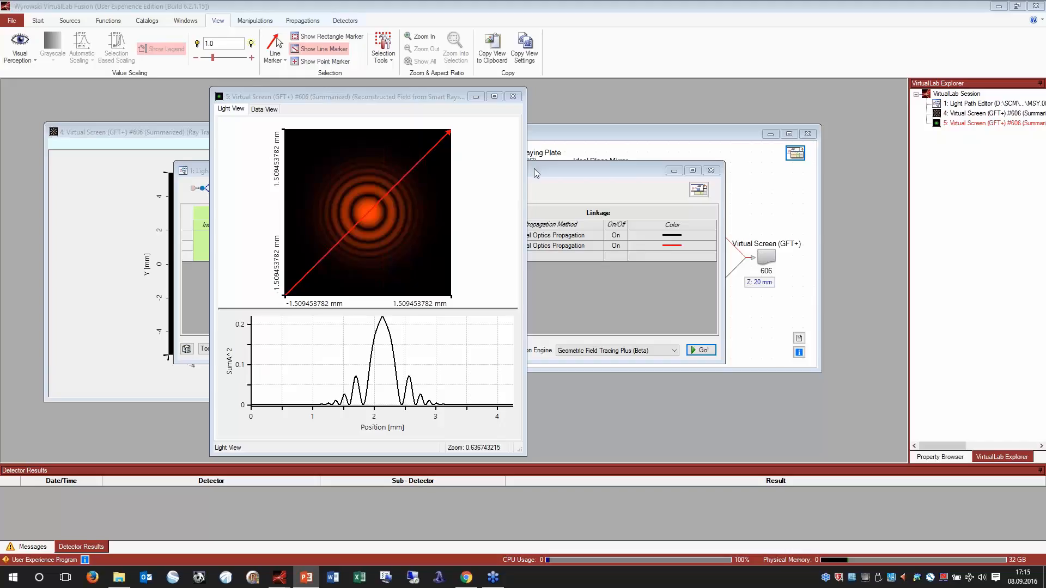
Open the Spherical Lens to be analyzed from the light path diagram and review its basal and isolated positioning settings
left_click(553, 130)
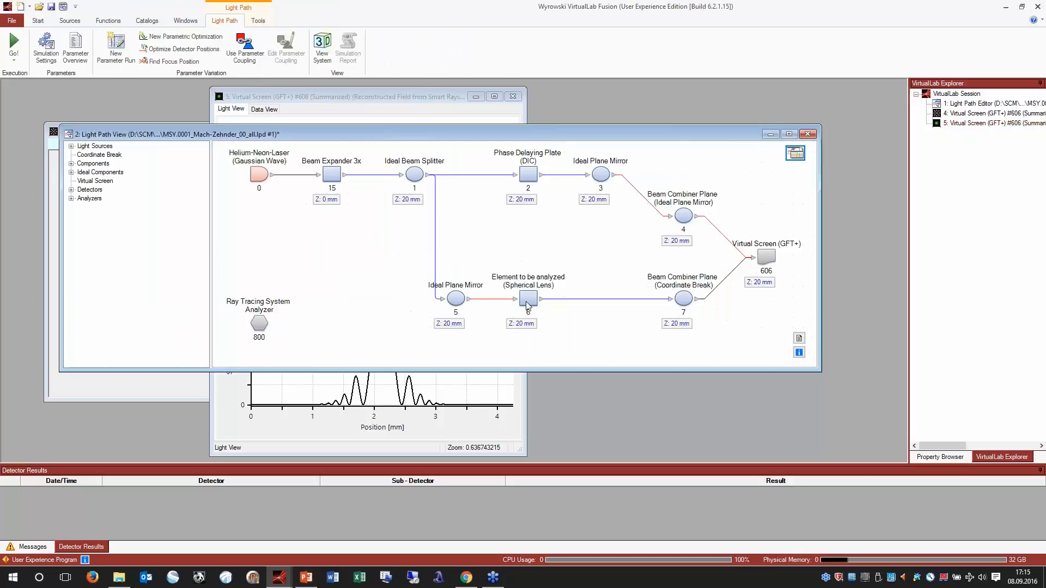
left_click(528, 301)
double_click(527, 300)
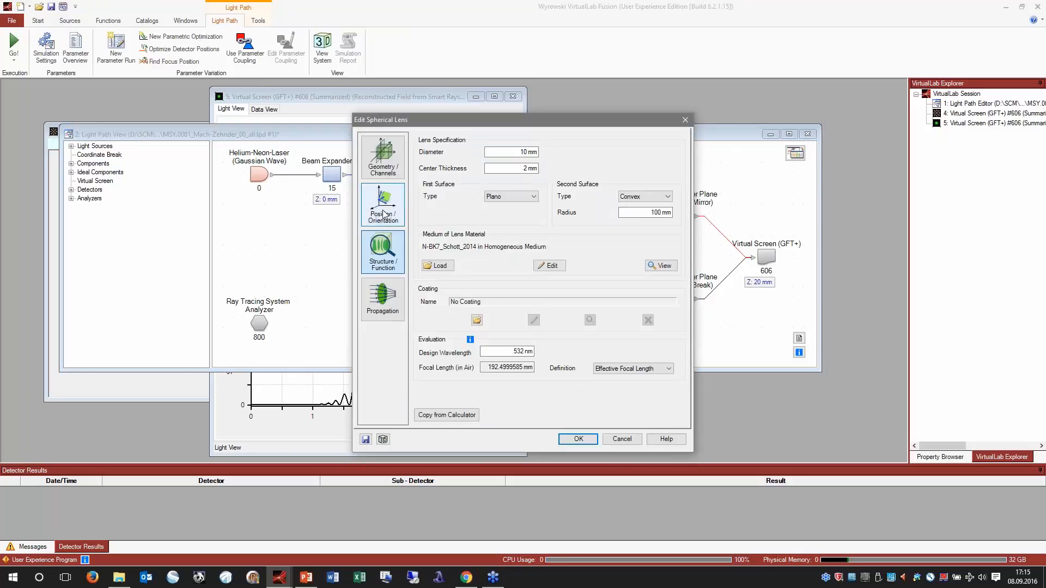
left_click(384, 214)
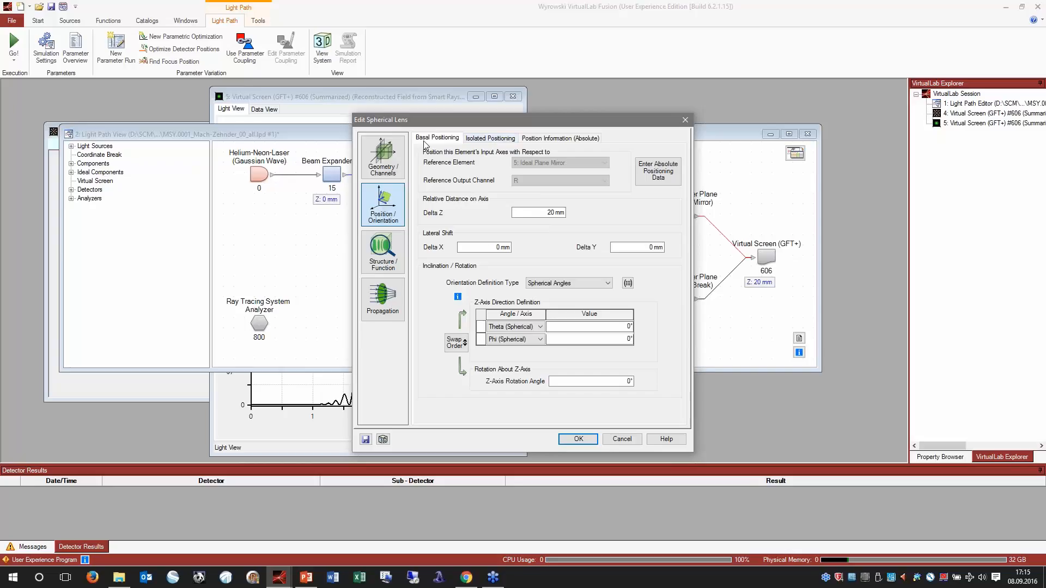
left_click(484, 143)
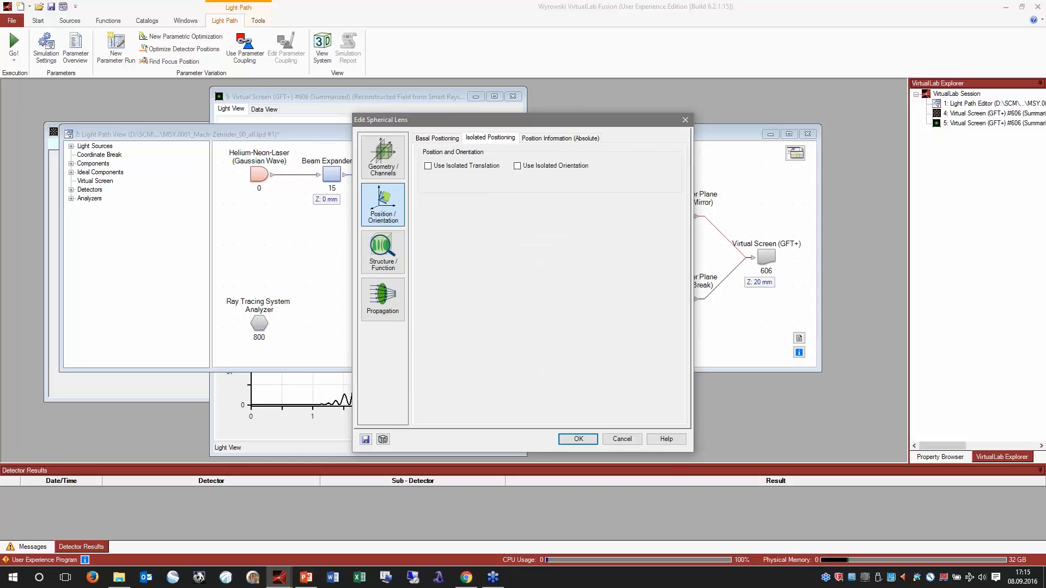
Switch to the PowerPoint slide "Basal vs Isolated Position/Orientation: Tilt" and reveal the original system picture
key("alt+Tab")
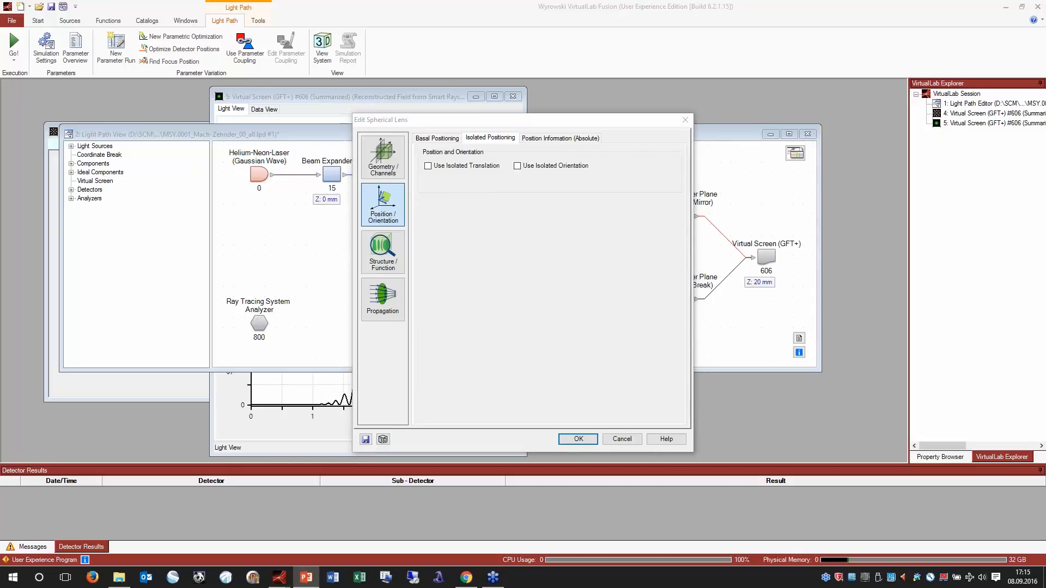
key("alt+Tab")
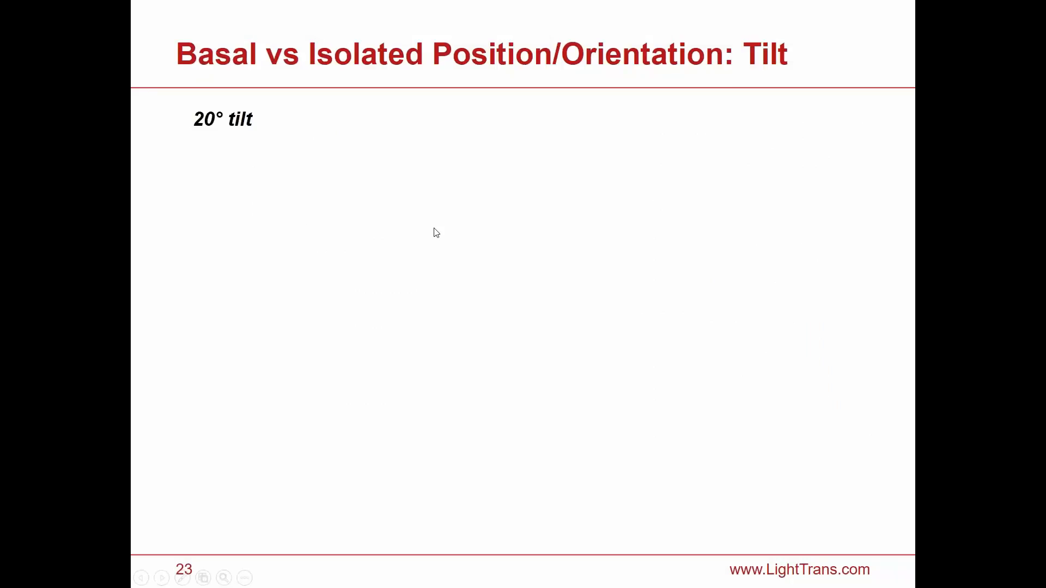
key("Right")
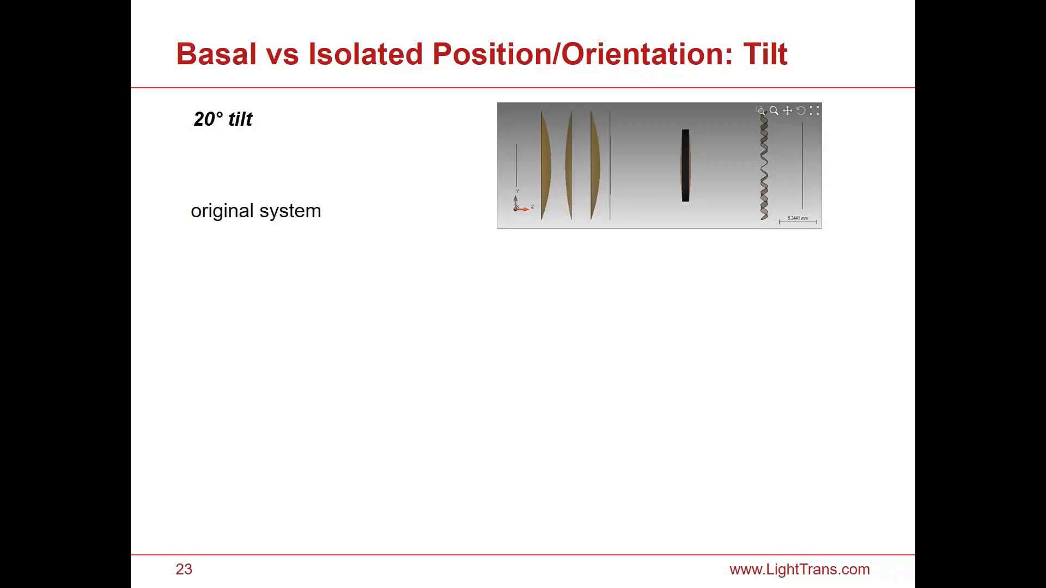
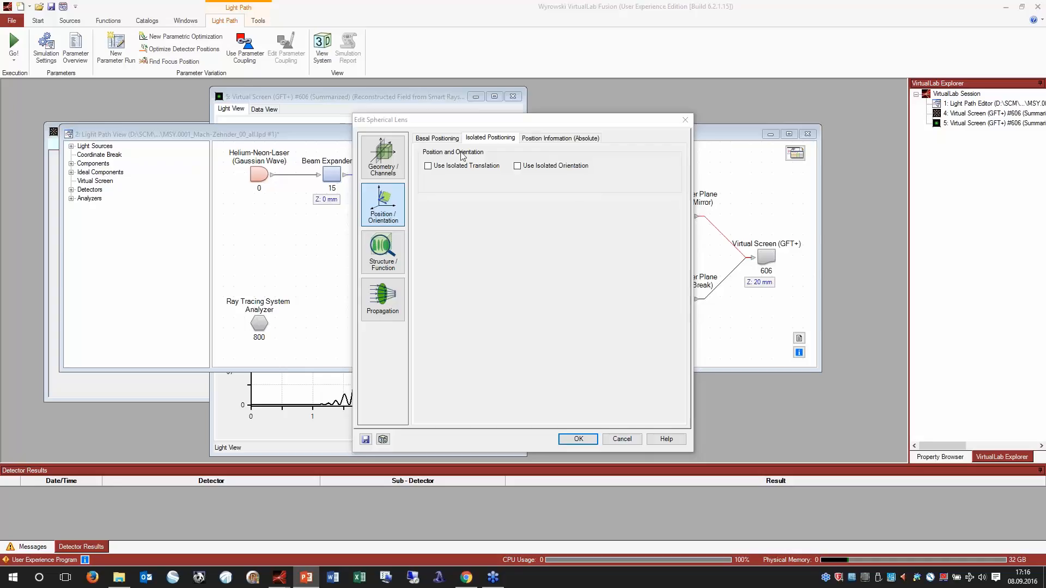
Enable isolated orientation for the spherical lens with the front vertex as center of rotation and apply the change
left_click(543, 166)
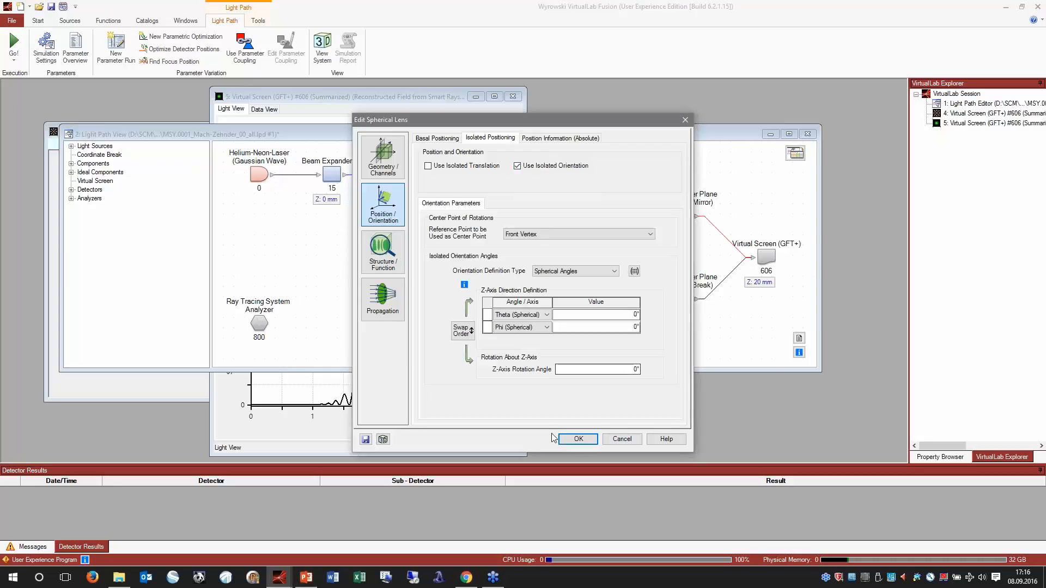
left_click(578, 439)
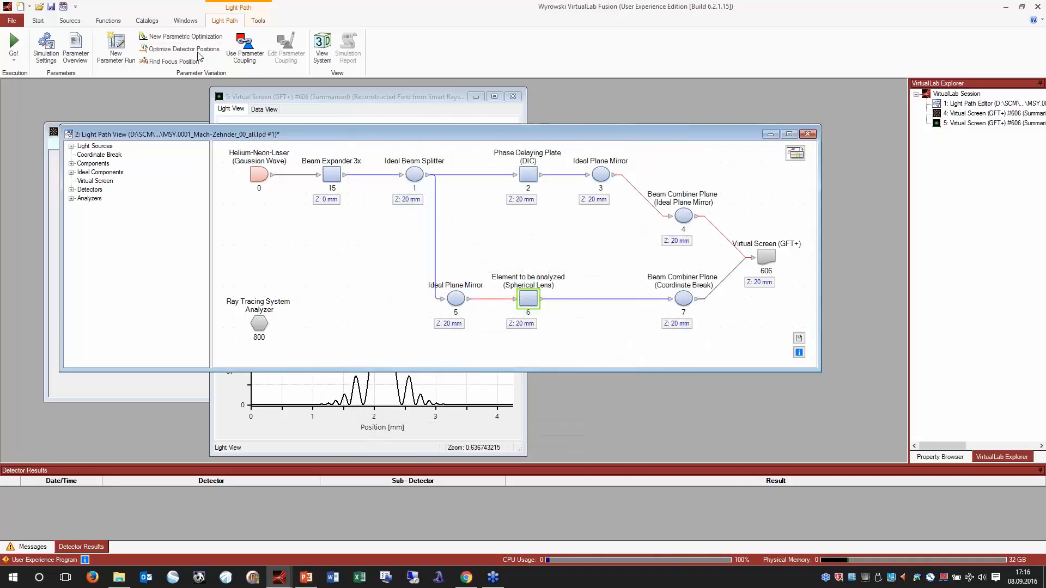
Create a new parameter run for the Mach-Zehnder light path, proceed to the parameter specification, and enlarge its window
left_click(110, 53)
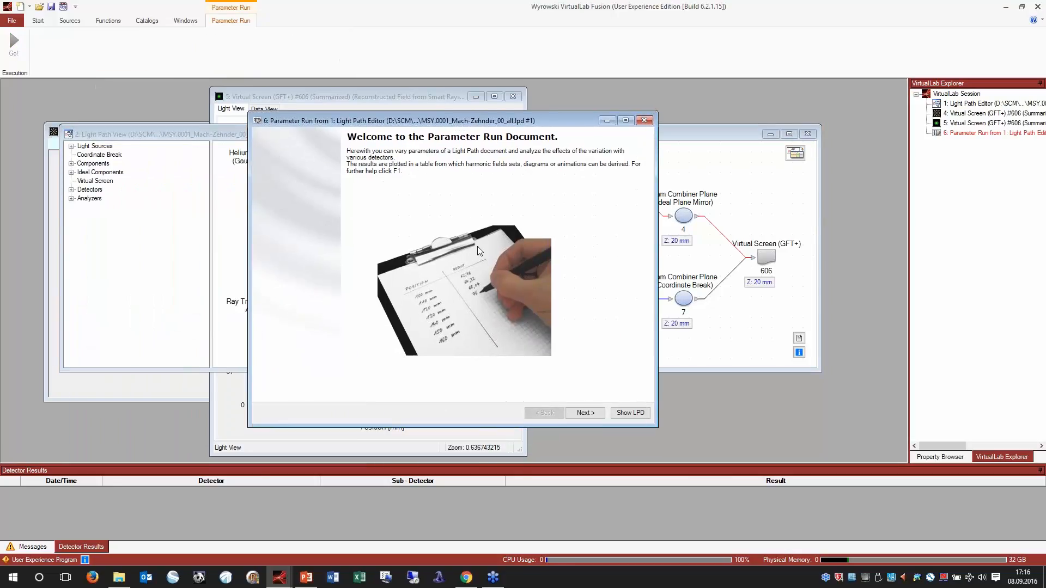
left_click(585, 414)
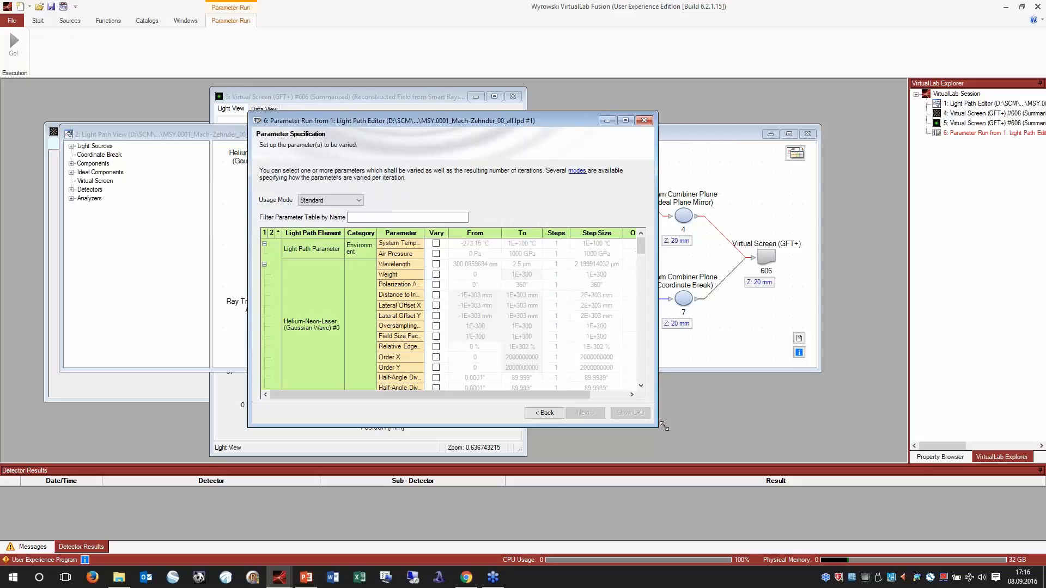
left_click_drag(656, 429, 752, 450)
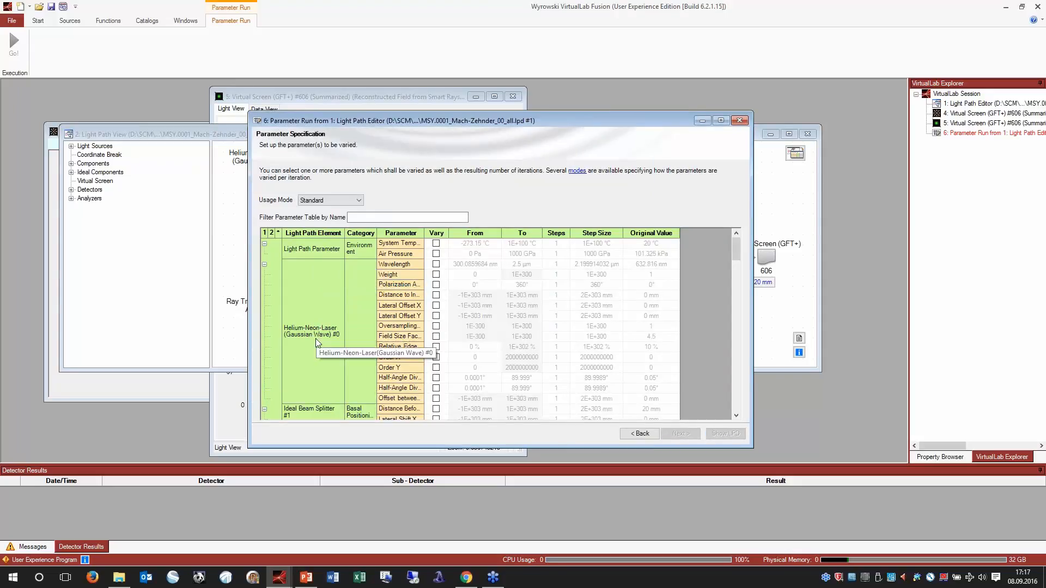
Vary the spherical lens's first isolated-positioning spherical angle from 0° to 5° in 101 steps
scroll(315, 339, "down", 6)
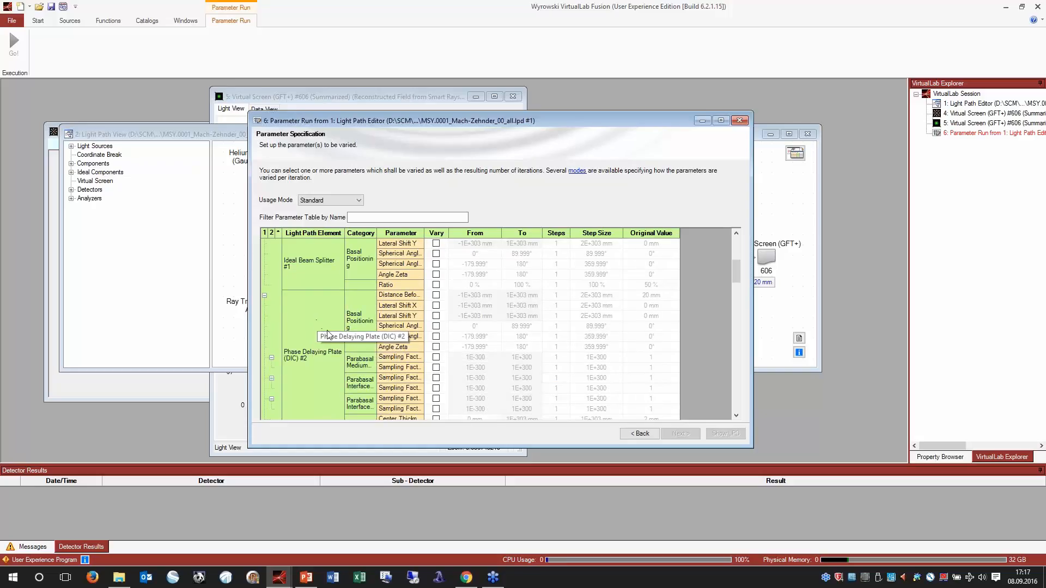
scroll(325, 334, "down", 1)
scroll(326, 335, "down", 5)
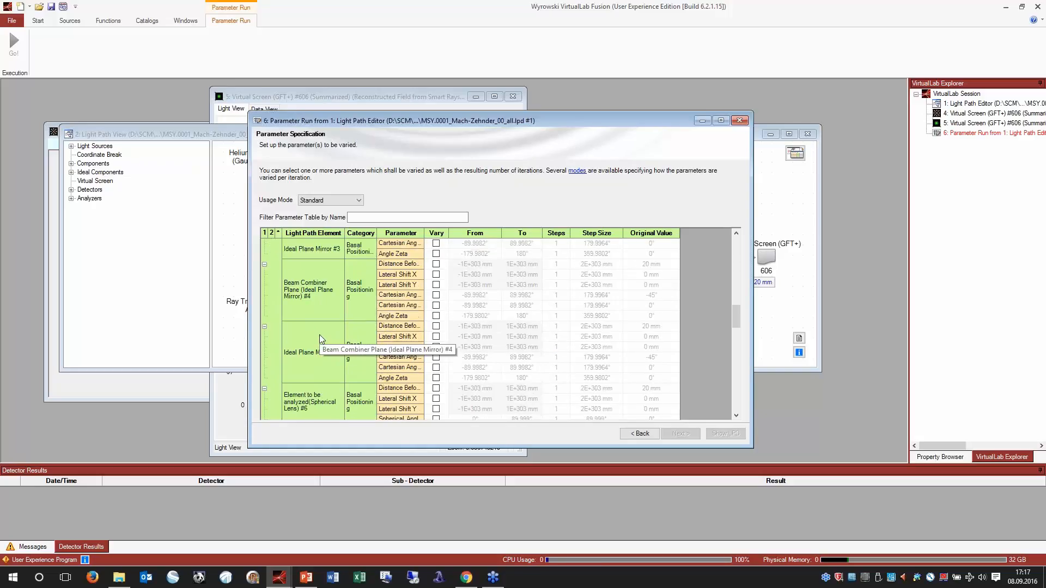
scroll(319, 335, "down", 4)
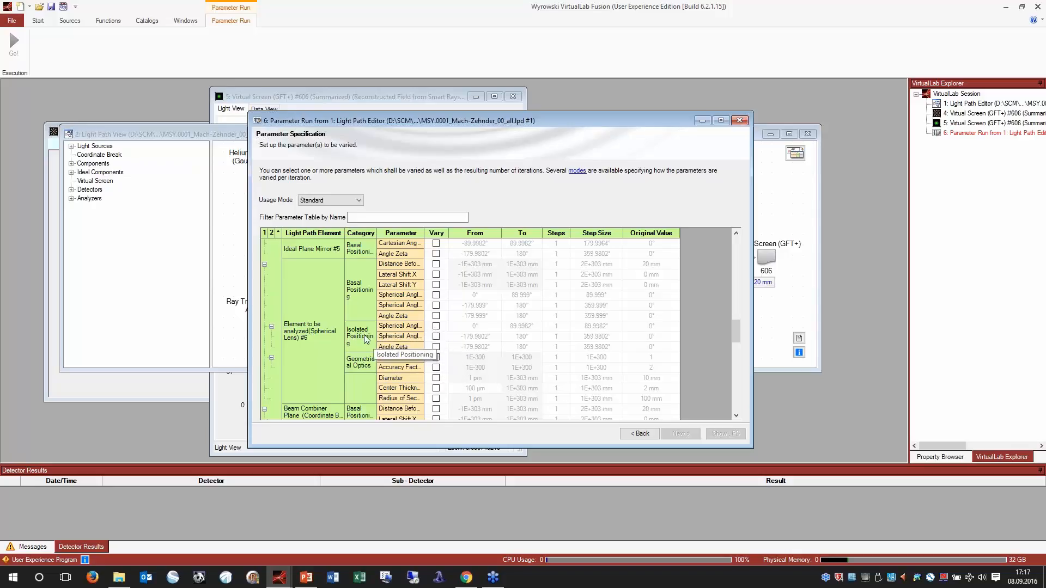
left_click(436, 326)
left_click(516, 325)
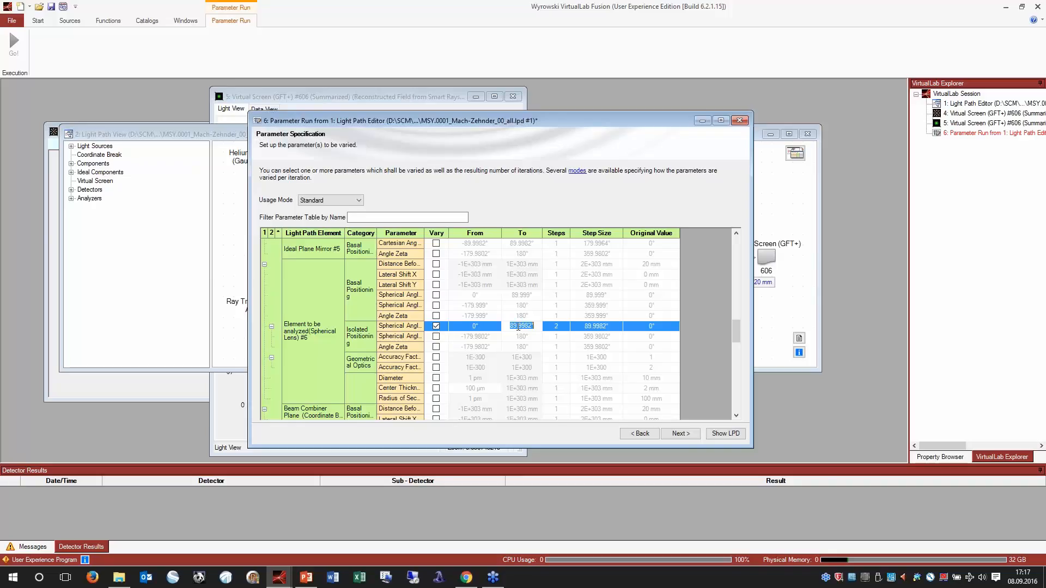
type("5")
left_click(556, 325)
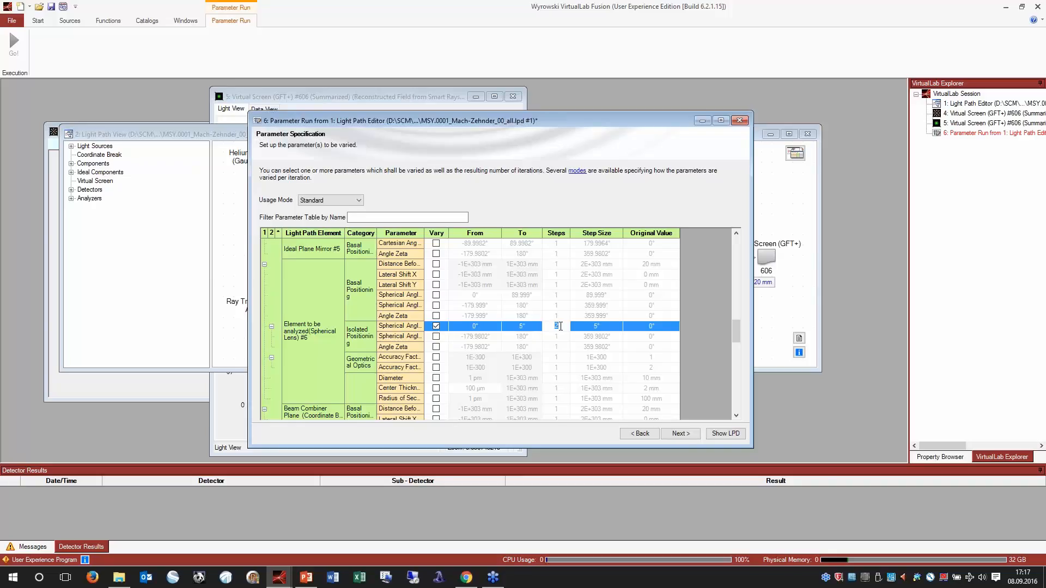
type("101")
key("Return")
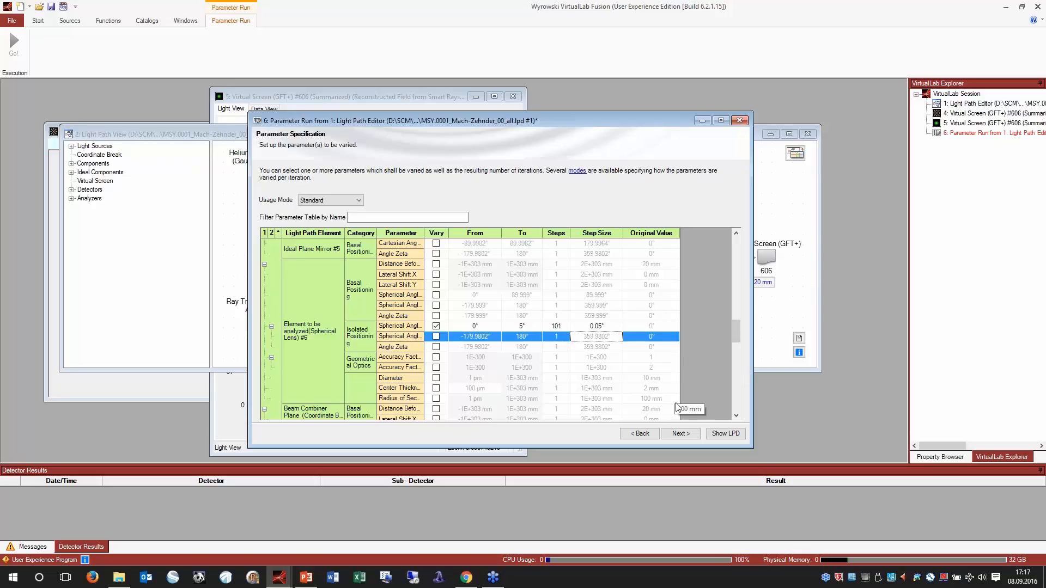
Preview the iteration values, keep Virtual Screen (GFT+) #606 as the detecting device, and proceed to the results page
left_click(665, 438)
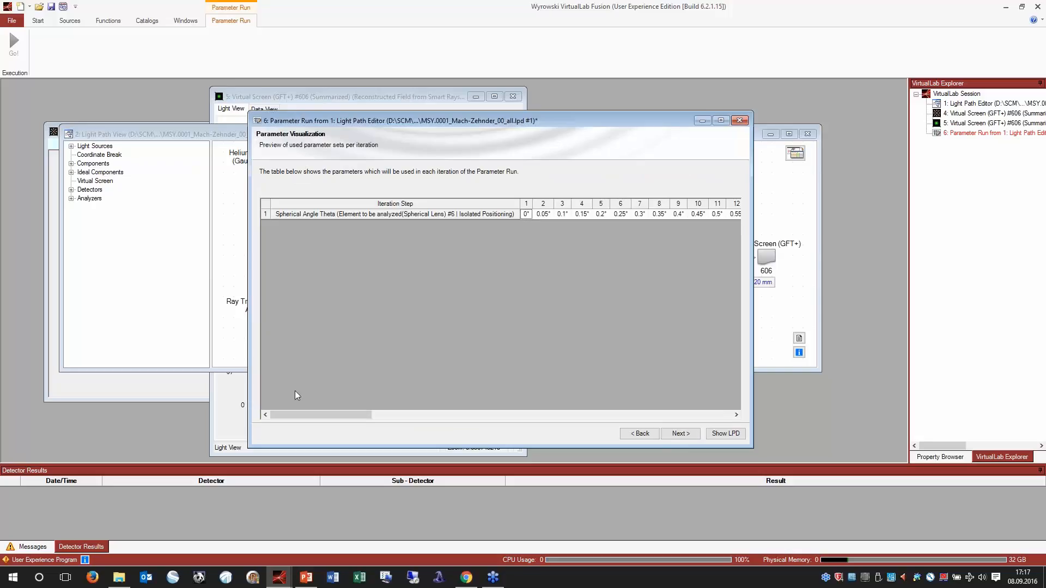
left_click_drag(306, 416, 460, 418)
left_click(681, 434)
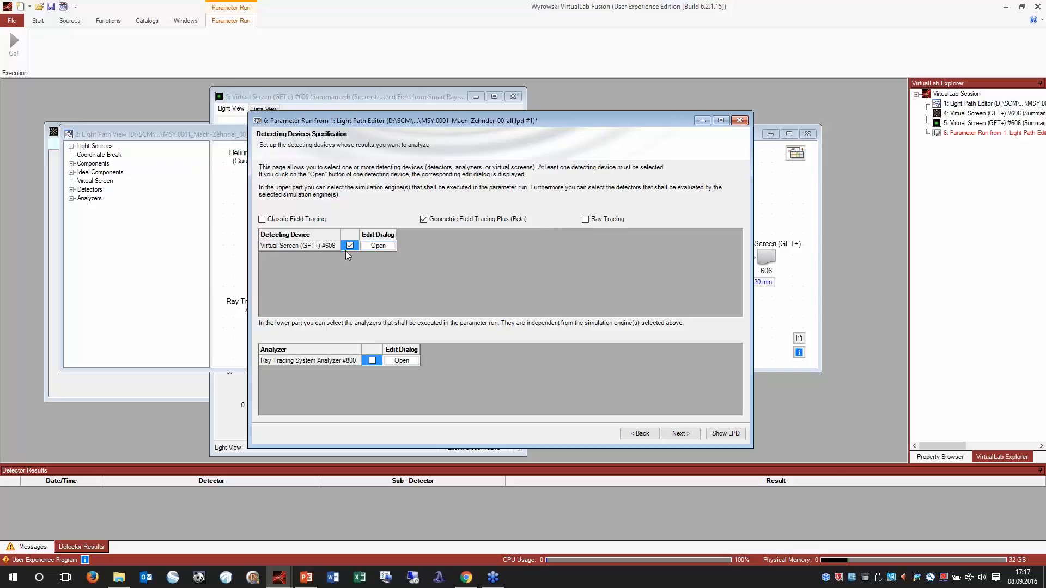
left_click(681, 434)
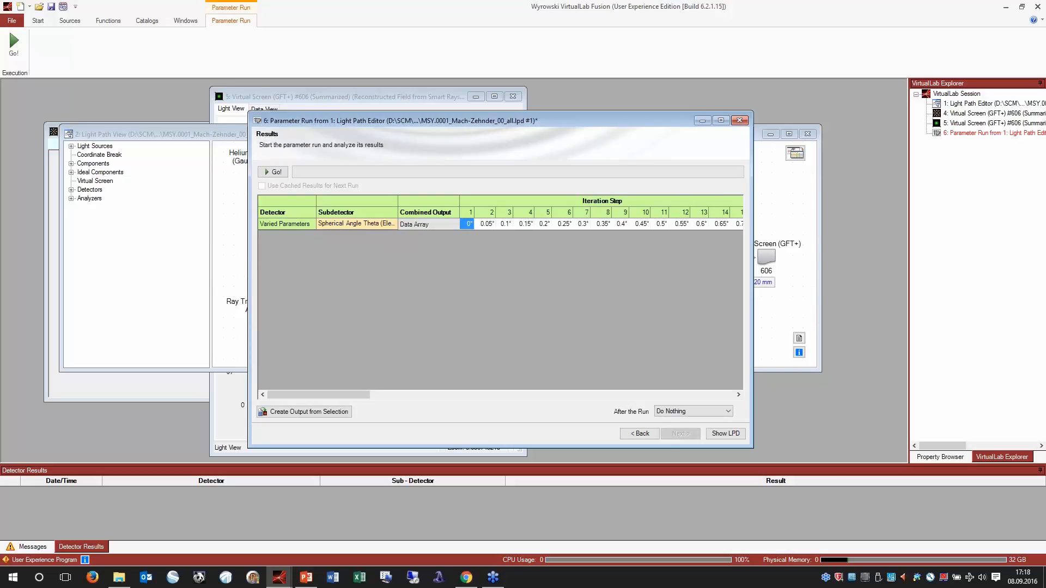
Open the saved parameter run MSY.0001_Mach-Zehnder_IF_03_tilt.run, widen its window, and advance to its results page
left_click(119, 578)
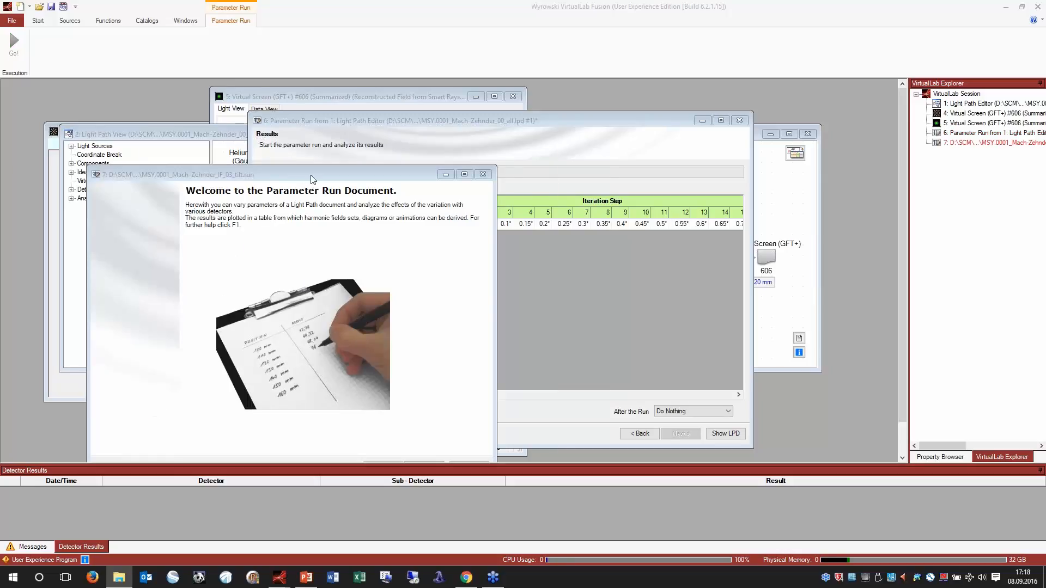
left_click(524, 407)
left_click(523, 407)
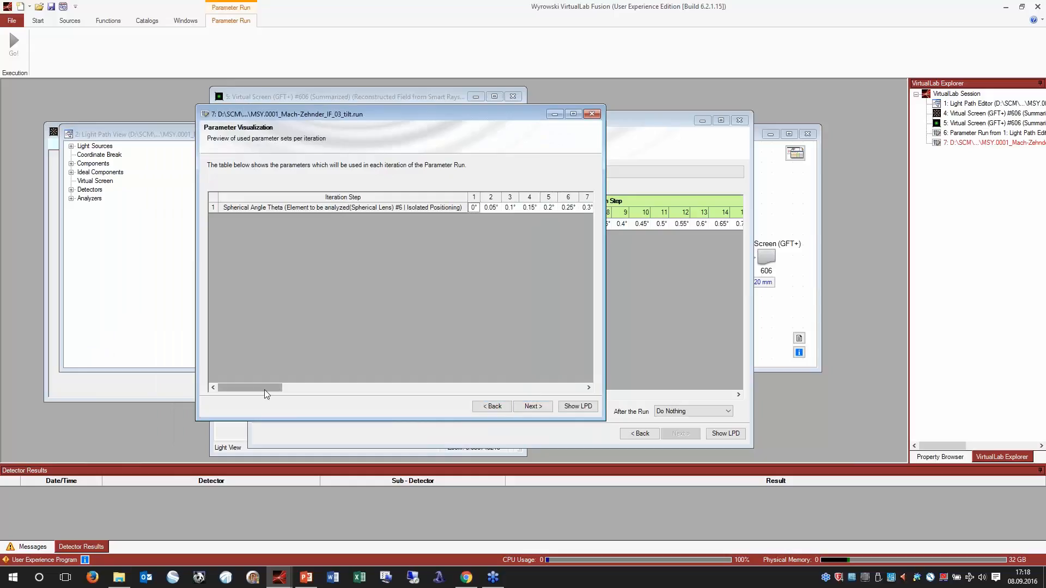
left_click_drag(269, 388, 292, 392)
left_click_drag(606, 403, 738, 405)
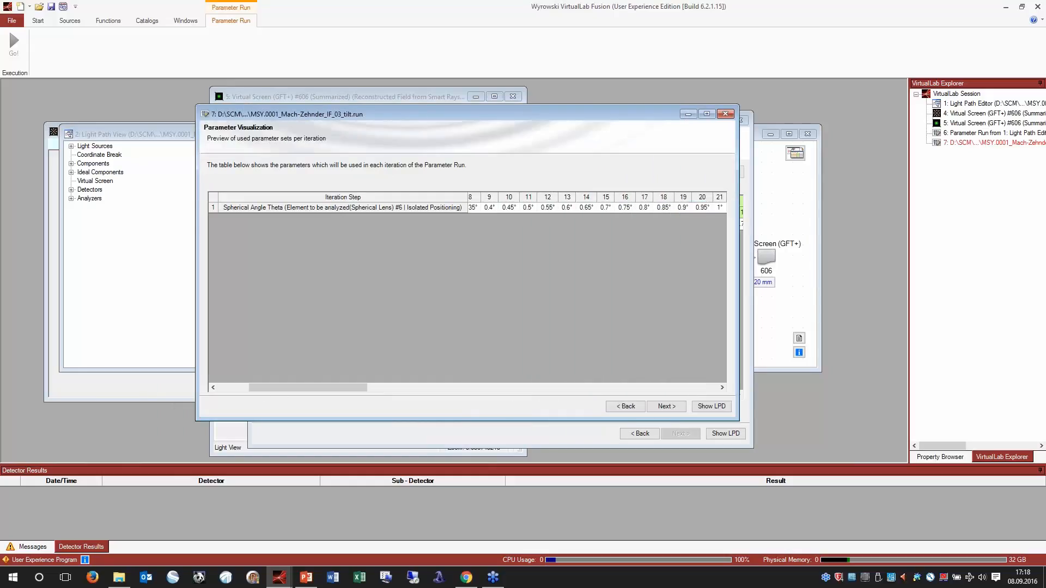
left_click(674, 408)
left_click(673, 409)
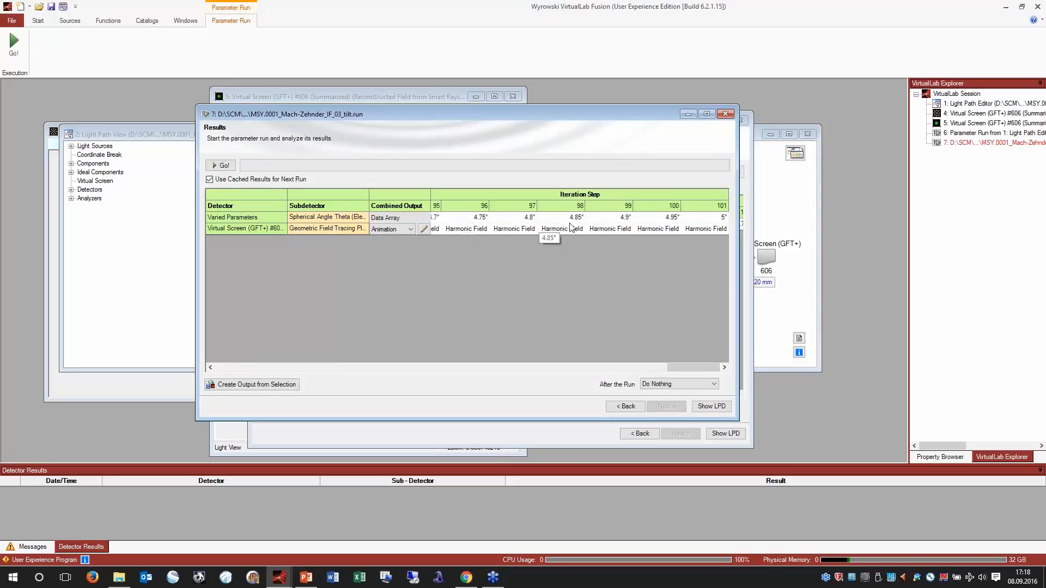
Open the harmonic field of iteration 1 at 0° tilt and show its light view
left_click_drag(673, 367, 229, 369)
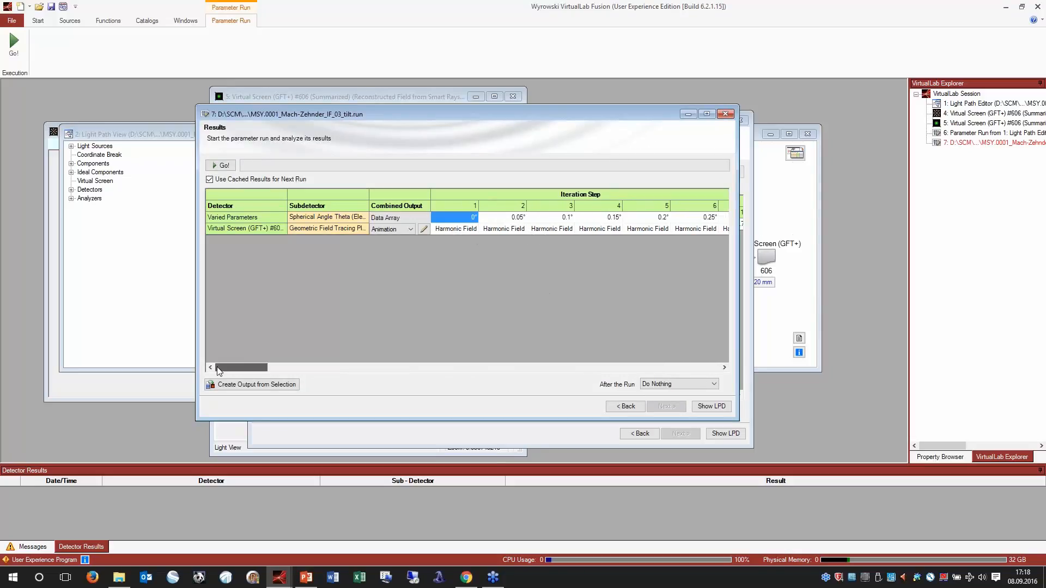
double_click(460, 230)
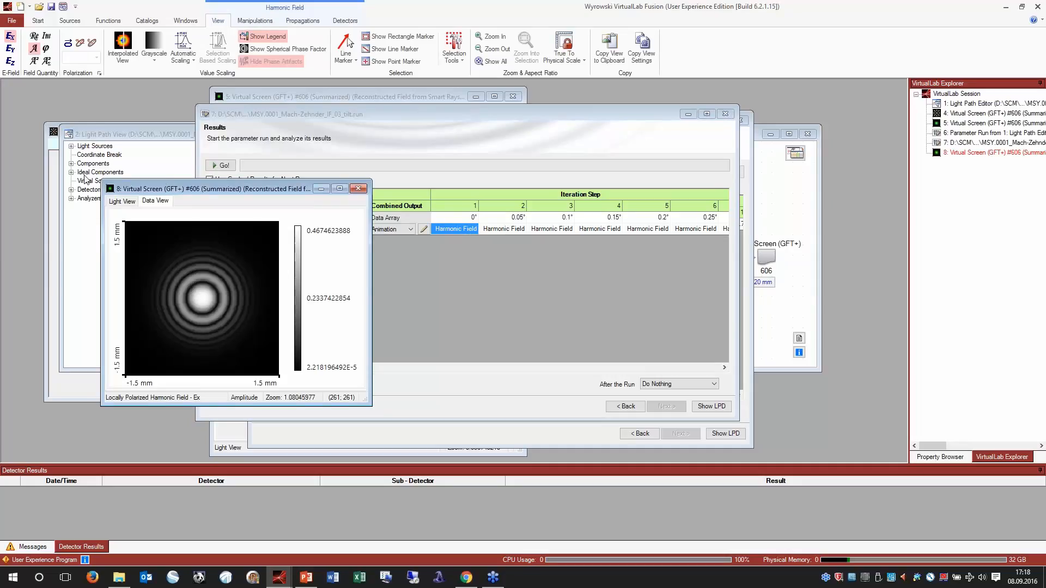
left_click(122, 201)
left_click(254, 342)
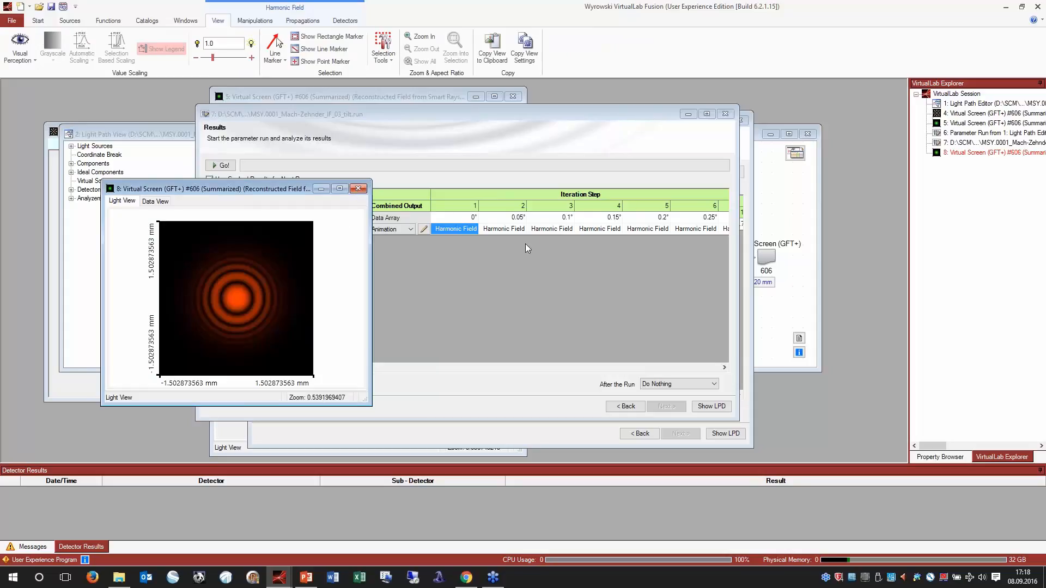
left_click(565, 178)
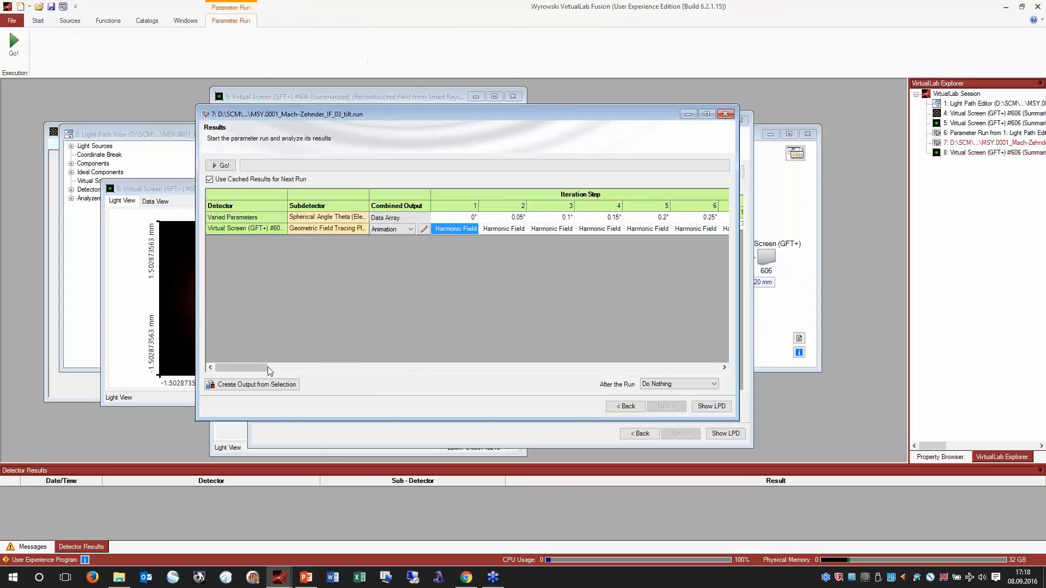
Open the harmonic field of iteration 49 at 2.4° tilt, view its interference rings, and close it
left_click_drag(265, 368, 476, 371)
double_click(609, 229)
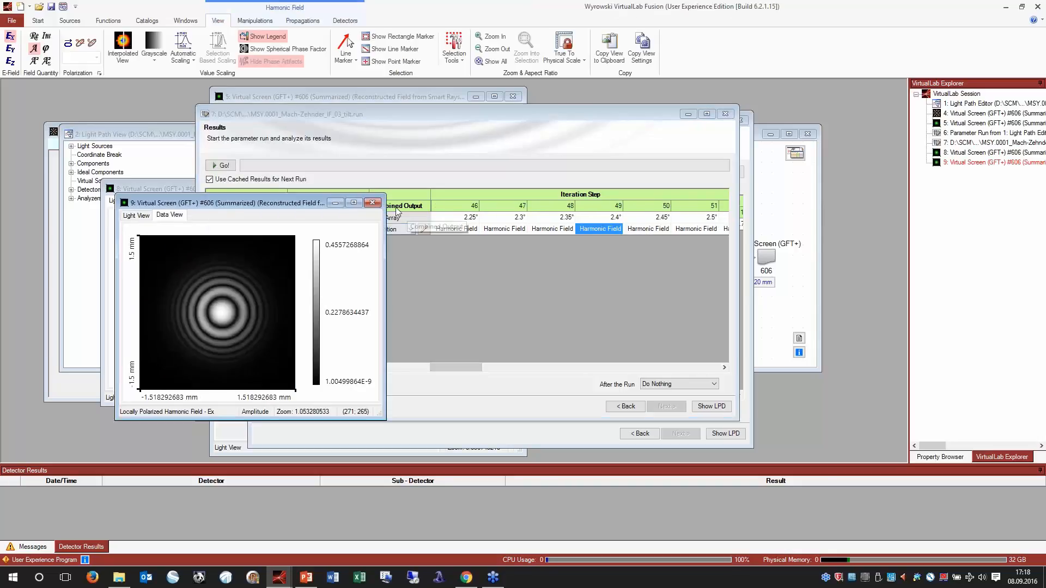
left_click(372, 203)
Examine the harmonic field of iteration 28 at 1.35° tilt in the light view and close it
left_click_drag(446, 367, 353, 375)
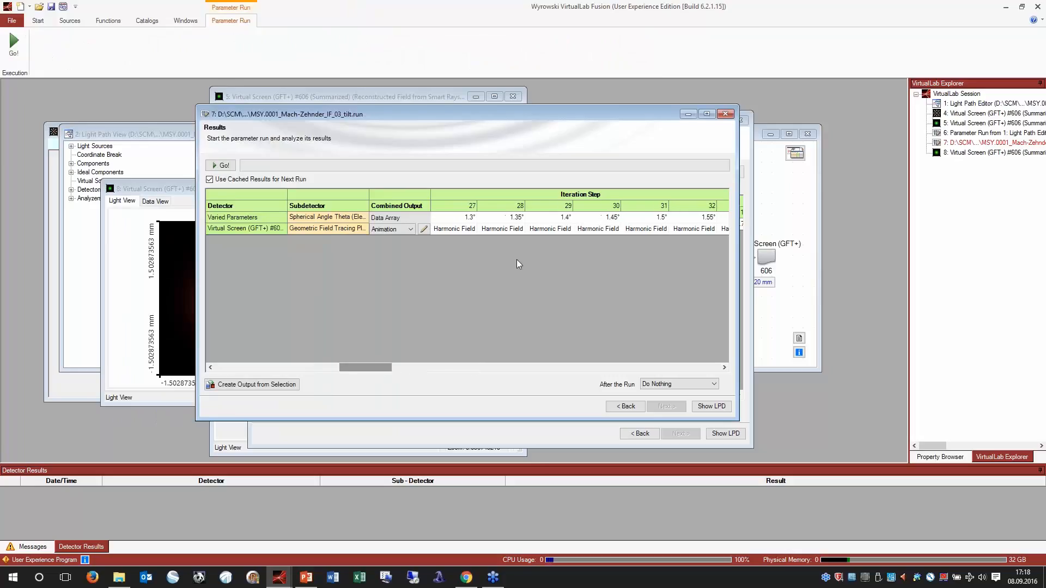
double_click(502, 229)
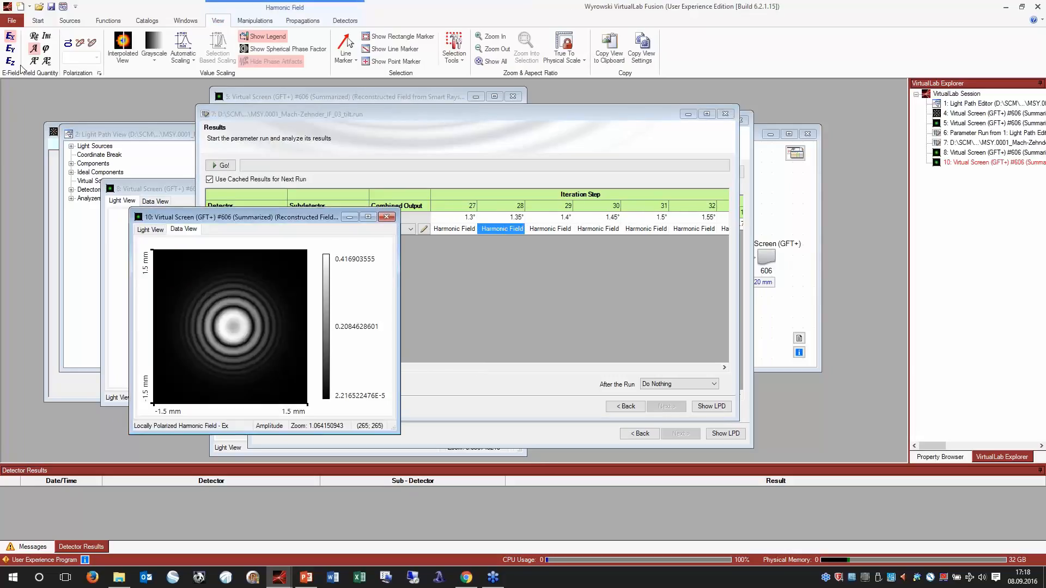
left_click(149, 229)
left_click(262, 368)
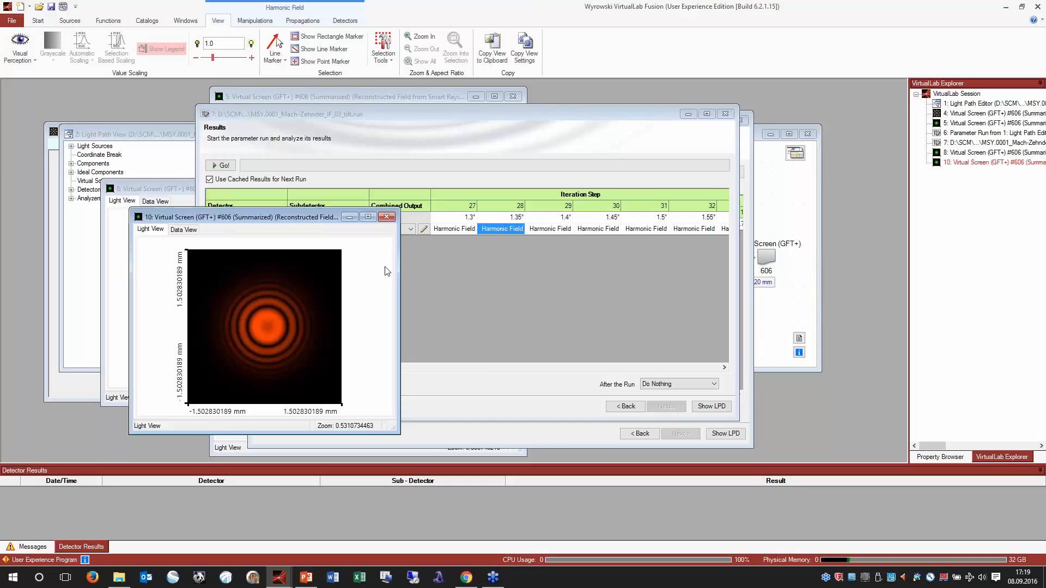
left_click(386, 217)
Open the harmonic field of the last iteration, 101 at 5° tilt, and show its light view
left_click_drag(381, 363, 687, 361)
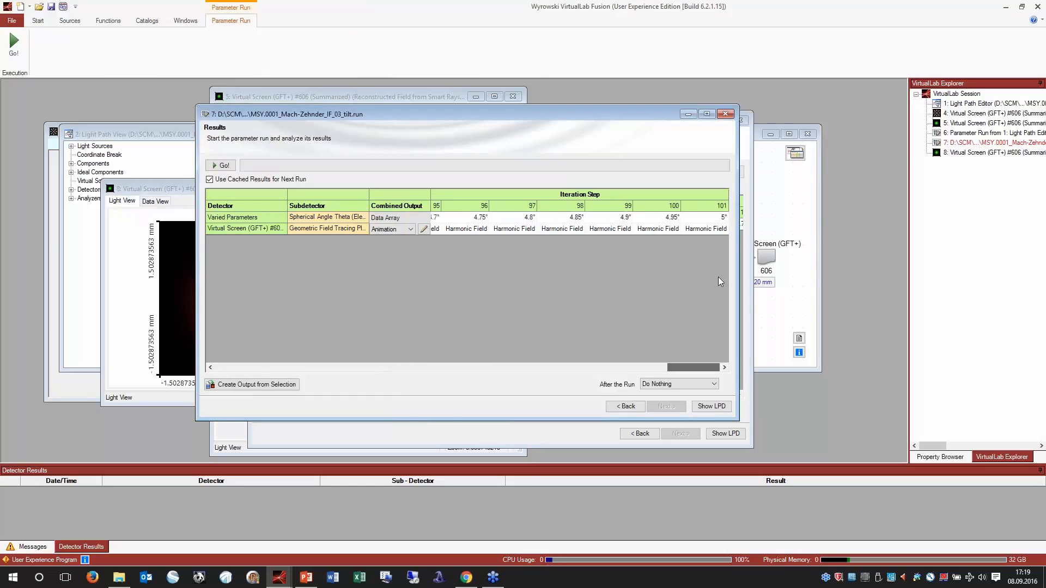
left_click(700, 230)
double_click(700, 230)
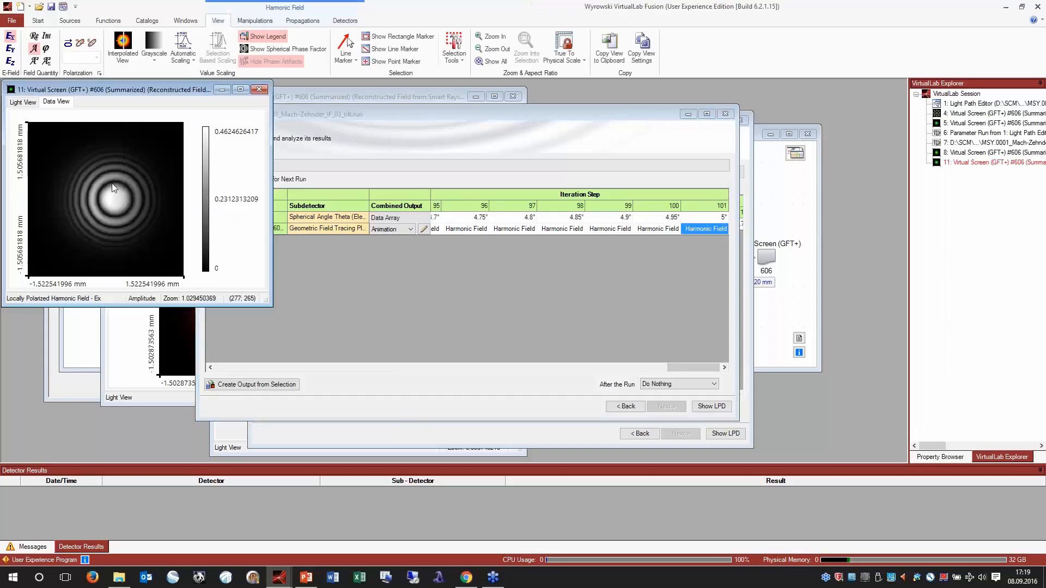
left_click(33, 109)
left_click(133, 242)
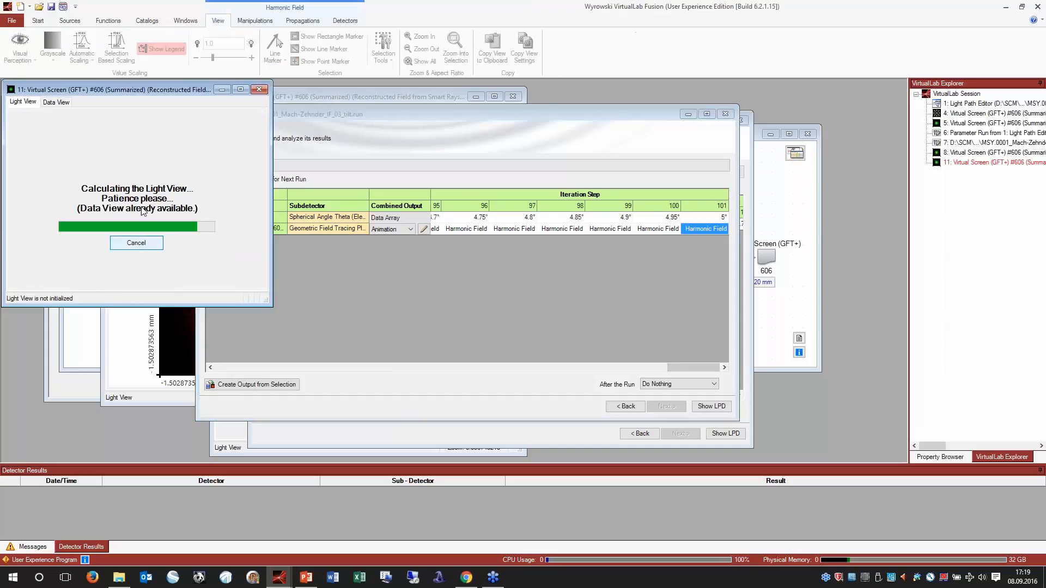
Return to the tilt run and review the combined output options for the virtual screen, keeping Animation selected
left_click(475, 323)
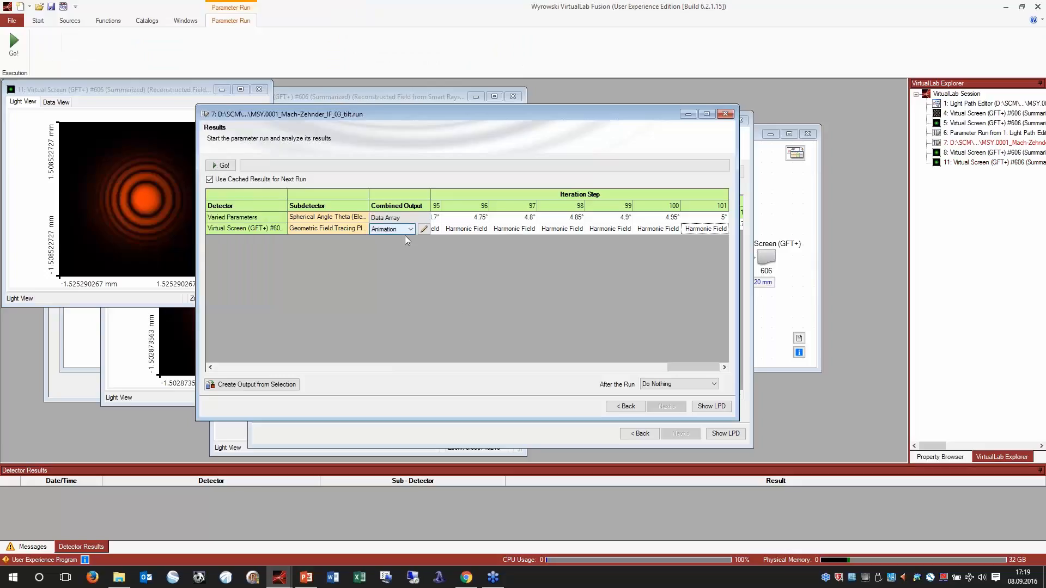
left_click(127, 173)
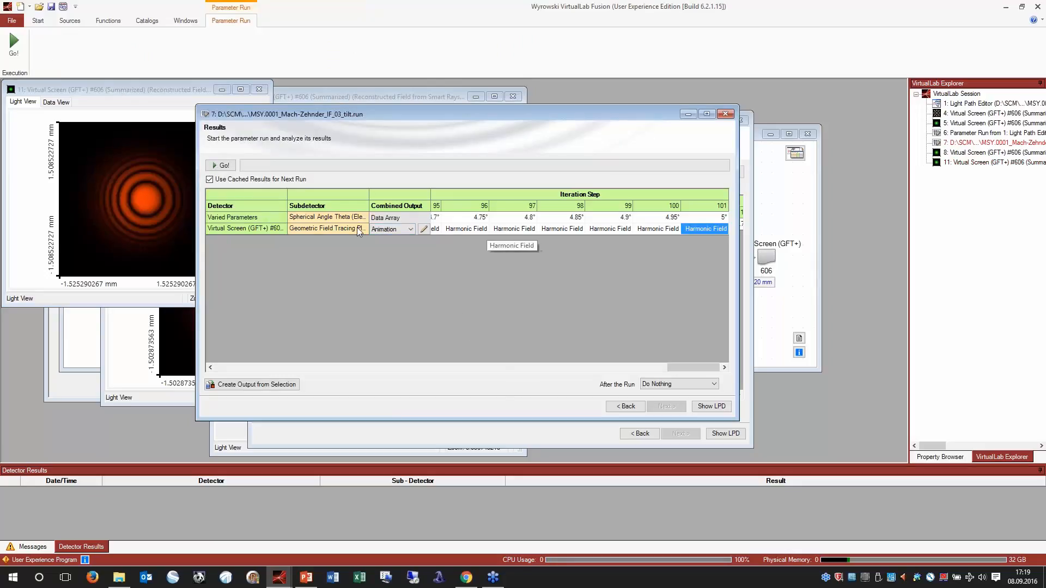
left_click(413, 229)
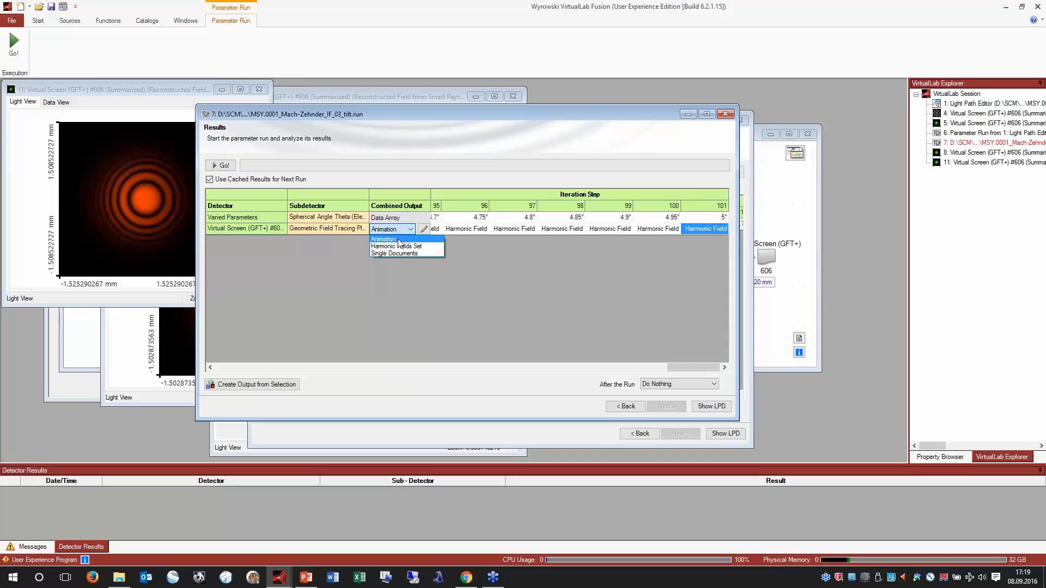
left_click(398, 239)
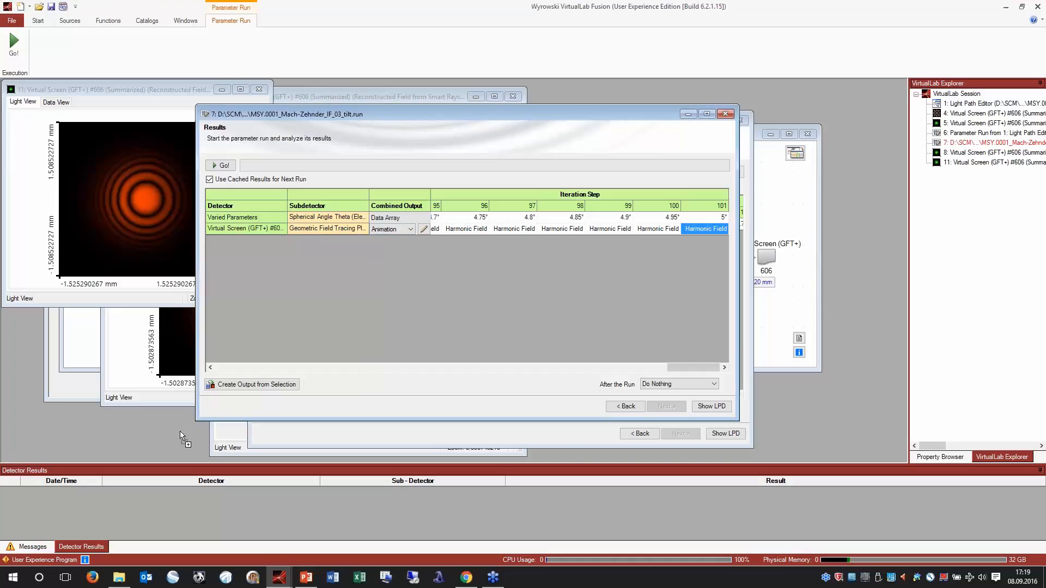
Open the saved animation MSY.0001_Mach-Zehnder_IF_03_tilt.bms, play the interference pattern over the tilt, and stop the playback
left_click_drag(189, 104, 500, 118)
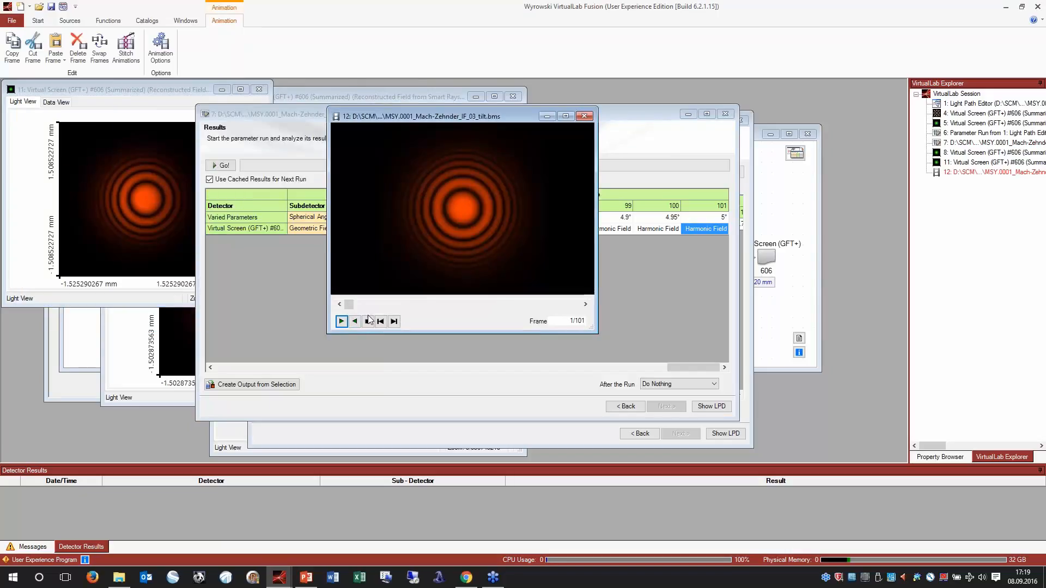
left_click(341, 322)
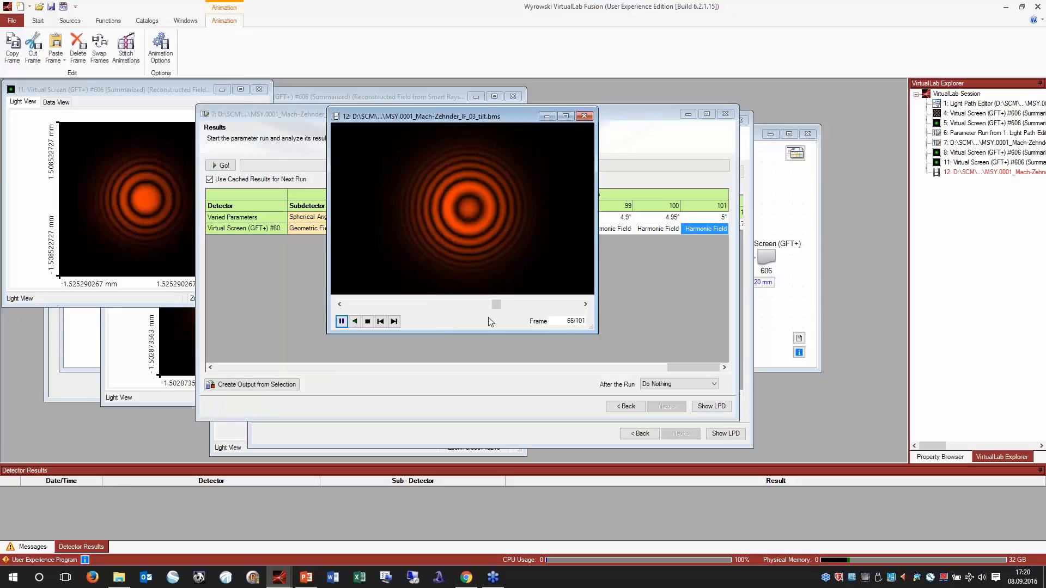
left_click(368, 321)
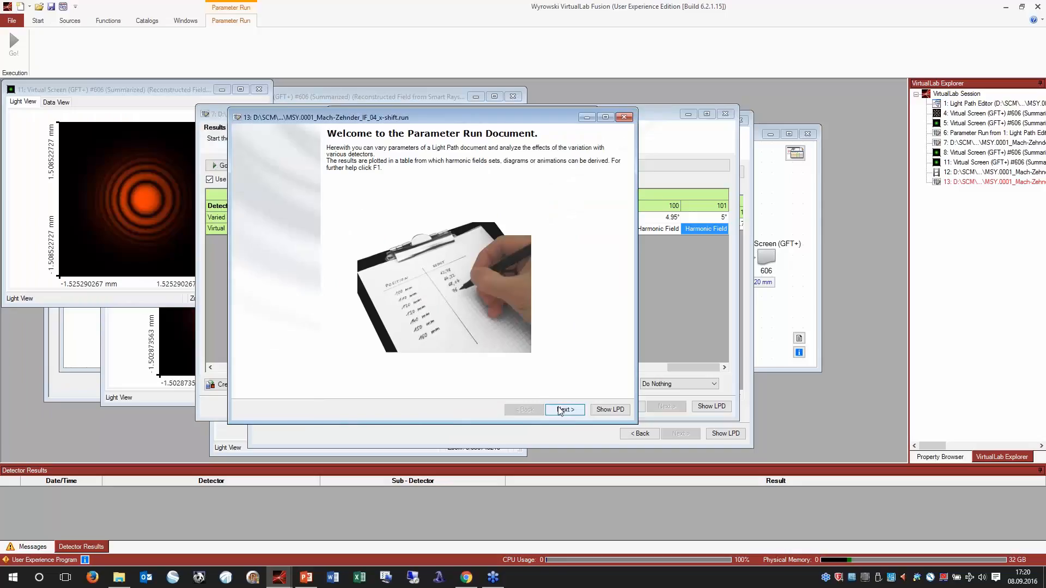
Review the x-shift parameter run from the varied lens translation through the iteration preview and detecting devices to the results
left_click(561, 409)
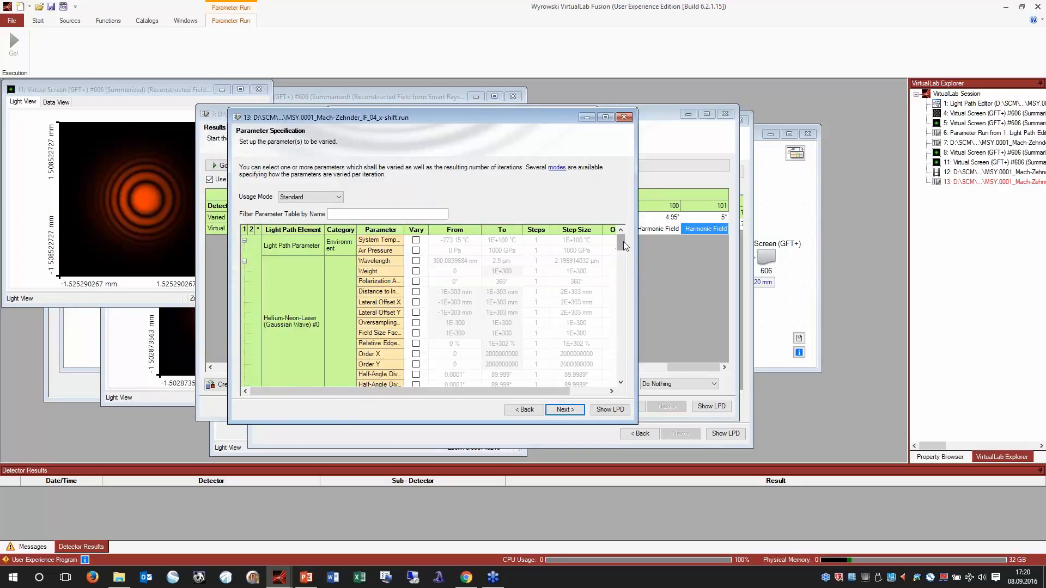
left_click_drag(623, 241, 616, 315)
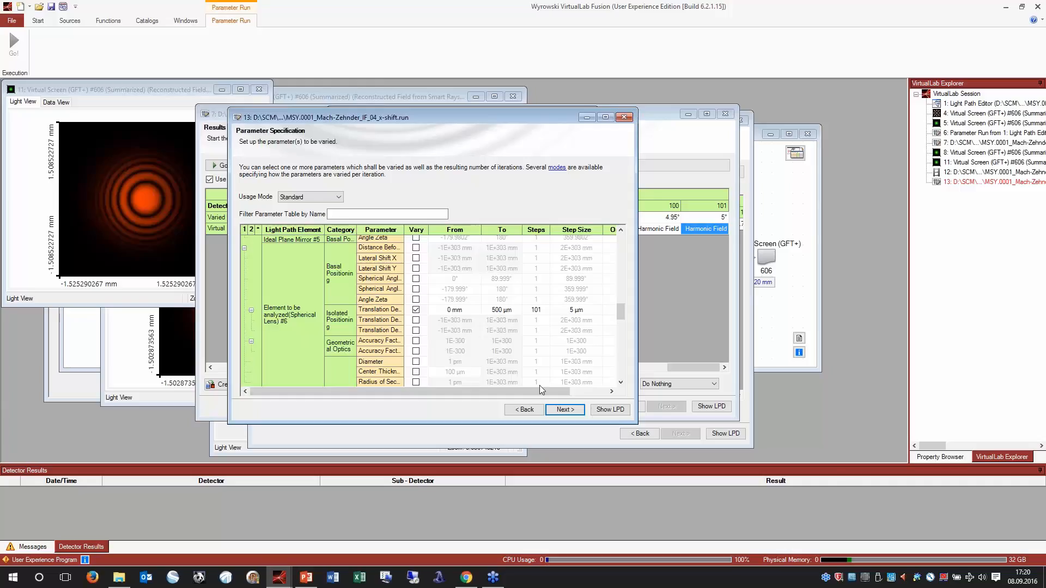
left_click(564, 409)
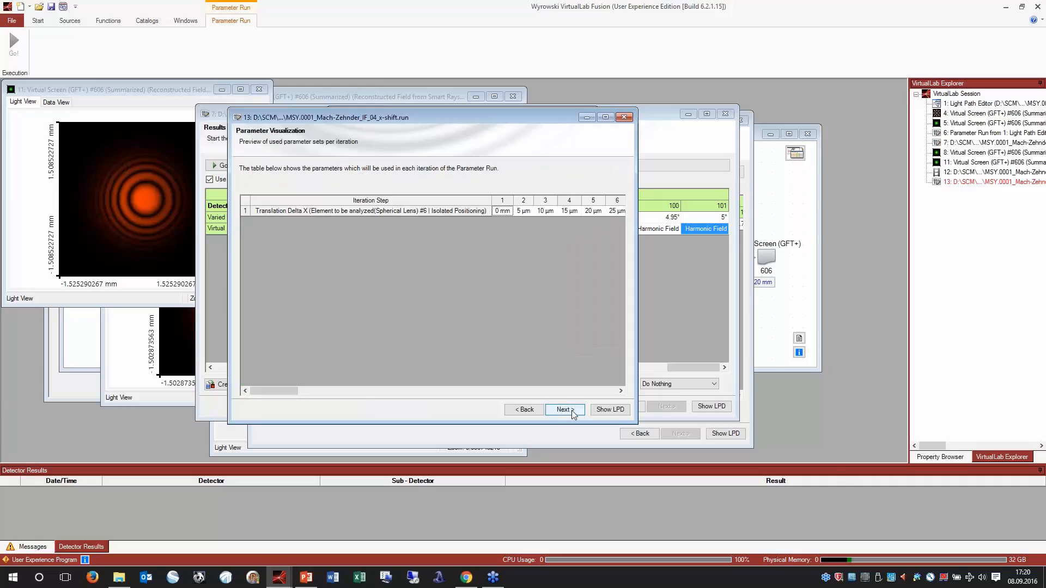
left_click(571, 410)
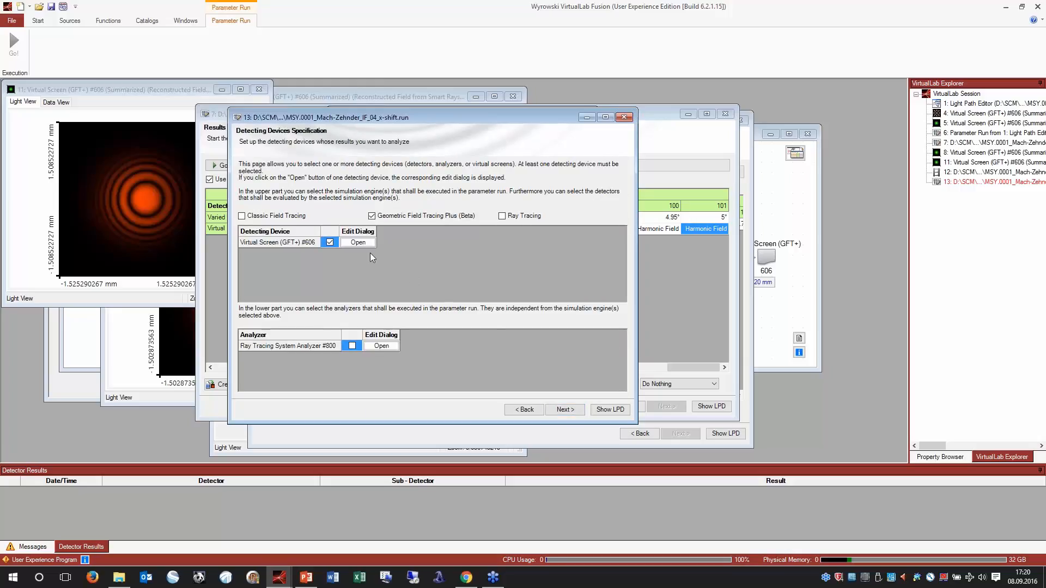
left_click(582, 412)
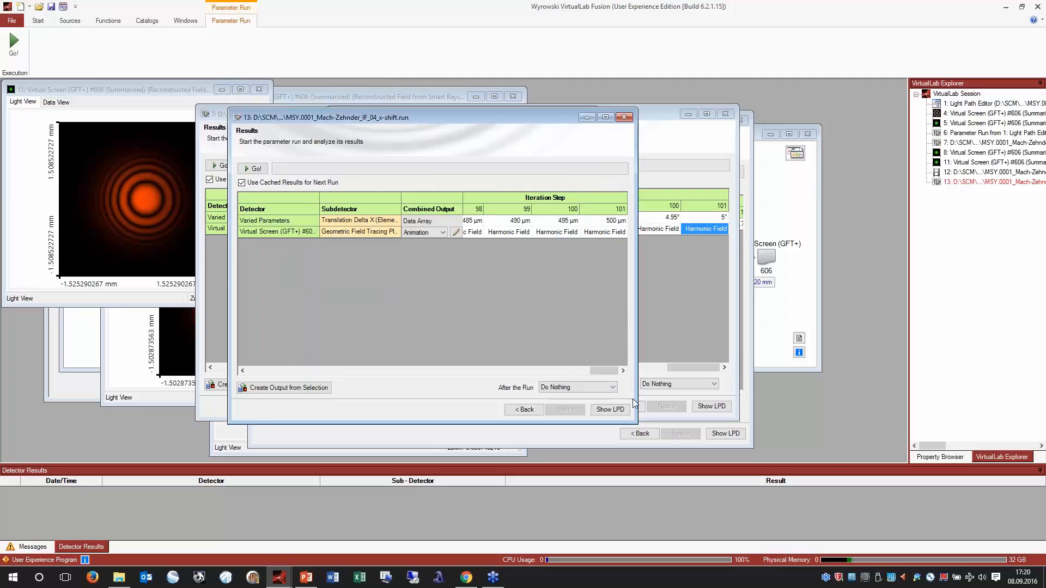
Widen the x-shift run's document window, examine the harmonic field of iteration 1 at 0 mm shift, and close the field
left_click_drag(640, 399, 870, 400)
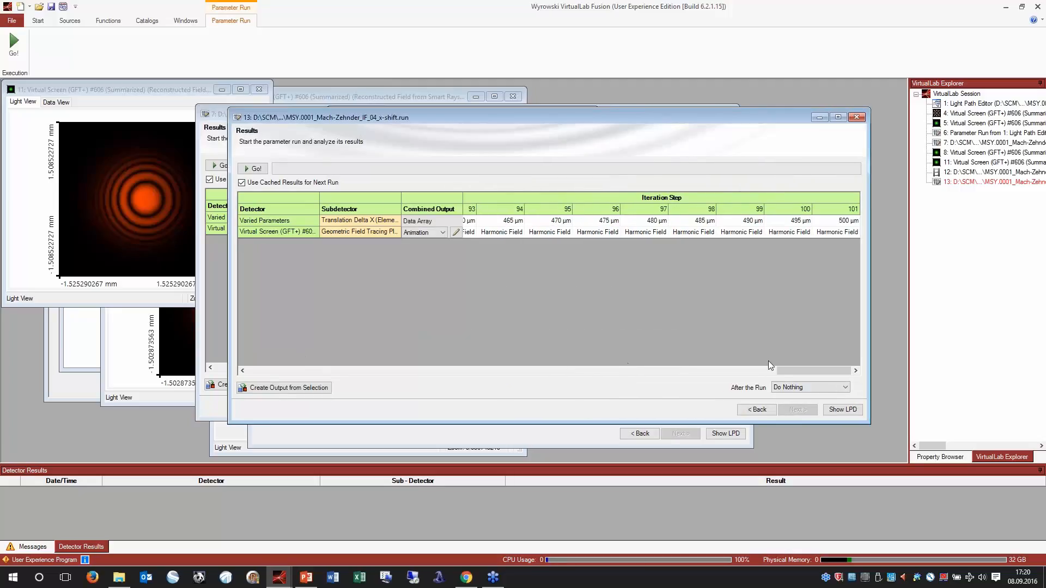
left_click_drag(792, 371, 262, 370)
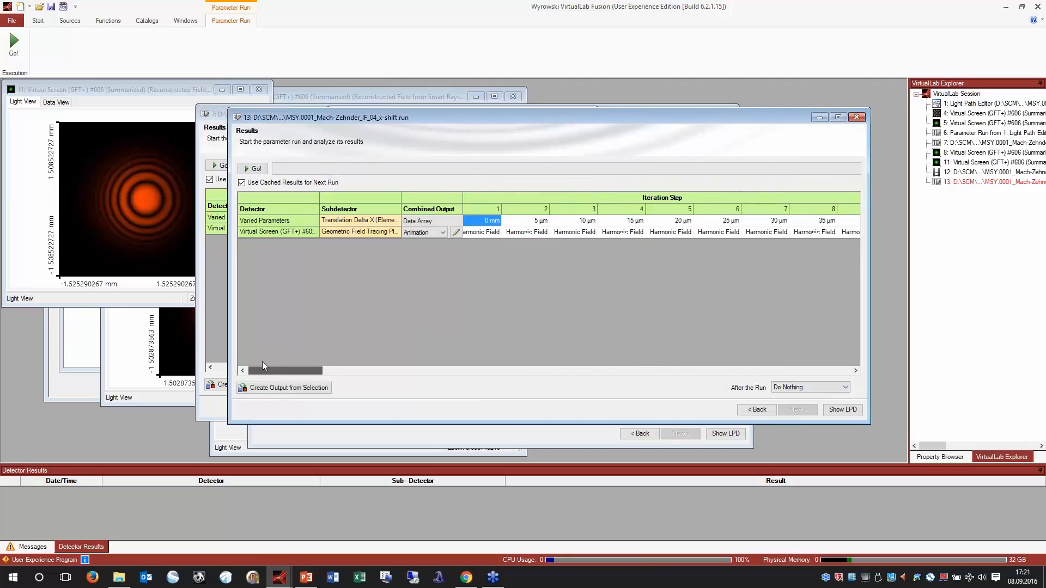
double_click(482, 232)
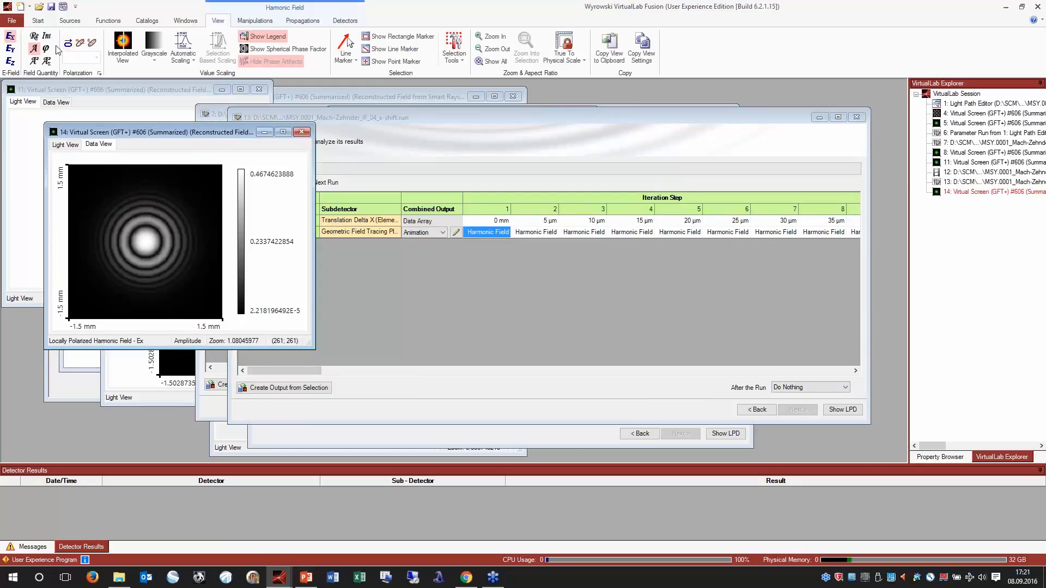
left_click(301, 132)
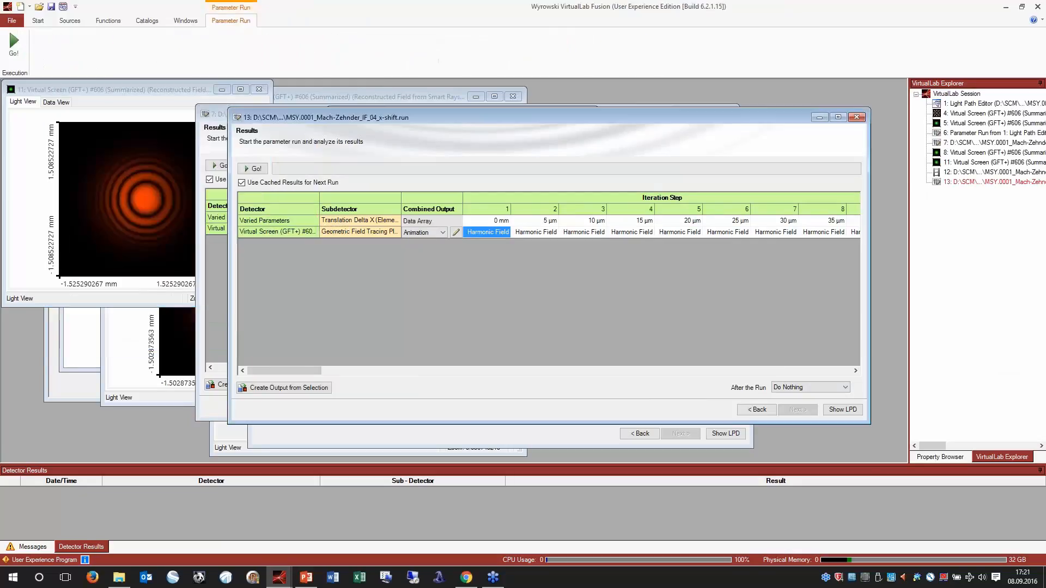
Open the harmonic field of iteration 49 at 240 µm shift, start its light view calculation, and close the field
left_click_drag(309, 367, 564, 367)
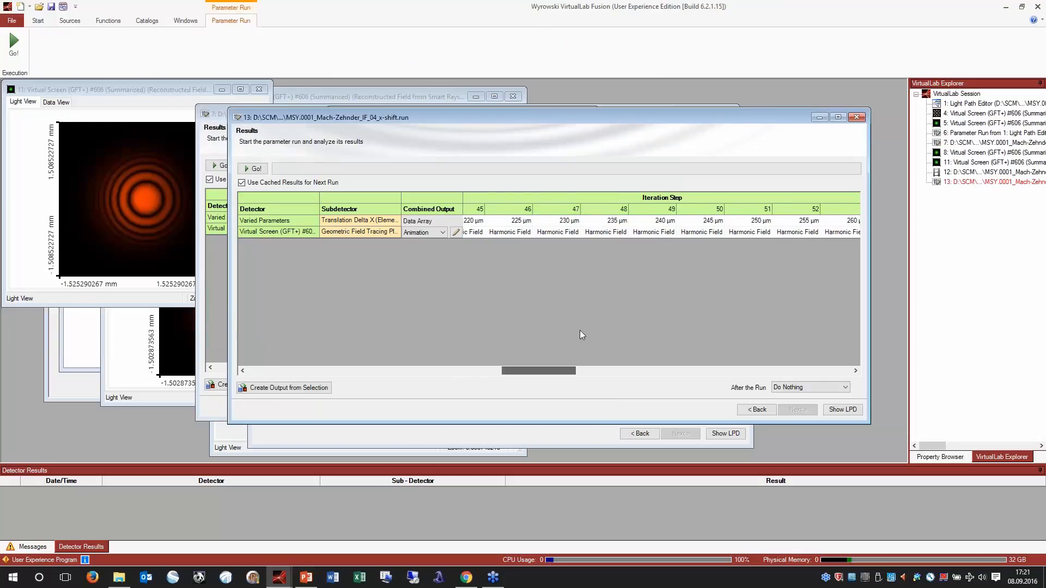
left_click(653, 233)
double_click(654, 233)
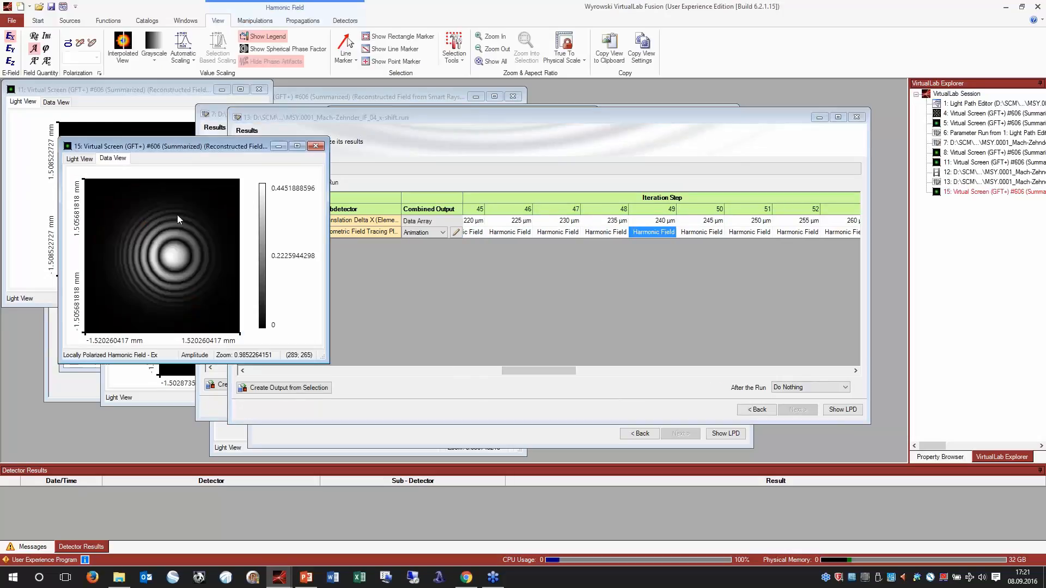
left_click(90, 158)
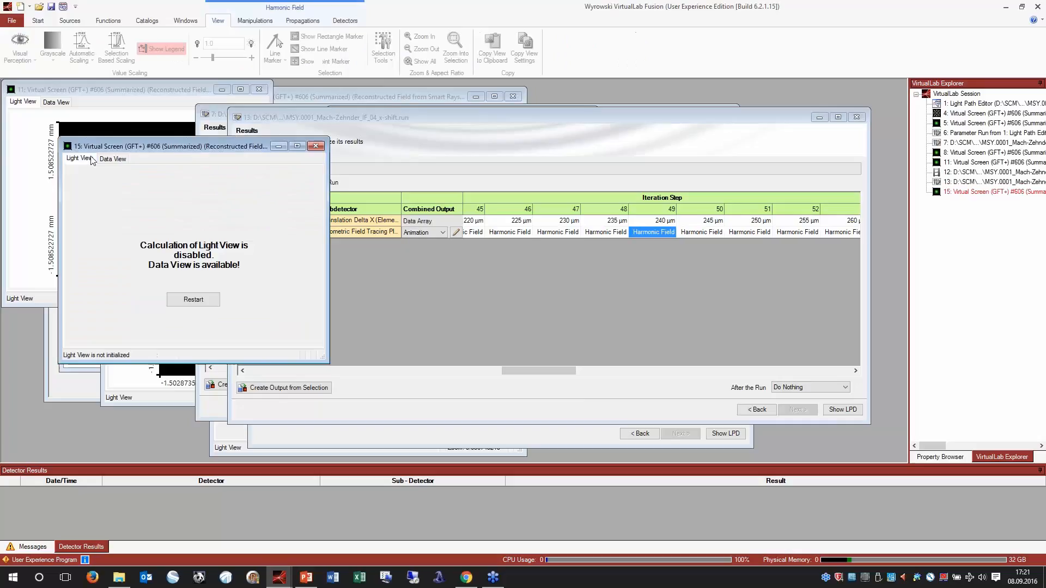
left_click(202, 300)
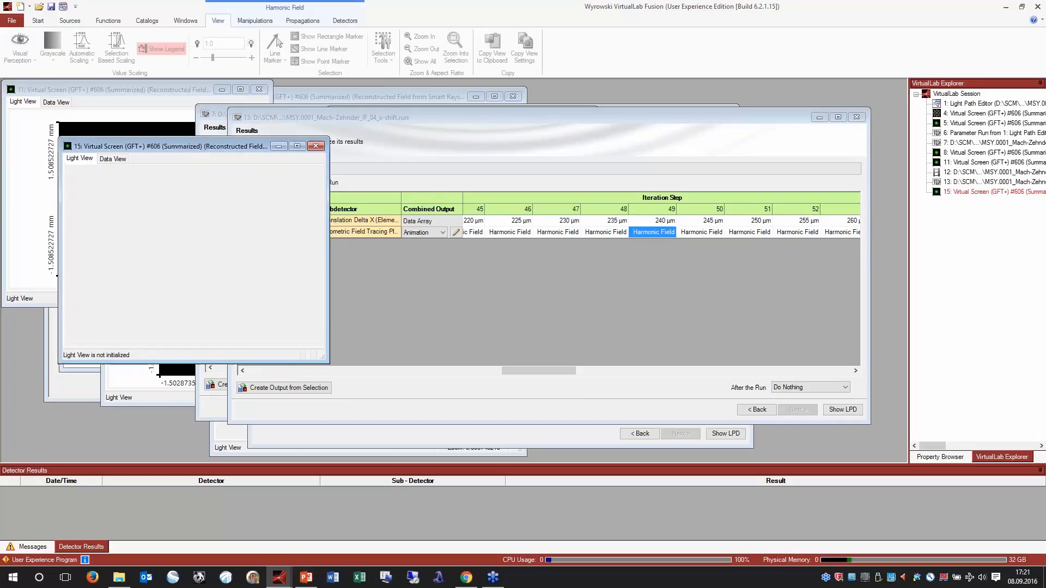
left_click(316, 146)
Examine the harmonic field of the last iteration, 101 at 500 µm shift, and close it
left_click_drag(528, 372, 812, 366)
left_click(831, 233)
double_click(830, 233)
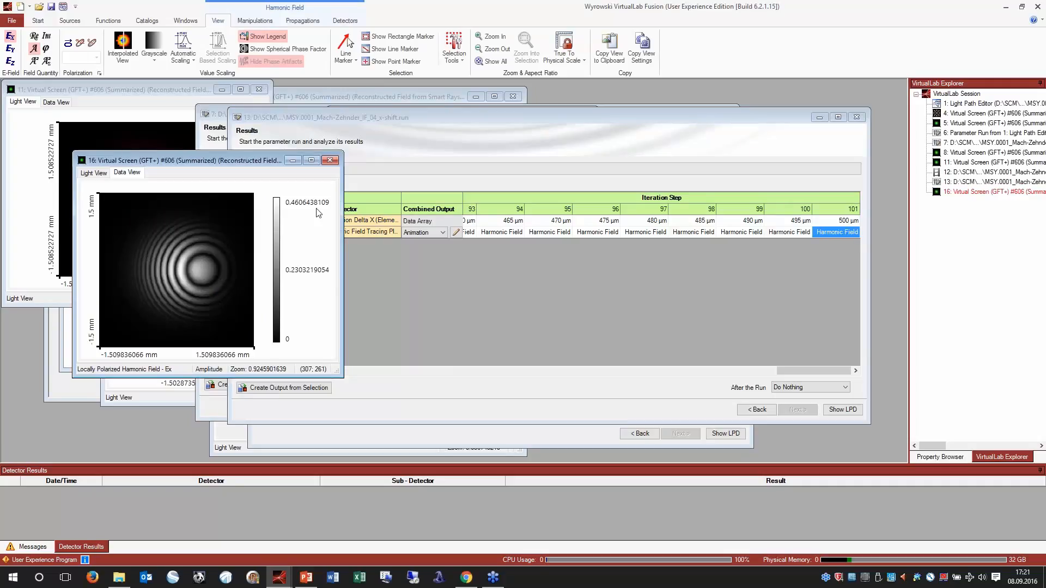
left_click(331, 161)
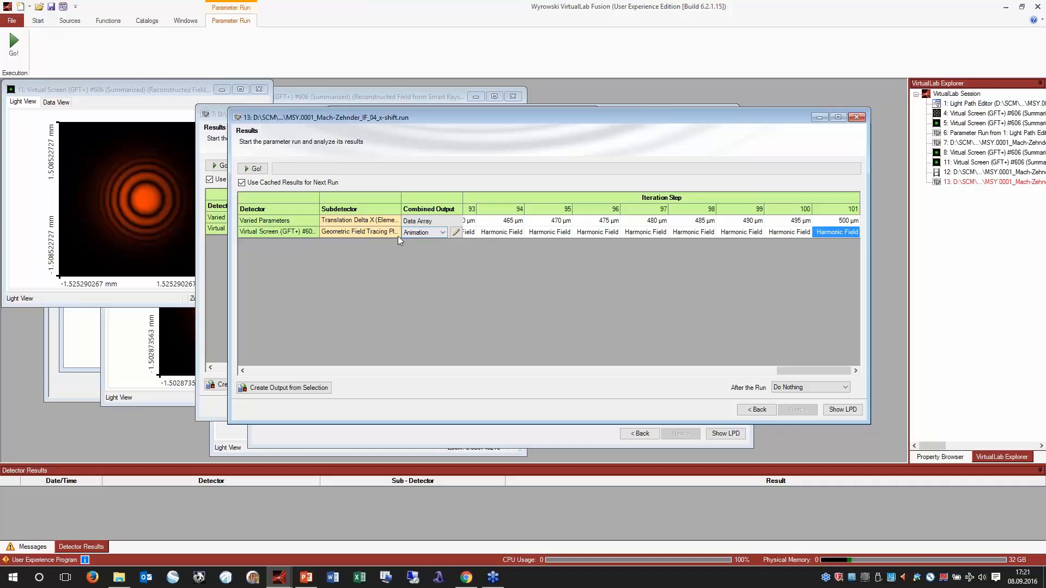
Open the animation MSY.0001_Mach-Zehnder_IF_04_x-shift.bms, play the interference pattern over the lens shift, and stop the playback
left_click(284, 388)
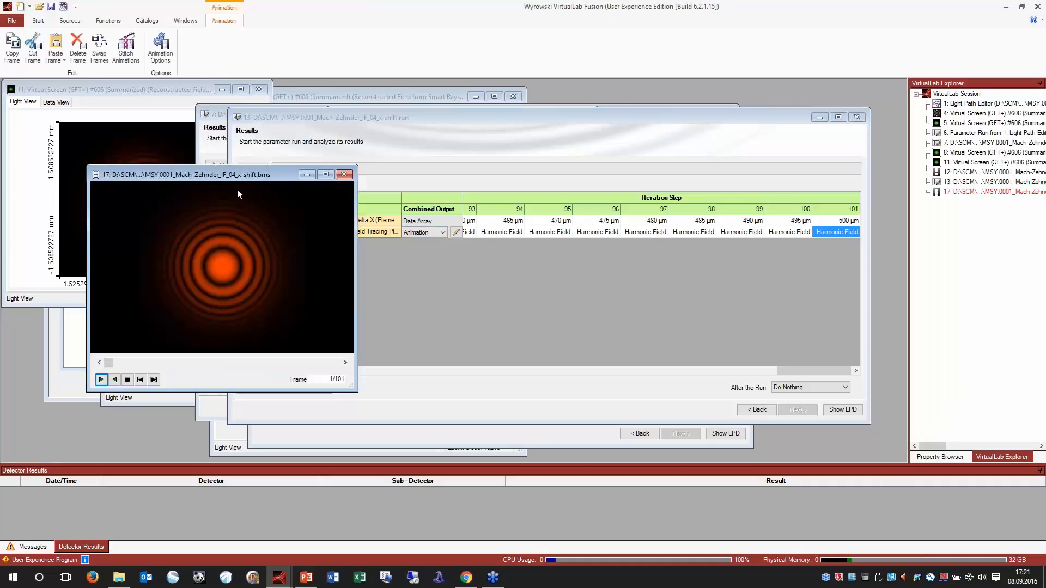
left_click_drag(236, 175, 354, 172)
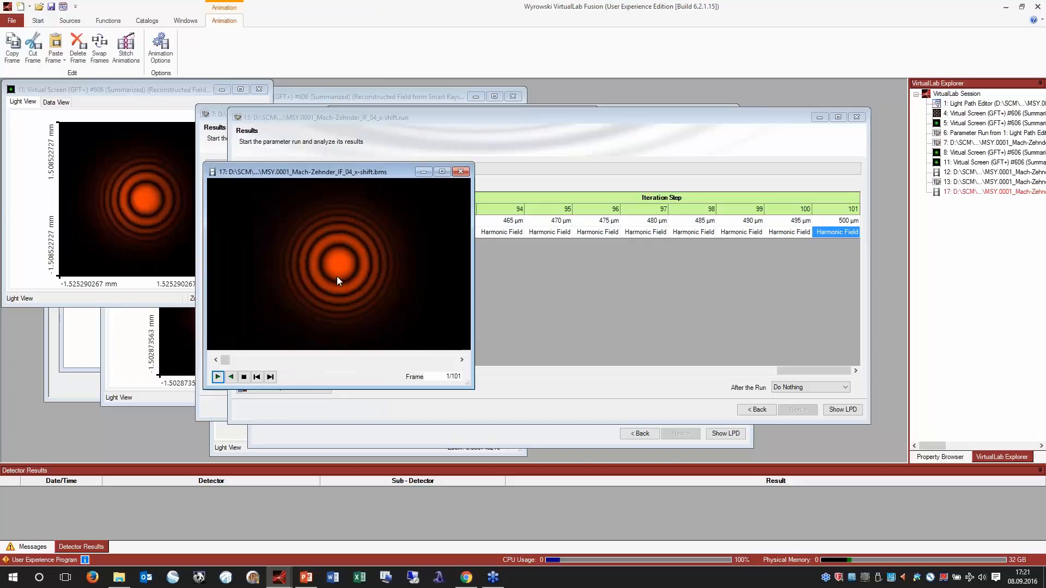
left_click(218, 377)
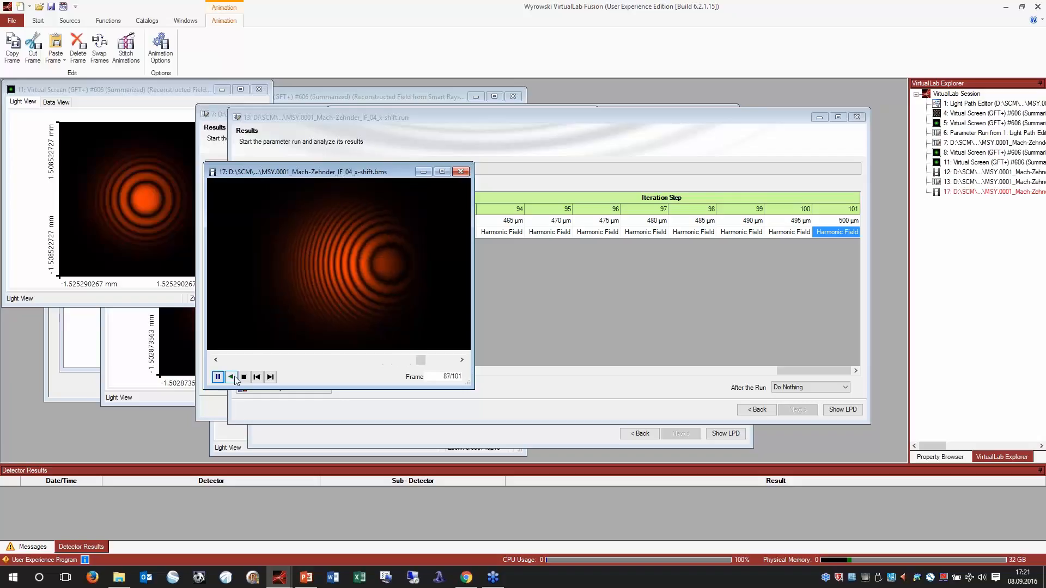
left_click(243, 377)
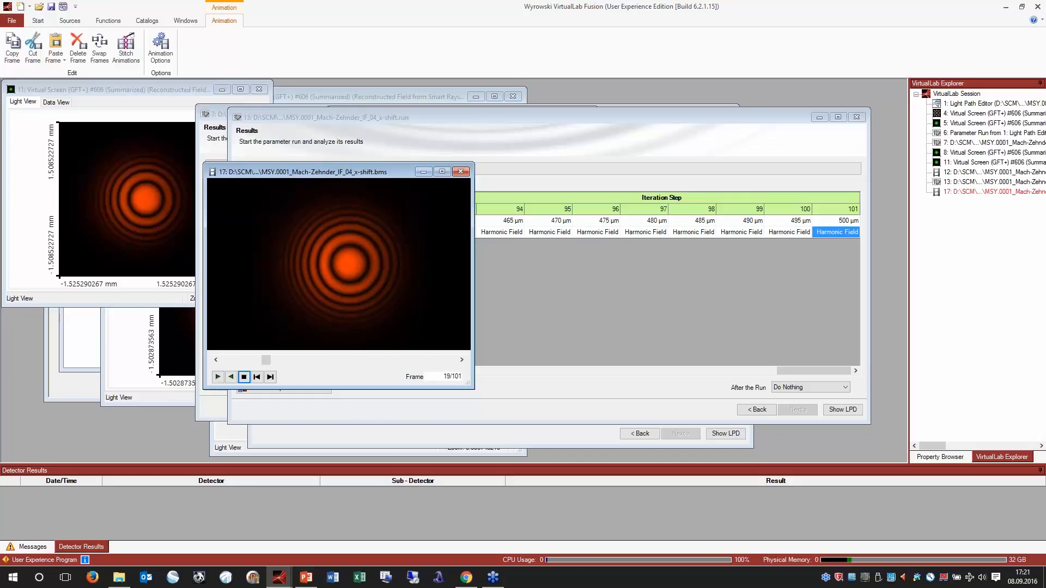
key("alt+Tab")
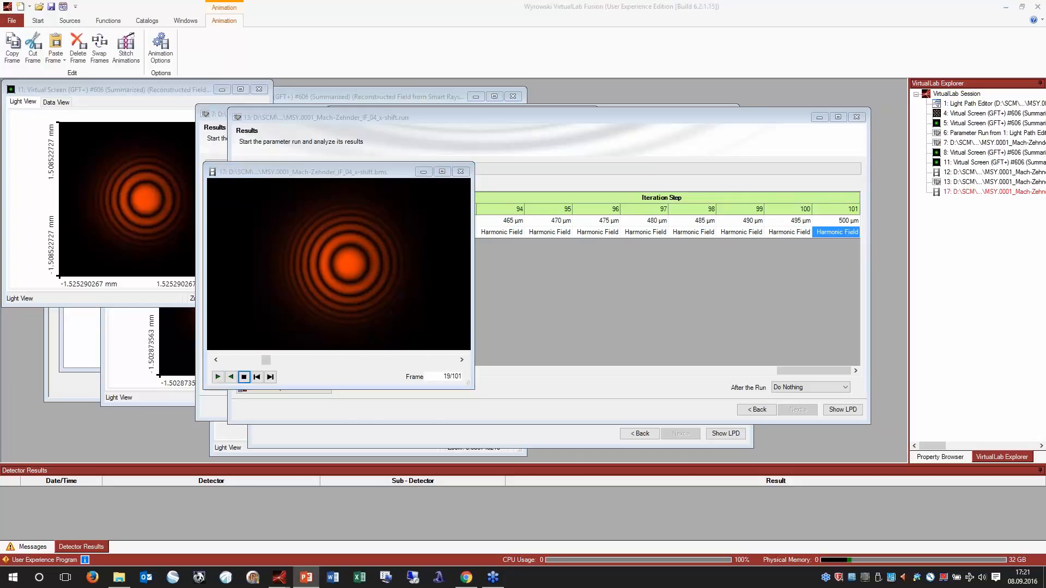
key("shift+F5")
left_click(306, 350)
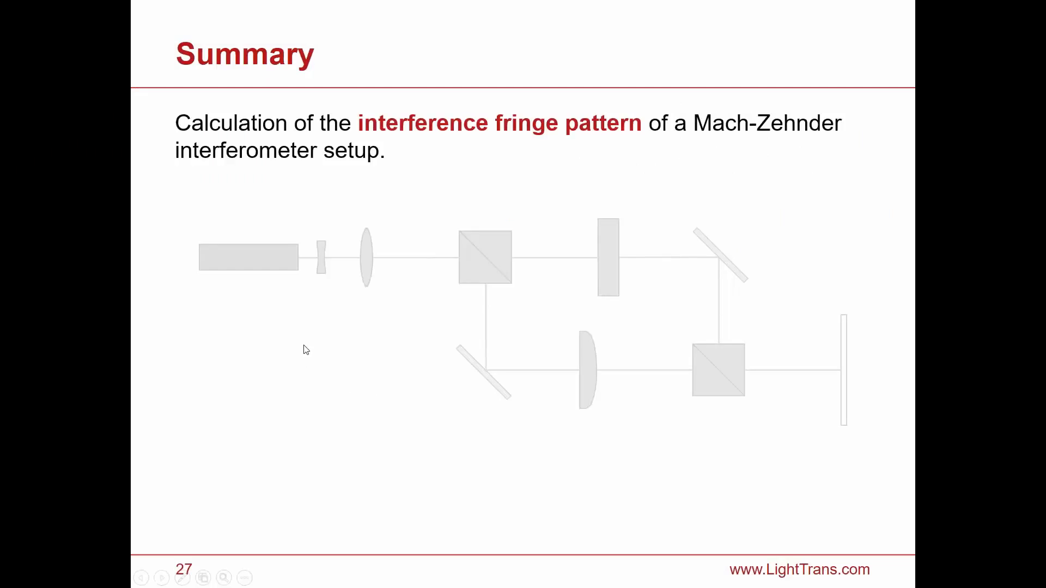
key("Right")
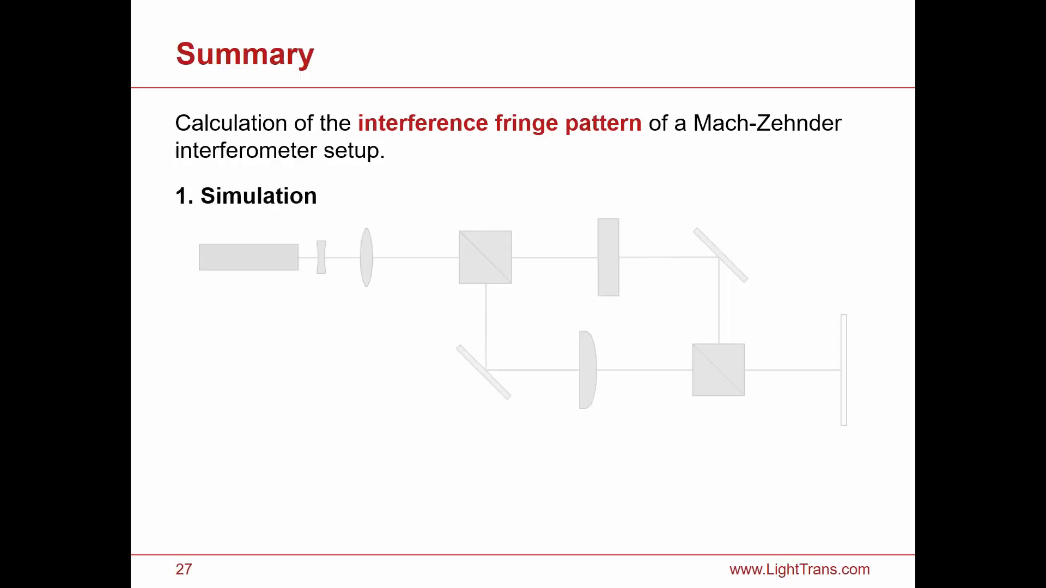
key("Right")
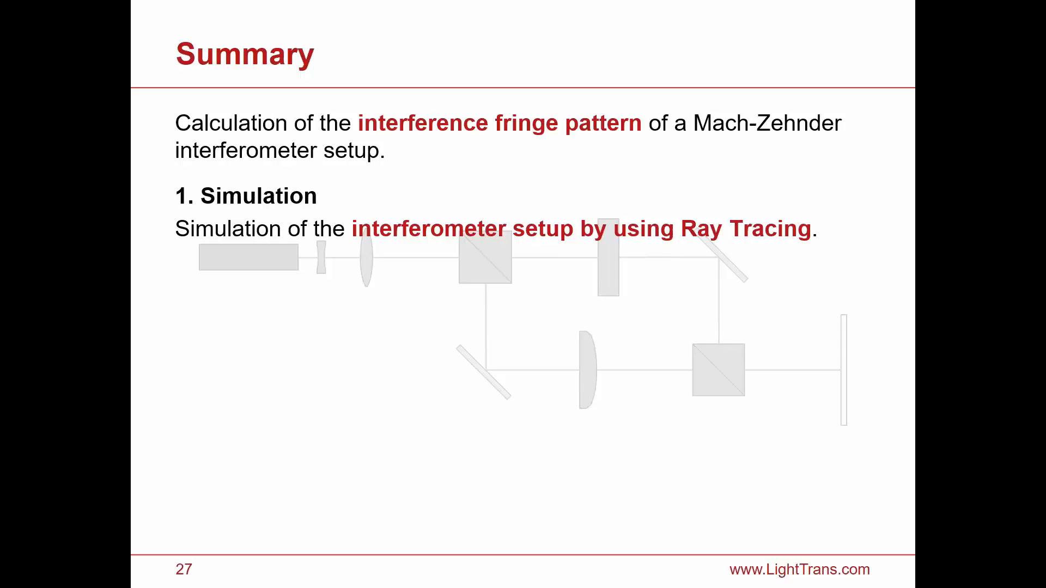
key("Right")
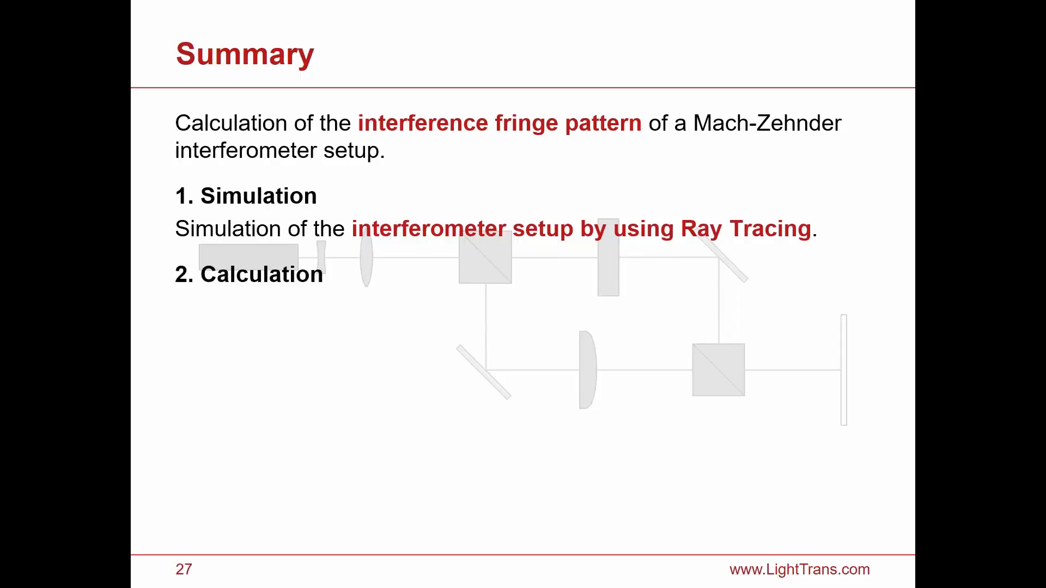
key("Right")
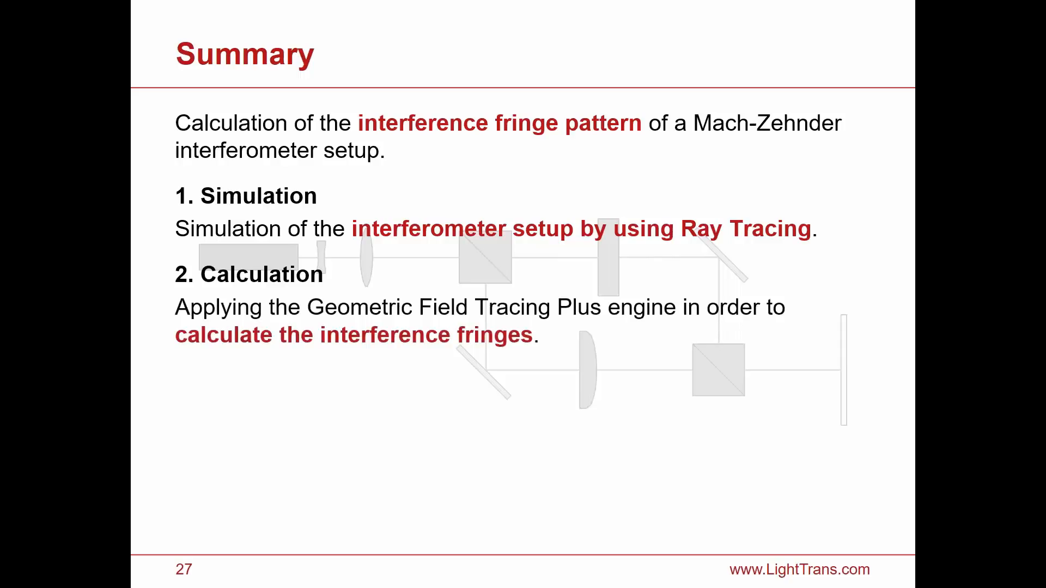
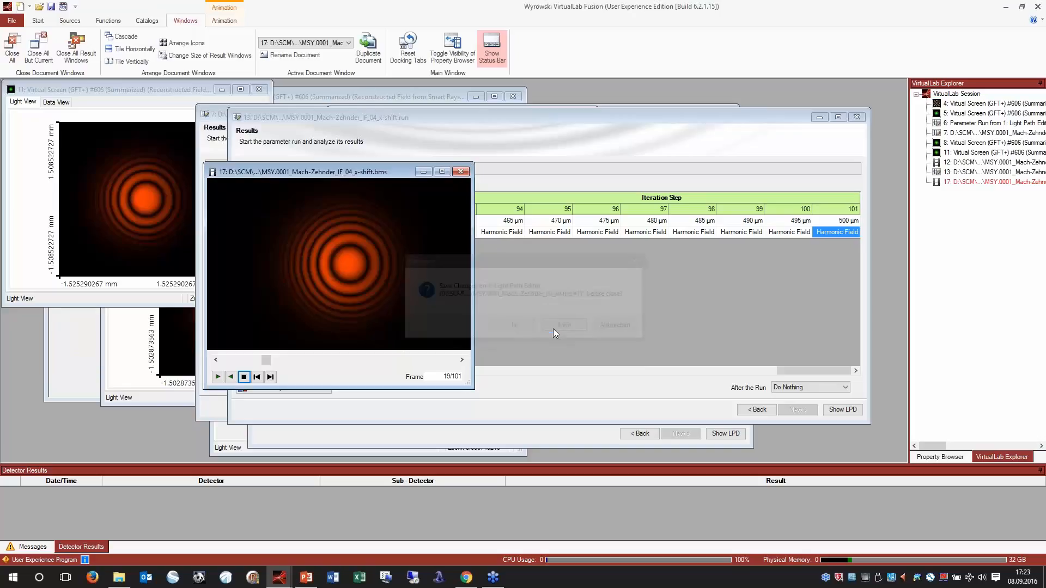
Close all Mach-Zehnder documents without saving changes and open MSY.0002_Michelson_IF_00_all.lpd with its light path view moved up and enlarged
left_click(553, 328)
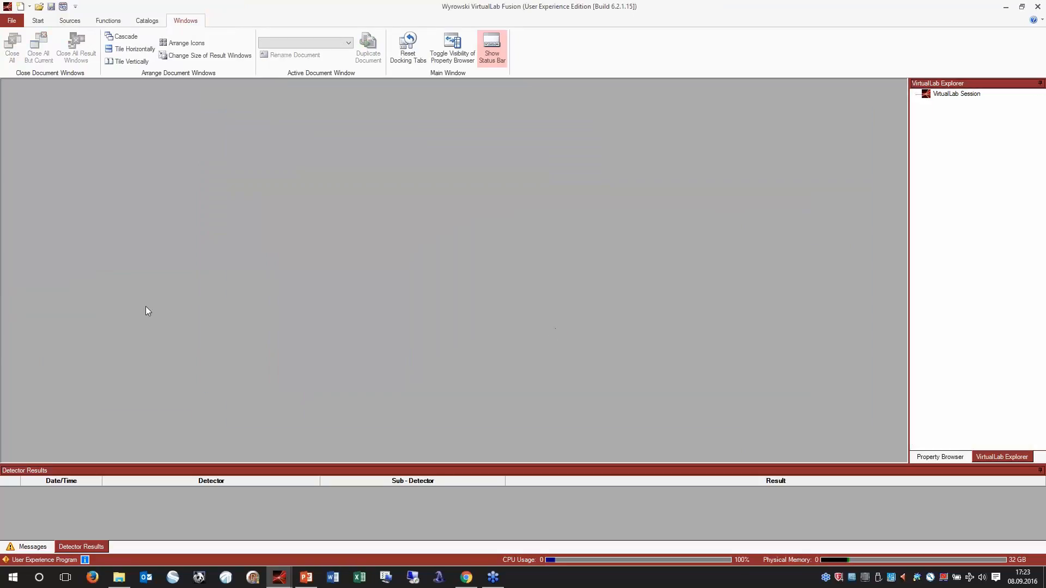
key("alt+Tab")
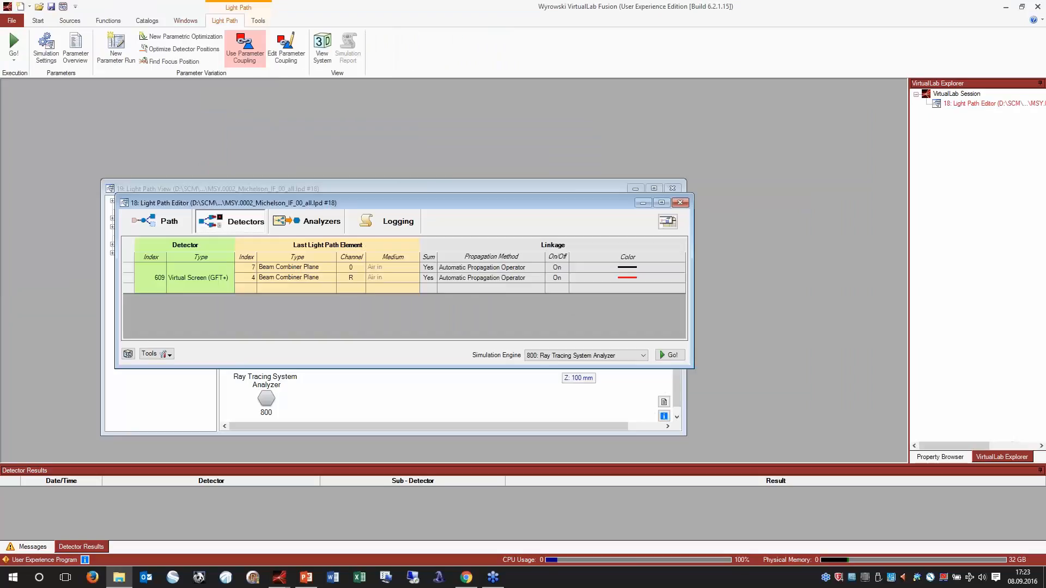
left_click_drag(402, 189, 403, 105)
left_click_drag(685, 352, 822, 400)
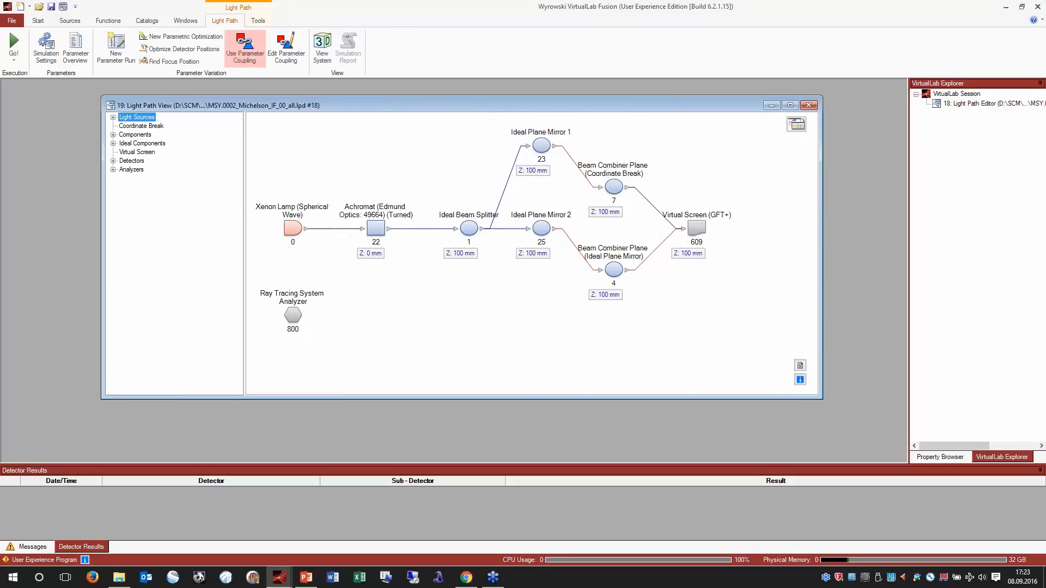
Review the Xenon lamp source's list of wavelengths, display its spectrum as a diagram, and close the source settings and diagram
left_click(293, 229)
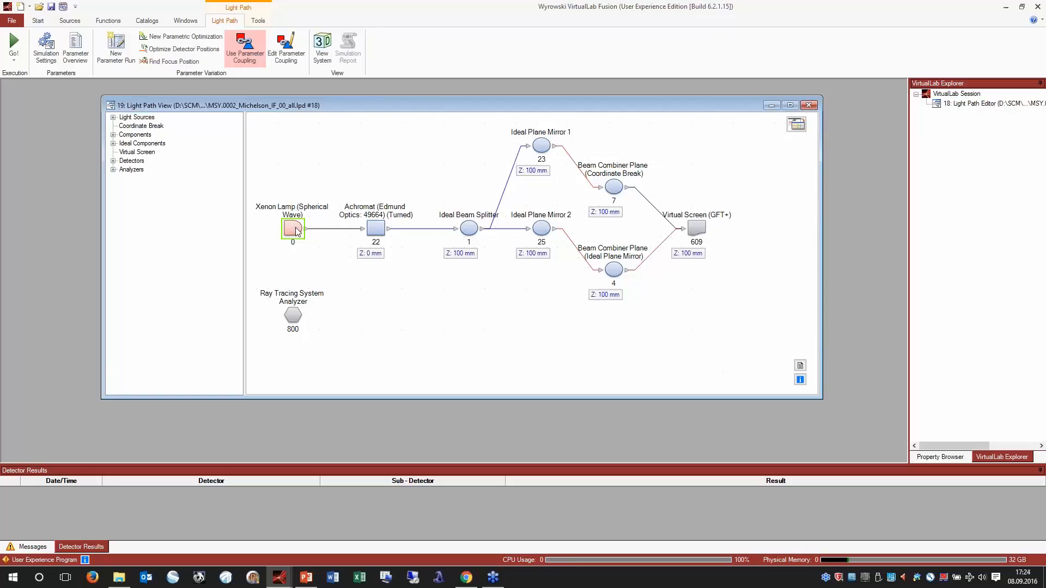
double_click(297, 231)
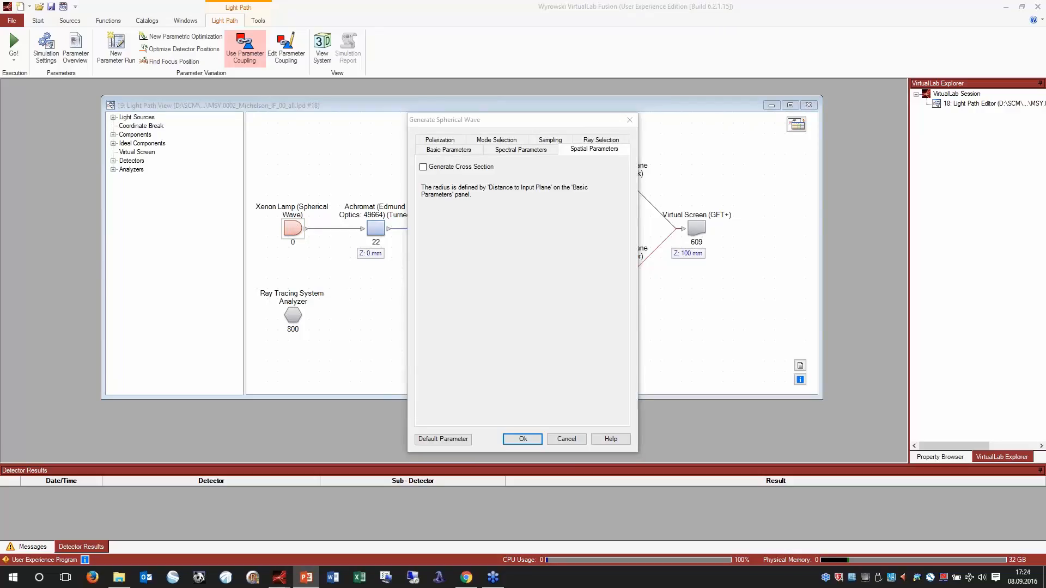
left_click(512, 151)
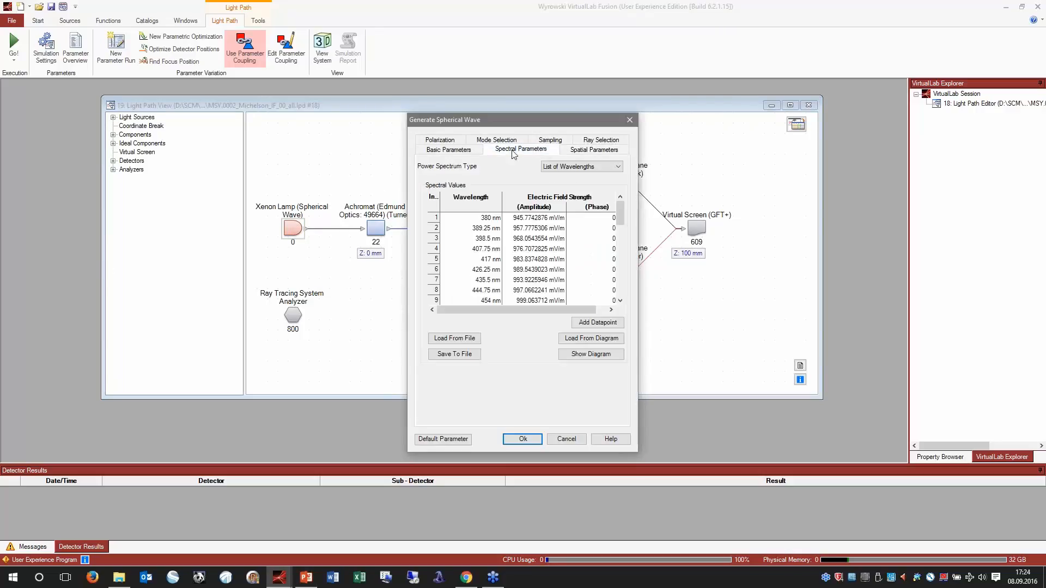
left_click(577, 355)
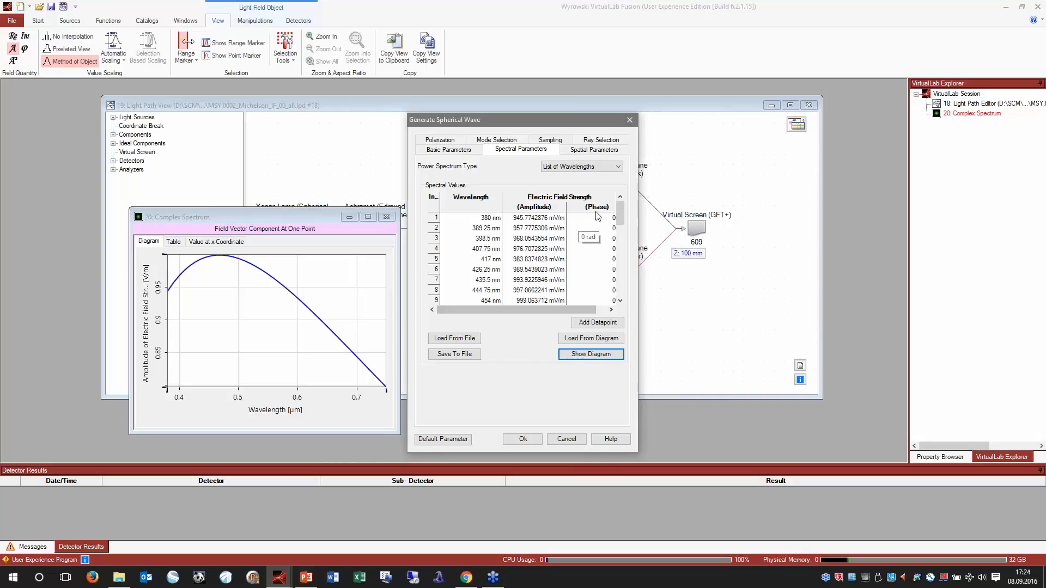
mouse_move(621, 218)
left_mouse_down()
mouse_move(625, 295)
mouse_move(621, 212)
left_mouse_up()
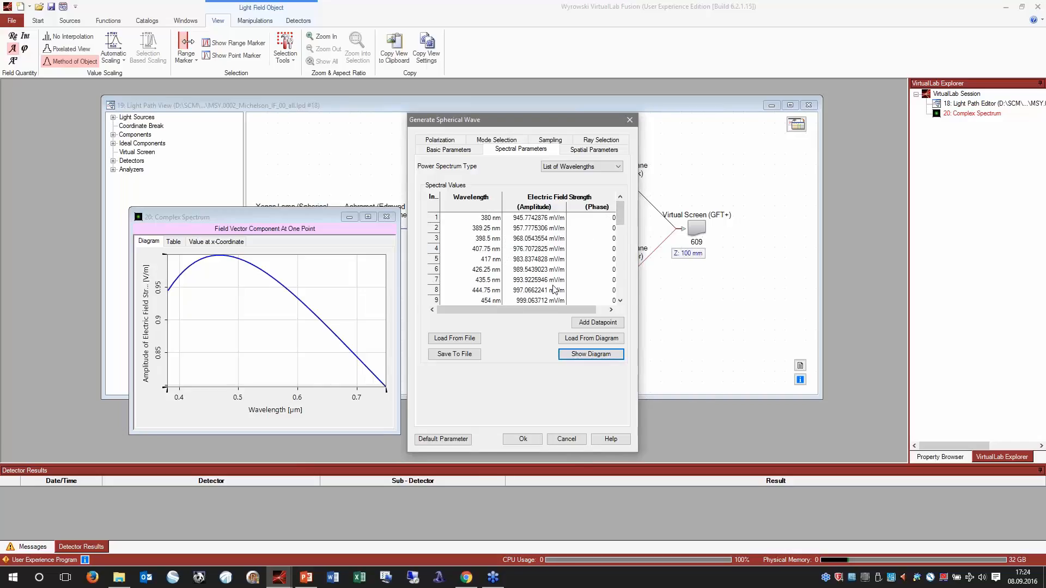
left_click(527, 438)
left_click(387, 217)
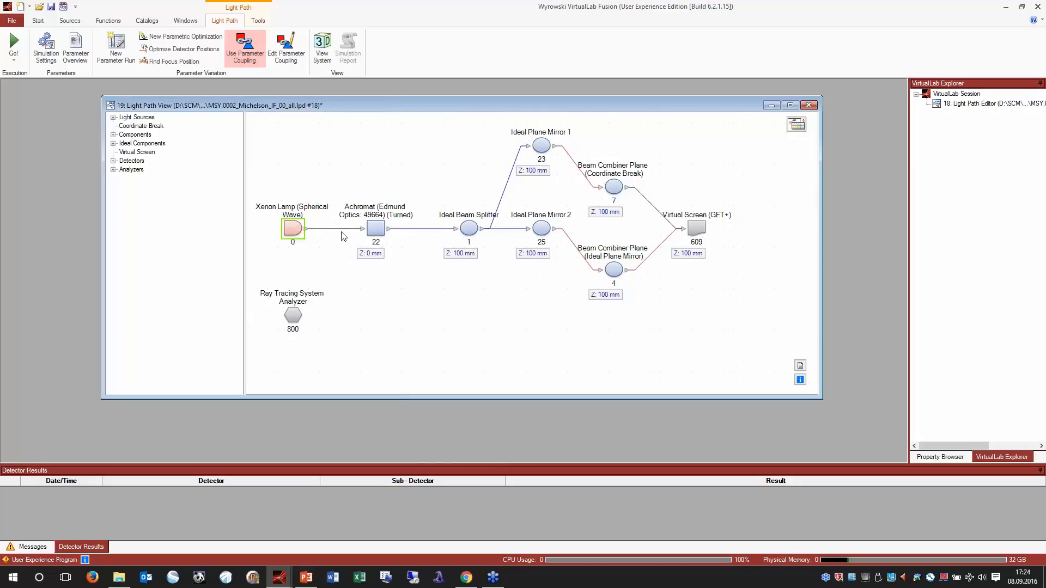
Review the turned Achromat's sequence of optical interfaces and close it, and inspect the whole interferometer in the 3D system view
left_click(376, 231)
double_click(376, 231)
left_click_drag(420, 119, 628, 126)
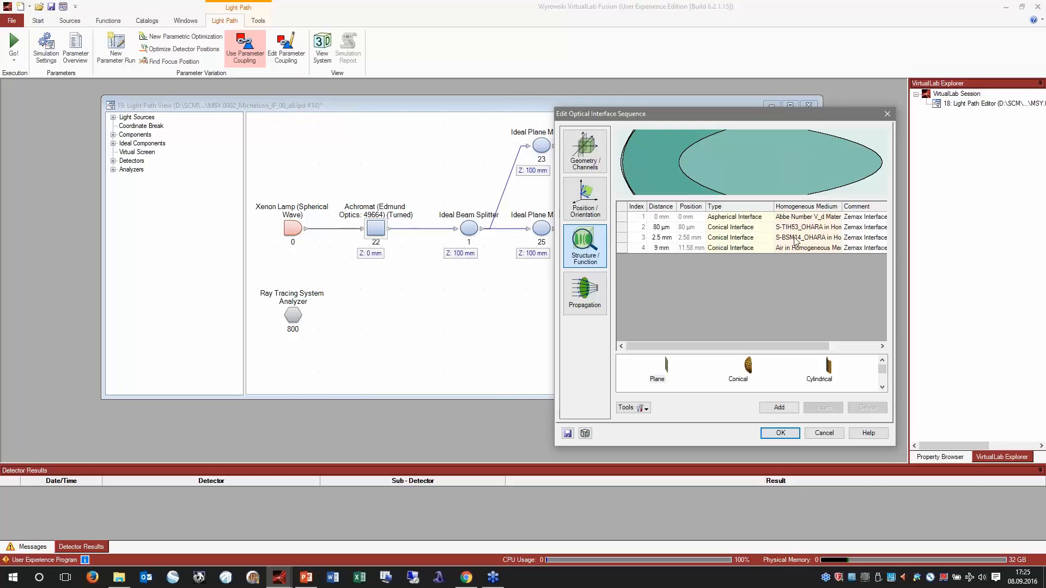
left_click(780, 433)
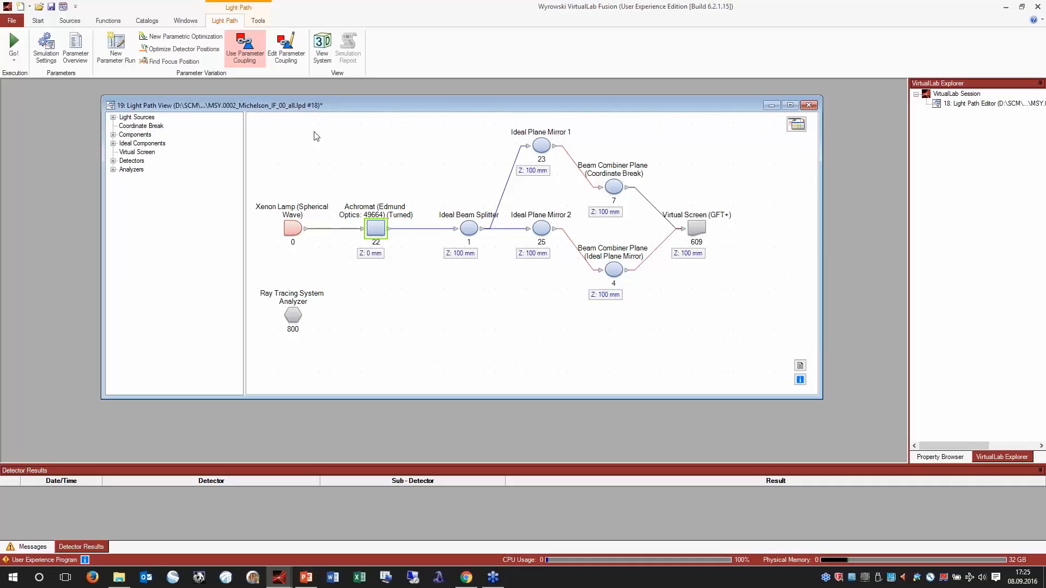
left_click(323, 54)
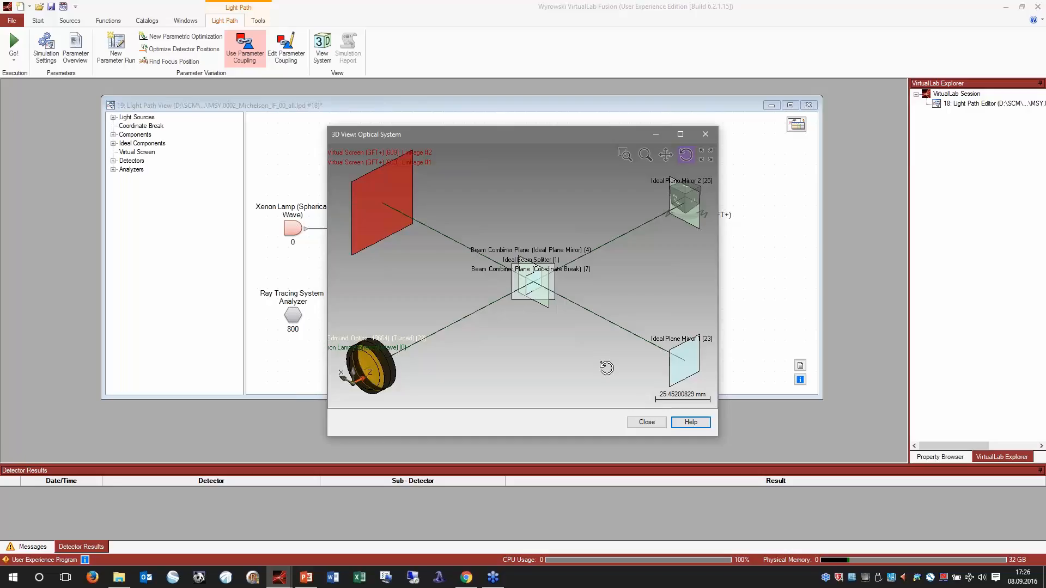
left_click(706, 135)
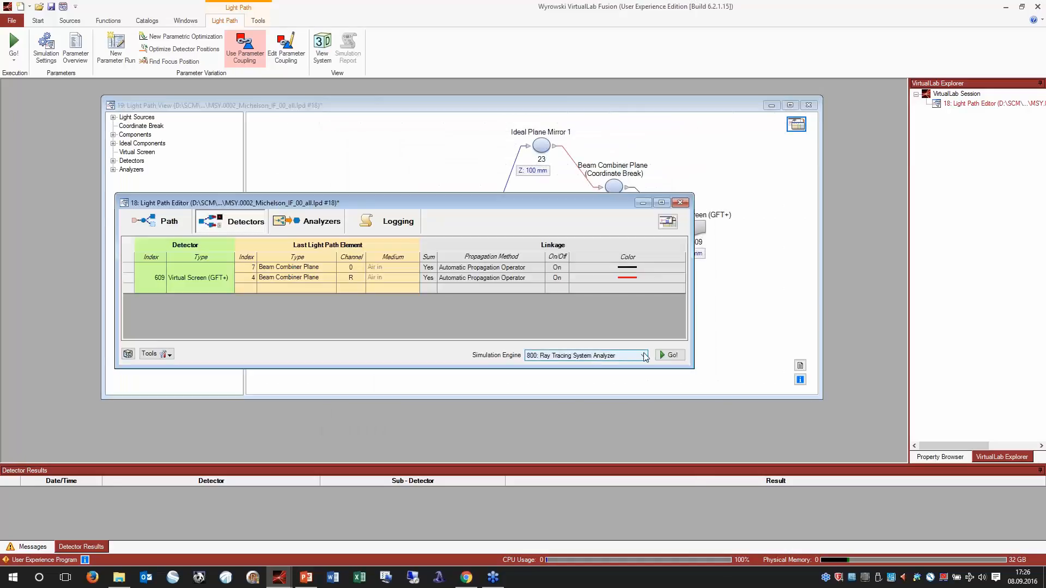
Run the Ray Tracing System Analyzer, examine the enlarged 3D ray distribution of the Michelson setup, and close it
left_click(668, 356)
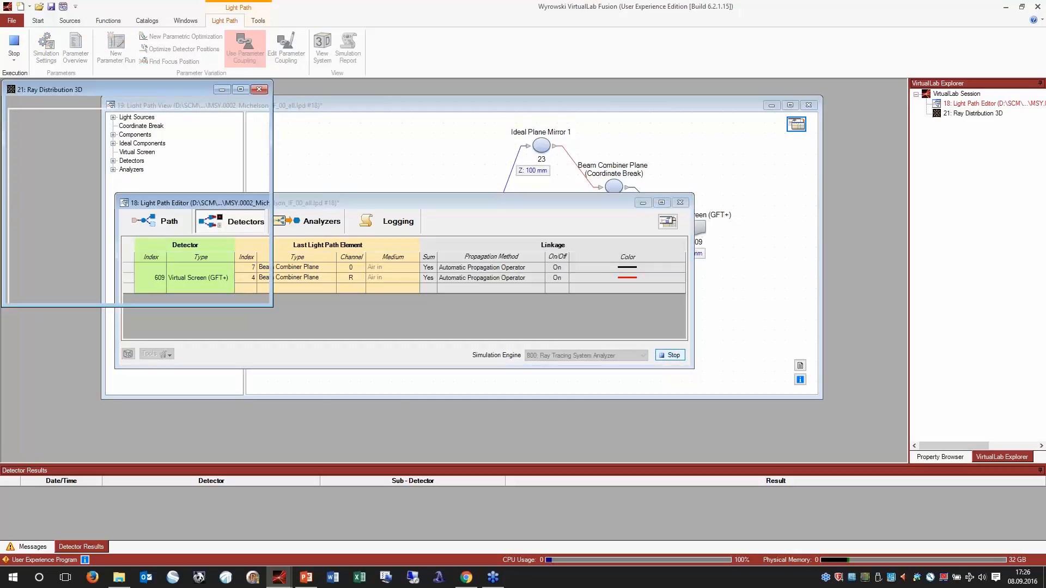
left_click_drag(158, 93, 337, 116)
left_click_drag(448, 330, 798, 455)
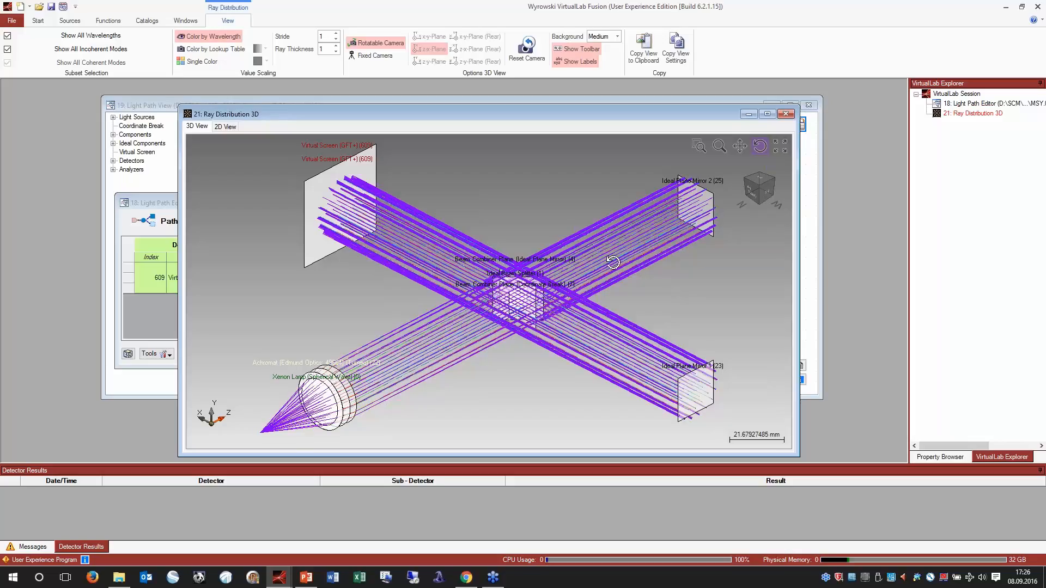
left_click(788, 115)
Set the simulation engine to Geometric Field Tracing Plus (Beta) and run the Michelson simulation
left_click(586, 355)
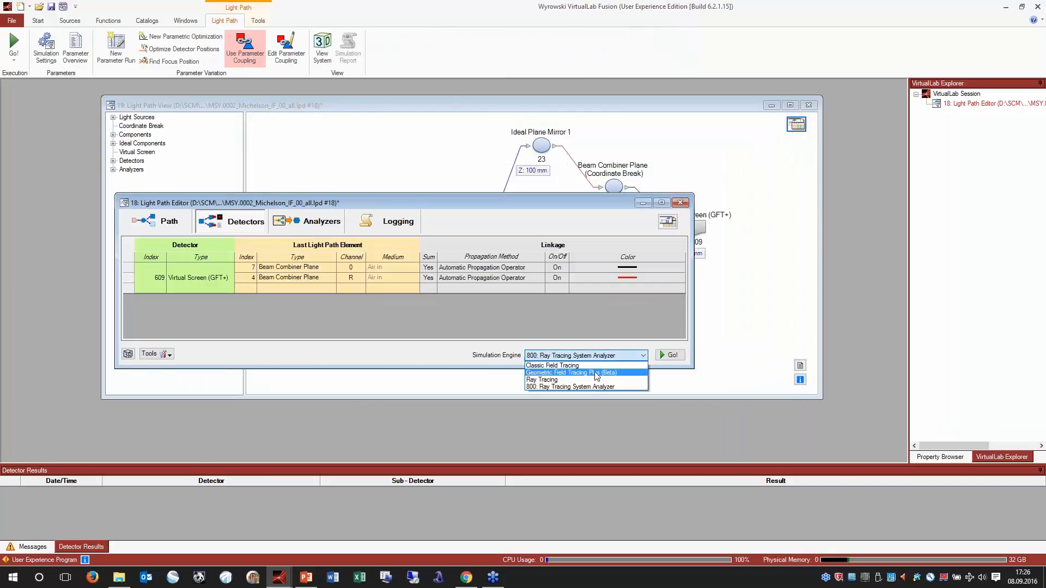
left_click(580, 366)
left_click(636, 356)
left_click(571, 373)
left_click(669, 356)
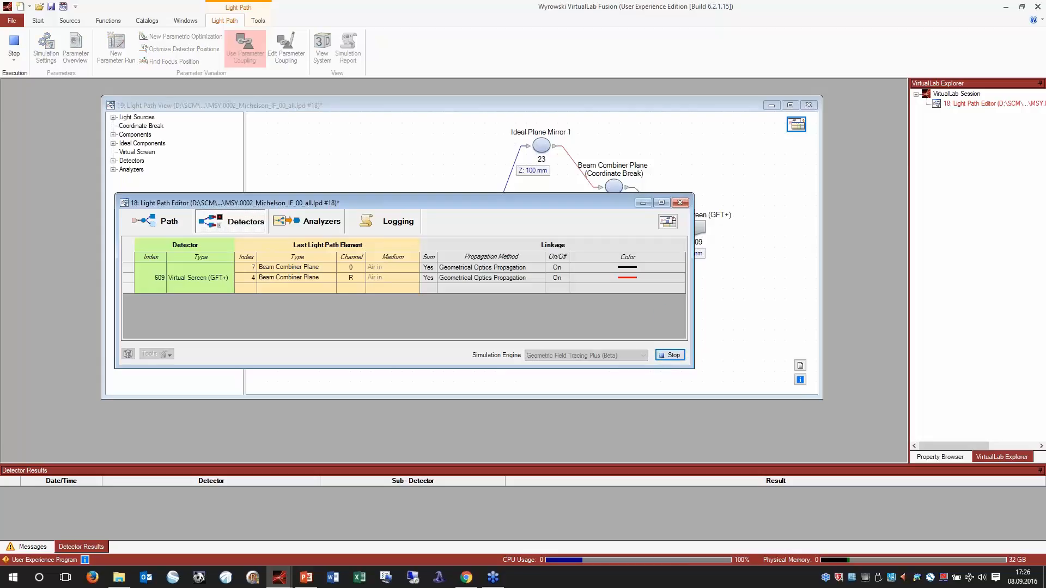
key("alt+Tab")
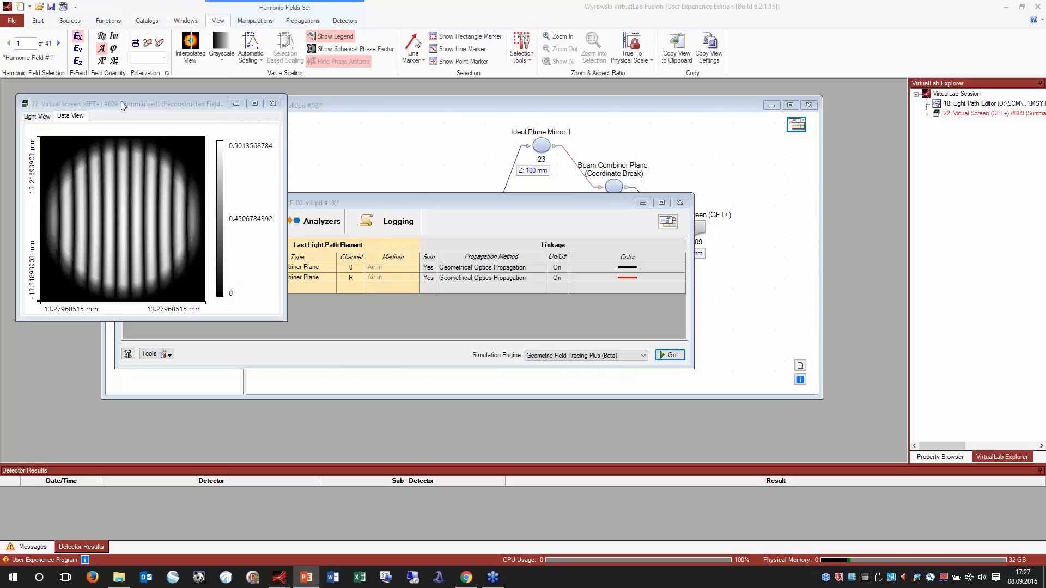
Browse the first six harmonic fields of the virtual screen result and start calculating its Light View
left_click_drag(121, 101, 189, 127)
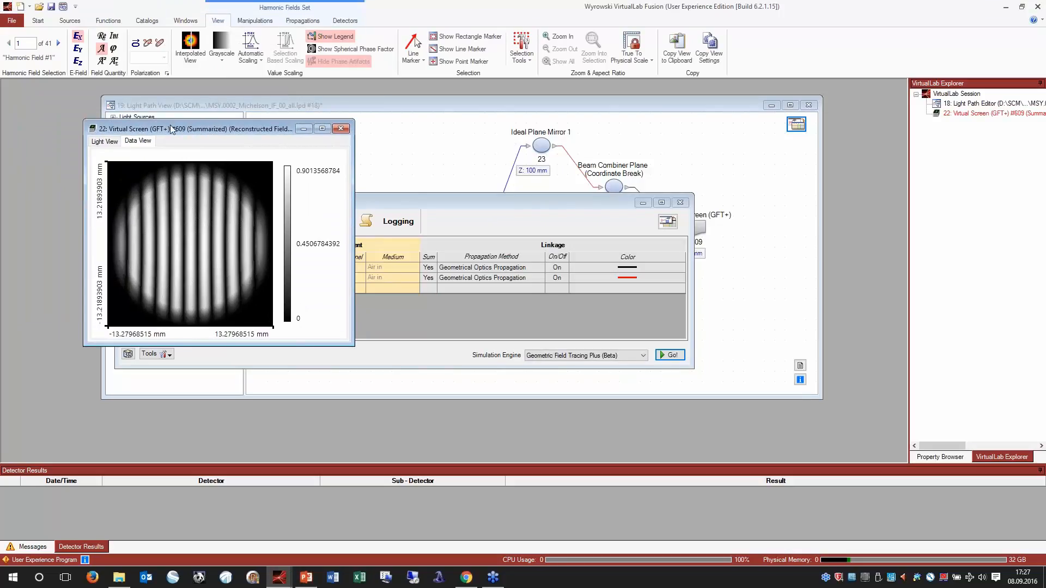
left_click(58, 43)
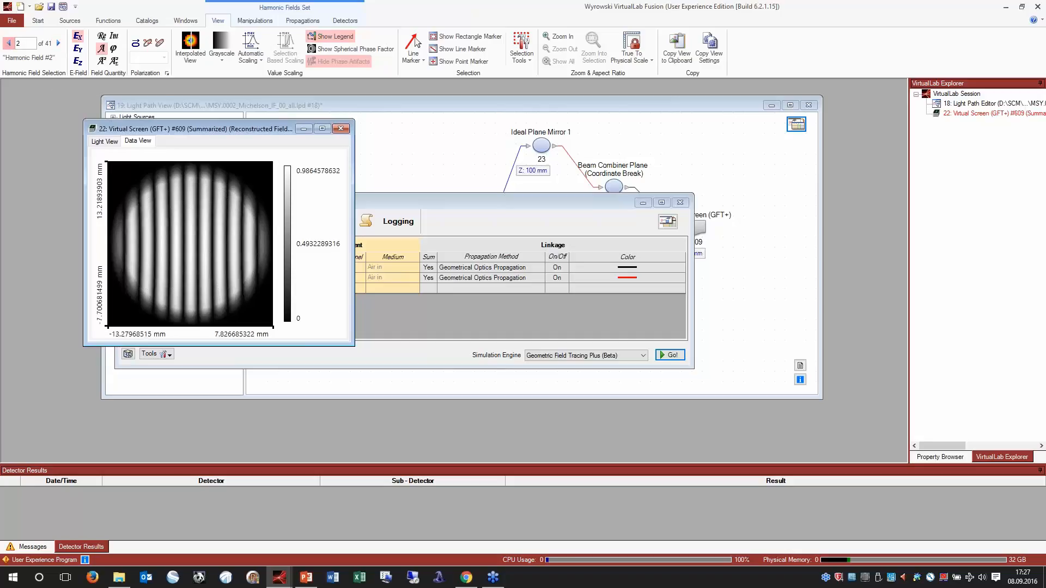
left_click(9, 43)
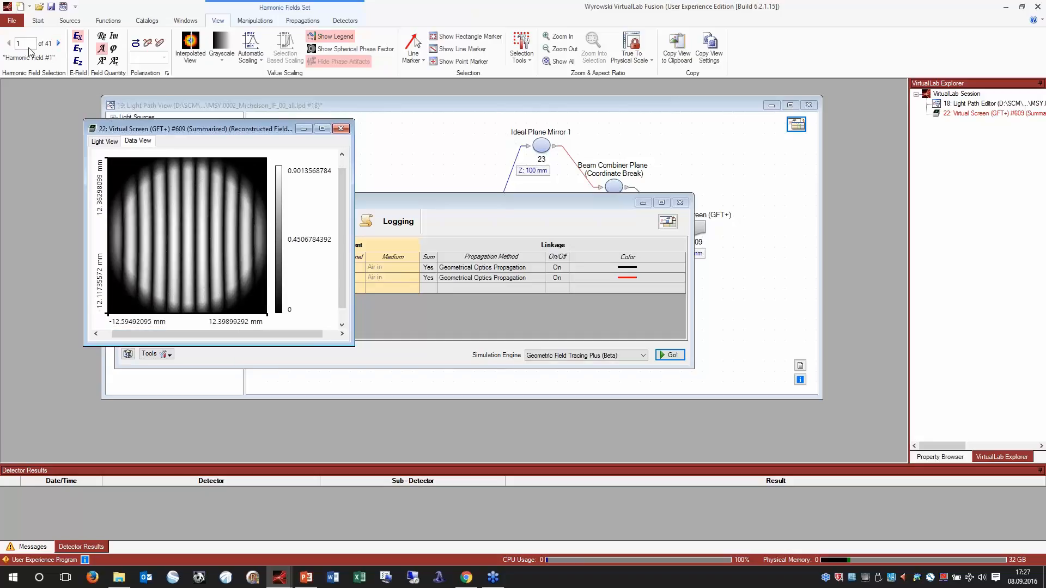
left_click(58, 44)
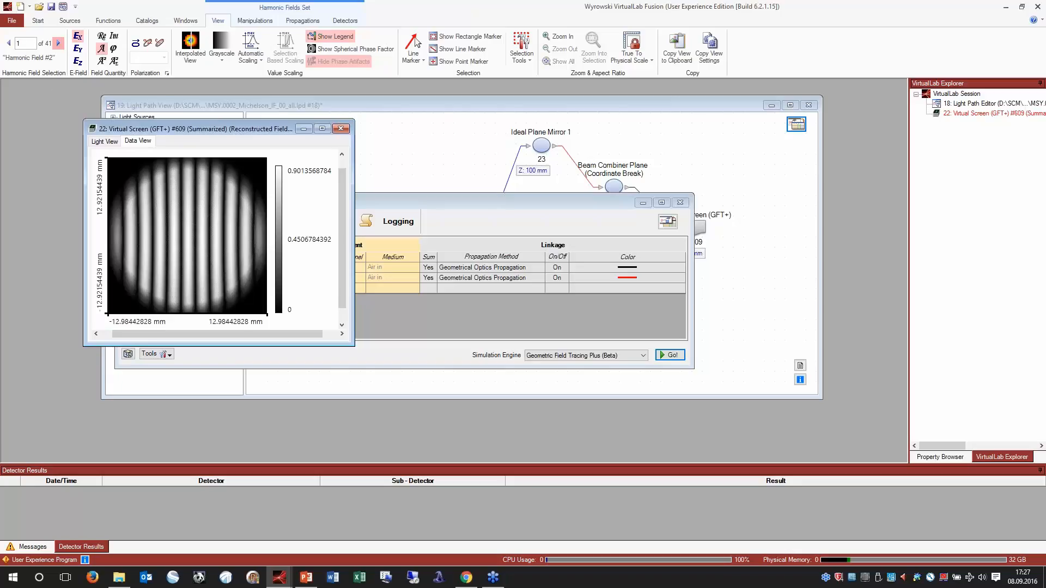
left_click(58, 44)
left_click(57, 44)
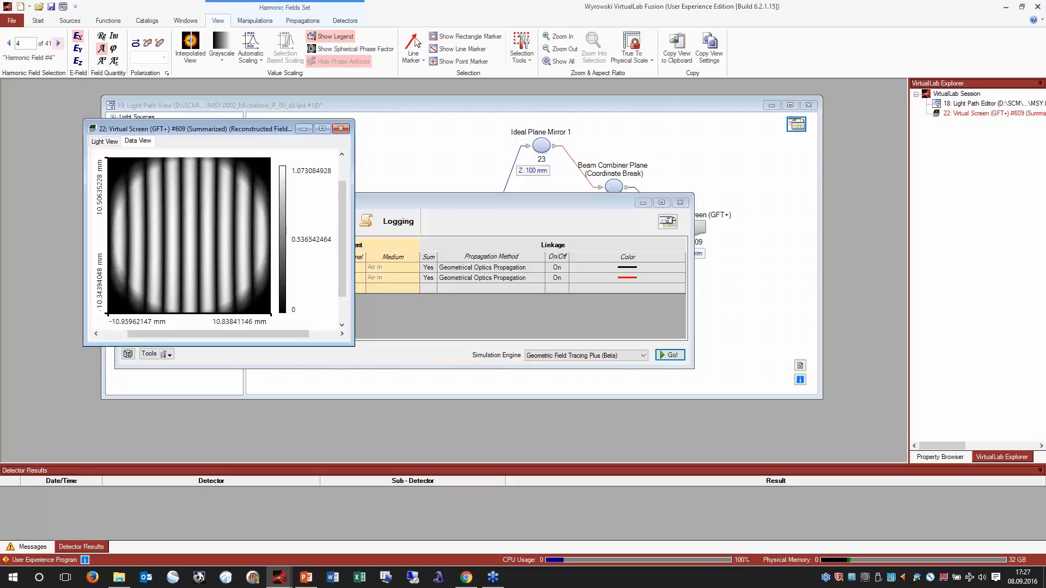
left_click(57, 43)
left_click(58, 44)
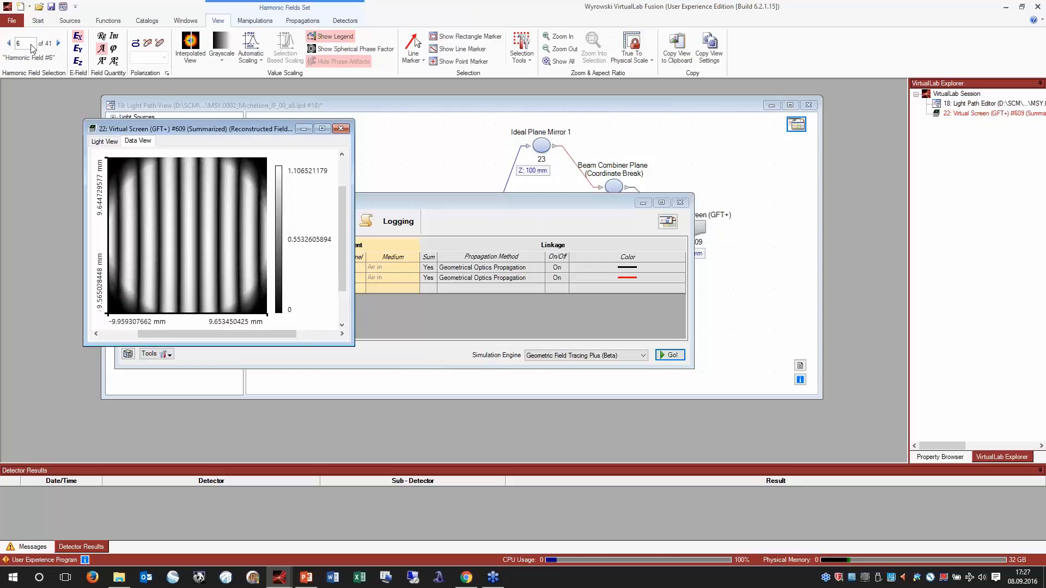
left_click(10, 44)
left_click(9, 44)
left_click(9, 43)
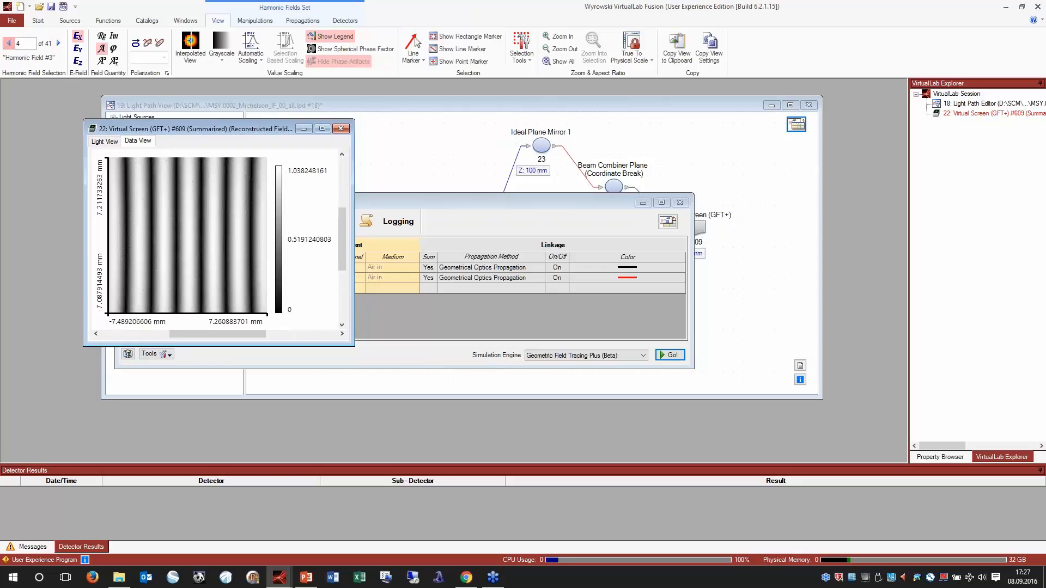
left_click(113, 49)
left_click(101, 50)
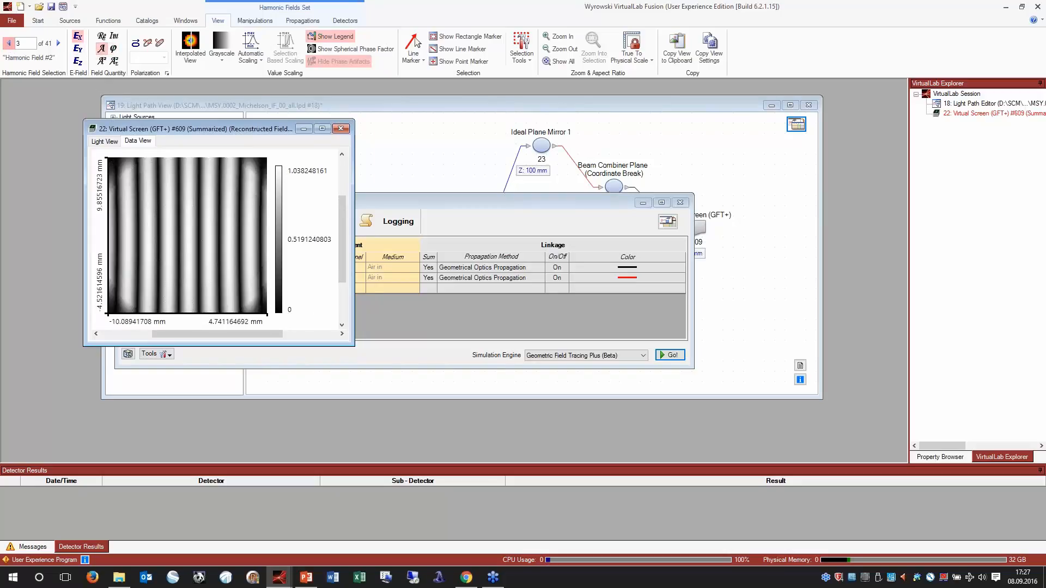
left_click(9, 43)
left_click(9, 44)
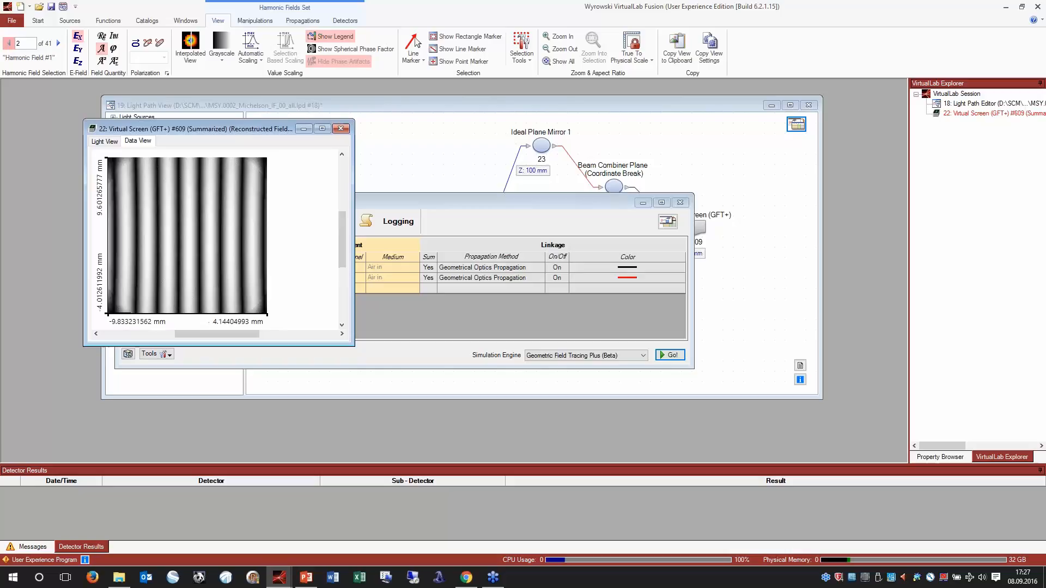
left_click(104, 142)
left_click(217, 287)
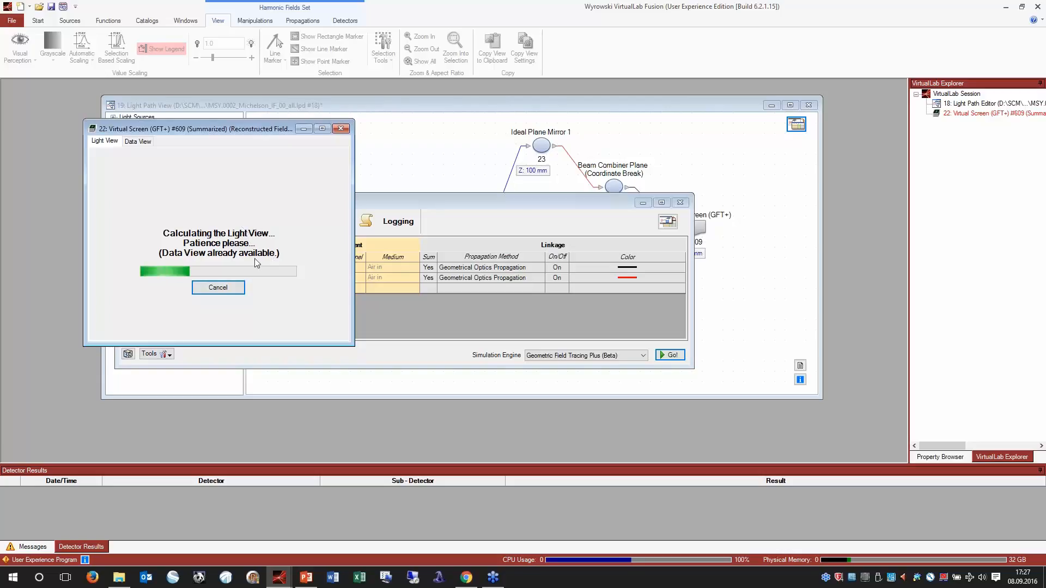
Change the Xenon lamp's power spectrum type to Single Wavelength and run the simulation again
left_click(420, 162)
double_click(292, 228)
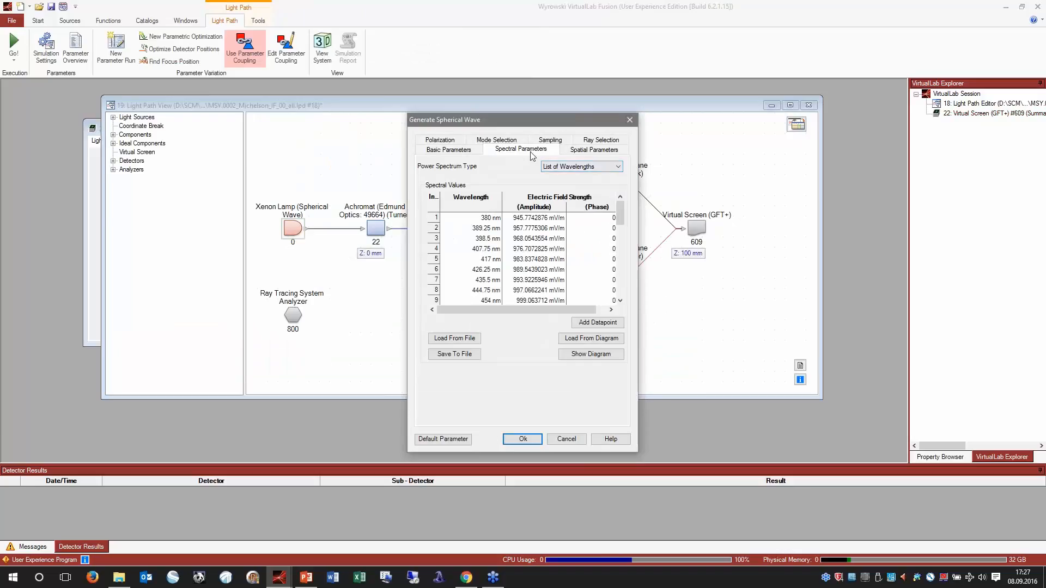
left_click(560, 168)
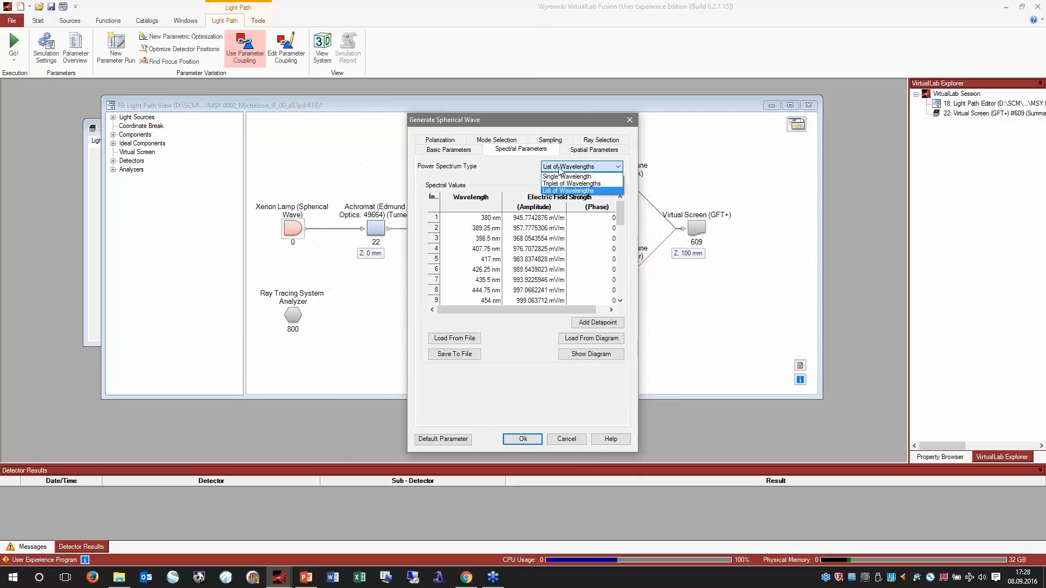
left_click(514, 142)
left_click(572, 176)
left_click(546, 207)
left_click(514, 438)
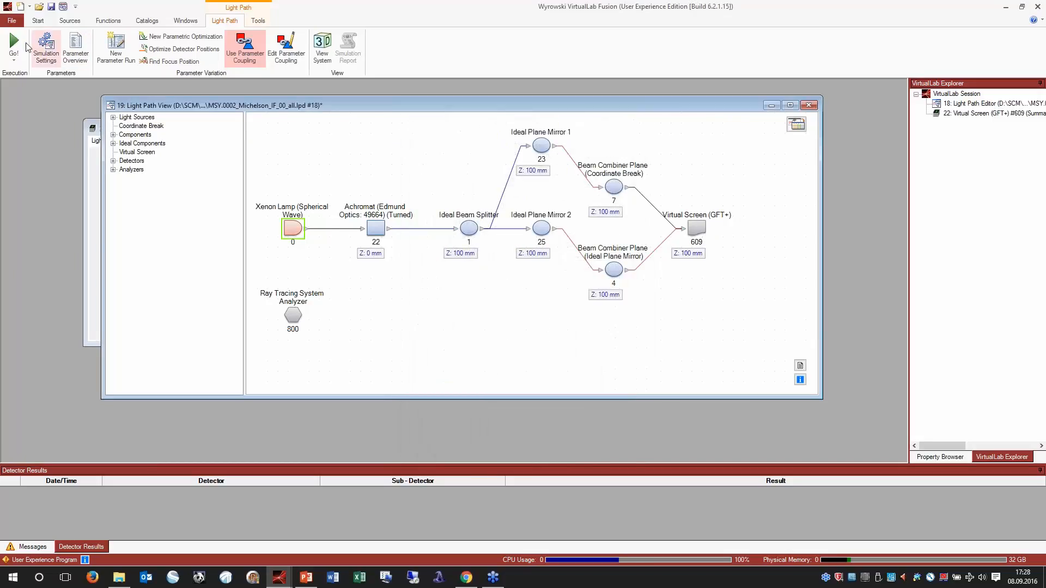
left_click(15, 44)
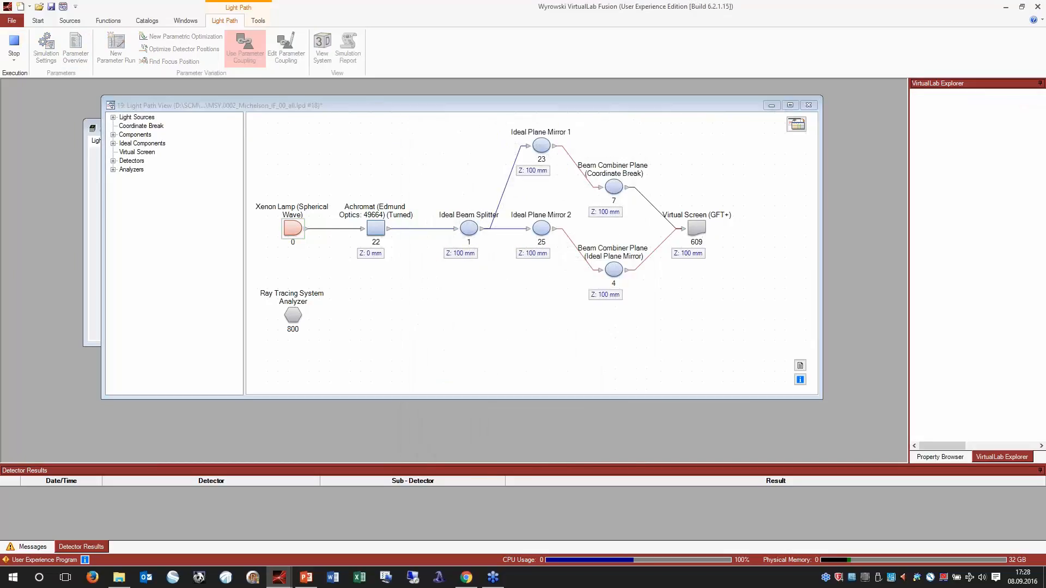
Show the single-wavelength result in Light View and arrange it beside the multi-wavelength result for comparison
left_click_drag(172, 122, 510, 122)
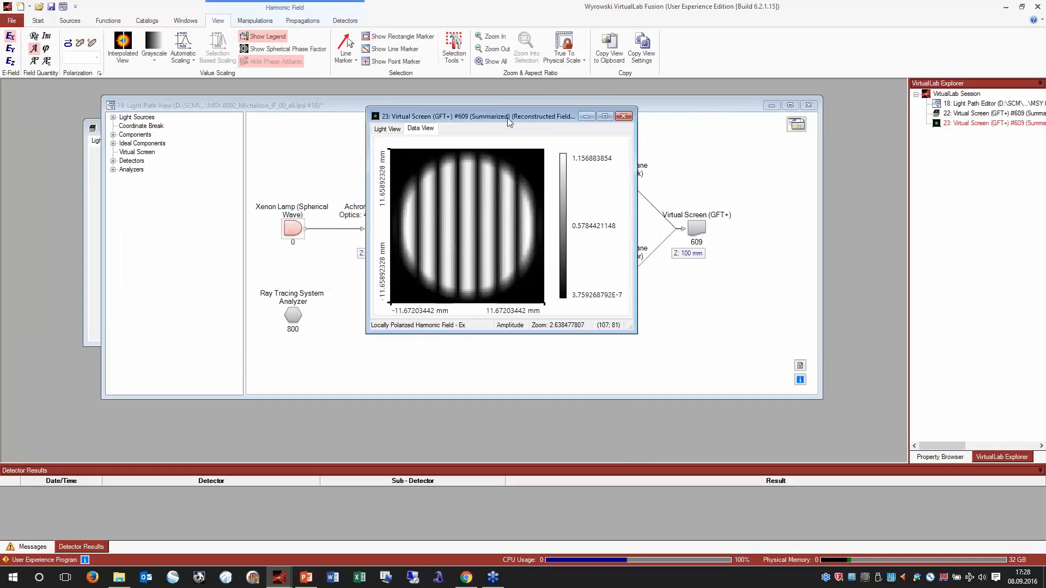
left_click(96, 128)
left_click_drag(172, 129, 152, 114)
left_click(392, 129)
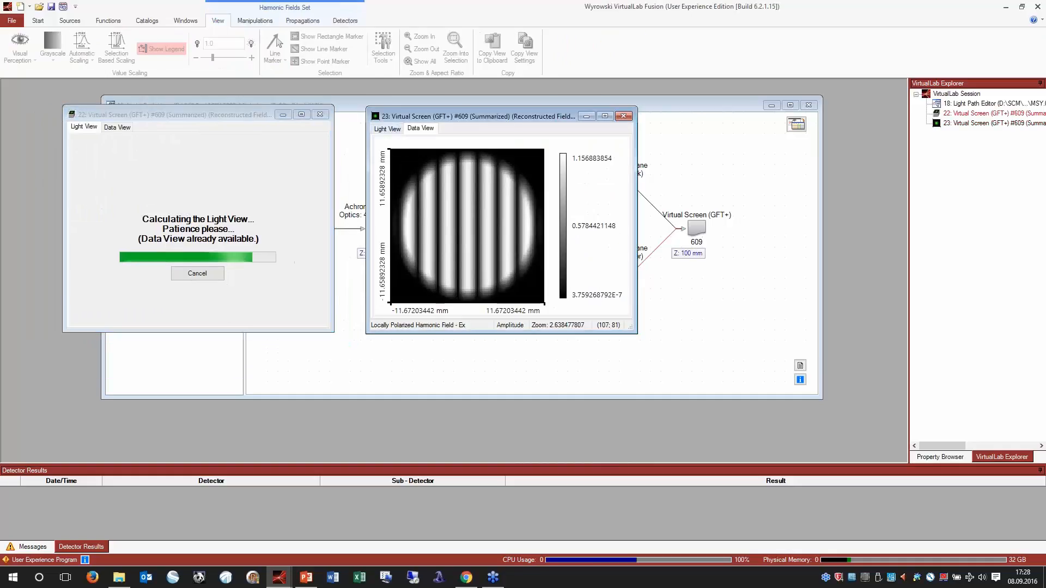
left_click(496, 268)
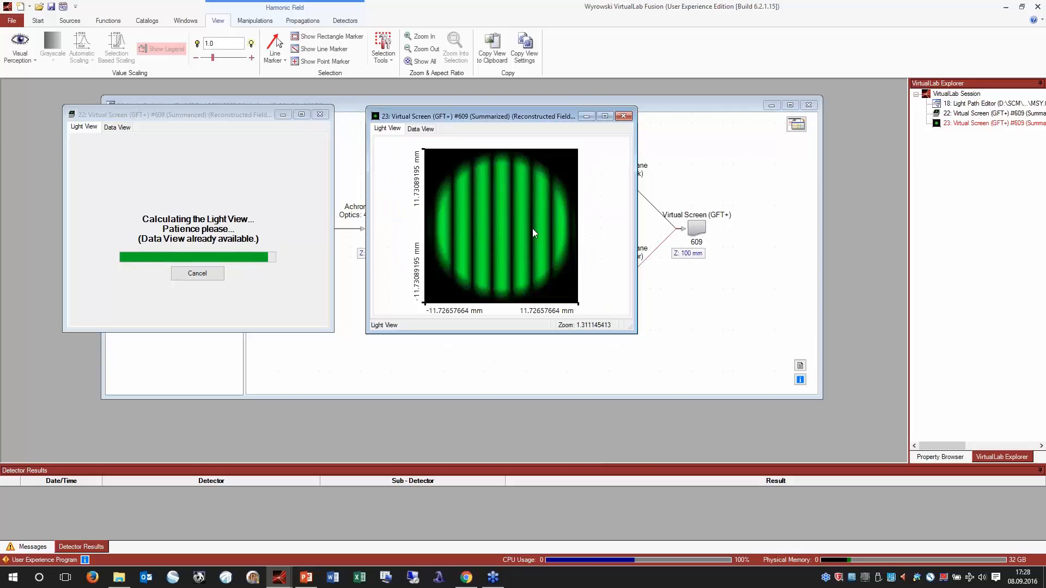
left_click_drag(172, 117, 203, 96)
left_click_drag(479, 116, 493, 95)
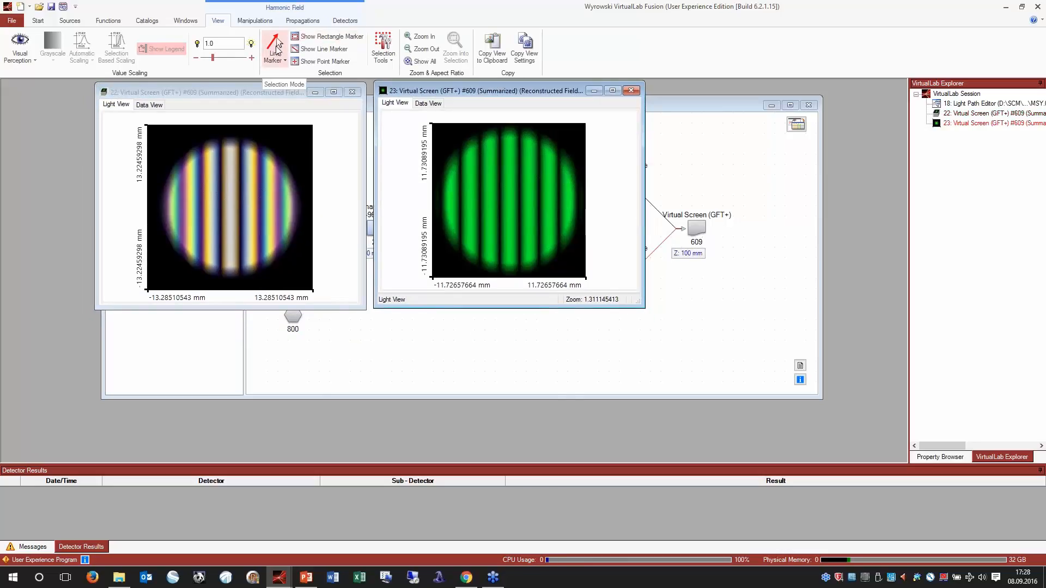
Draw a roughly horizontal line marker about 22 mm long across each interference pattern and enlarge both profile diagrams
left_click_drag(164, 207, 298, 205)
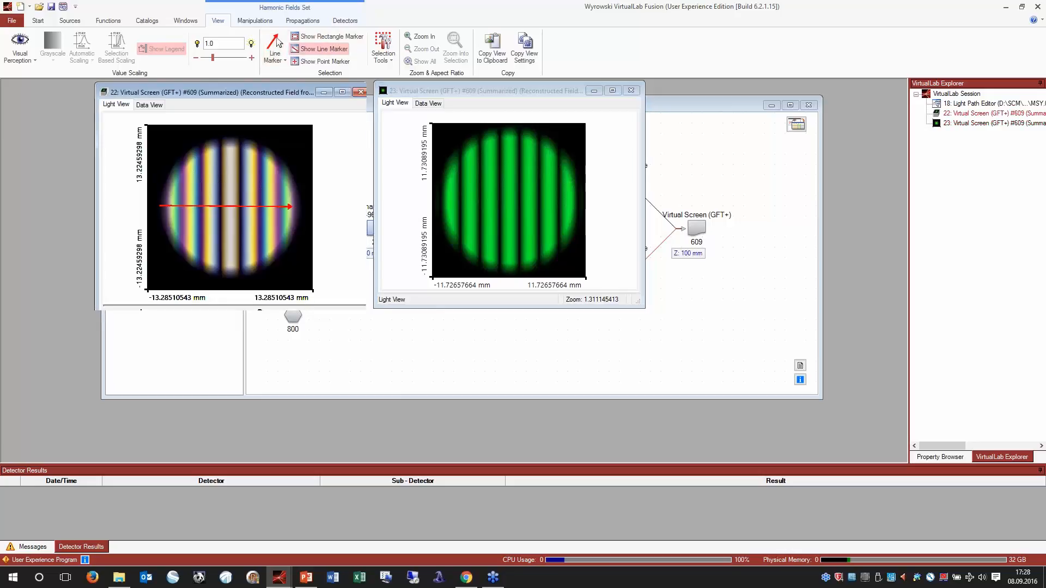
left_click_drag(441, 204, 586, 202)
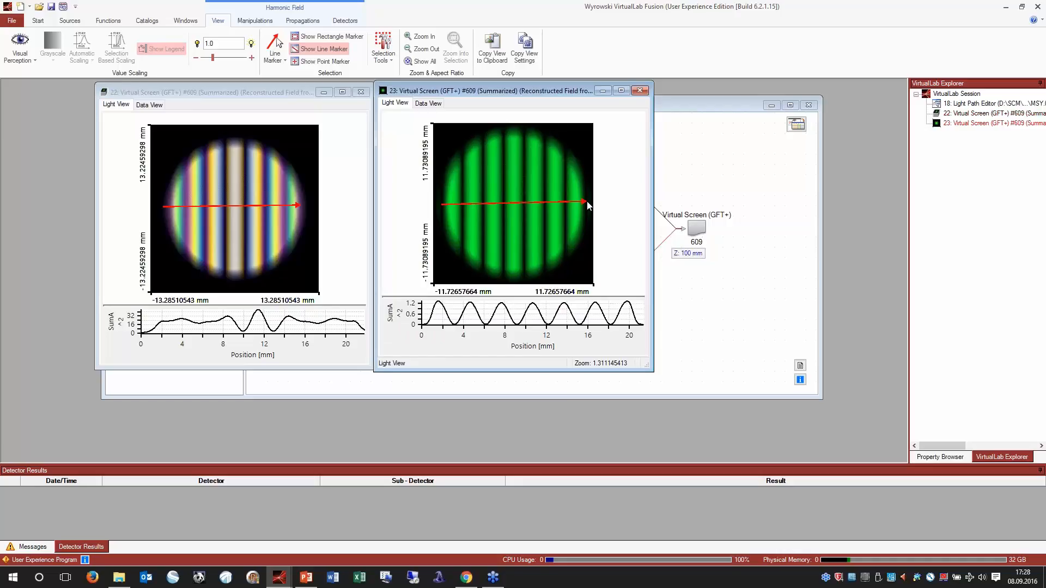
left_click_drag(283, 370, 285, 416)
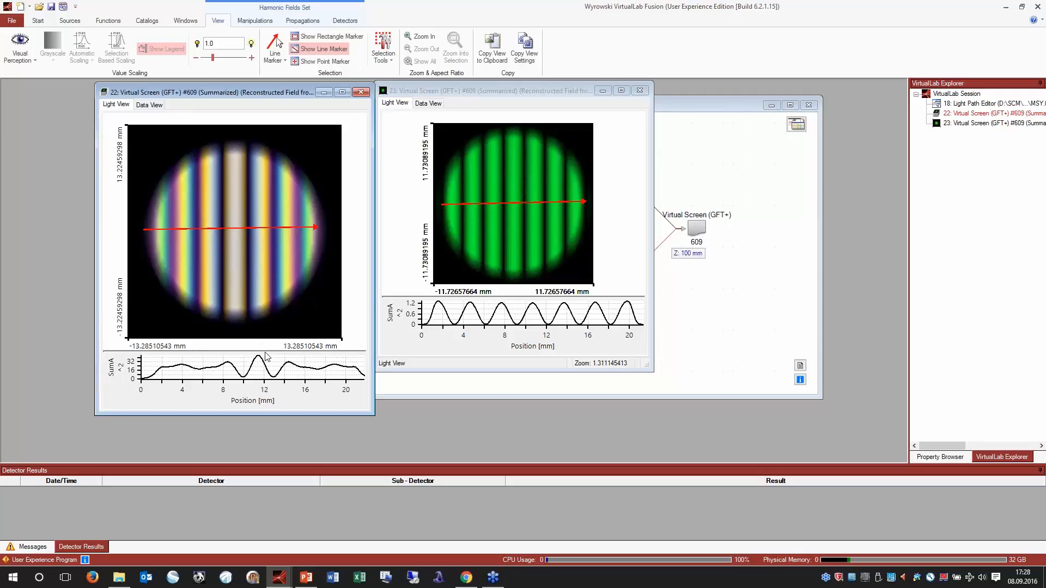
left_click_drag(261, 352, 261, 309)
left_click_drag(451, 371, 447, 409)
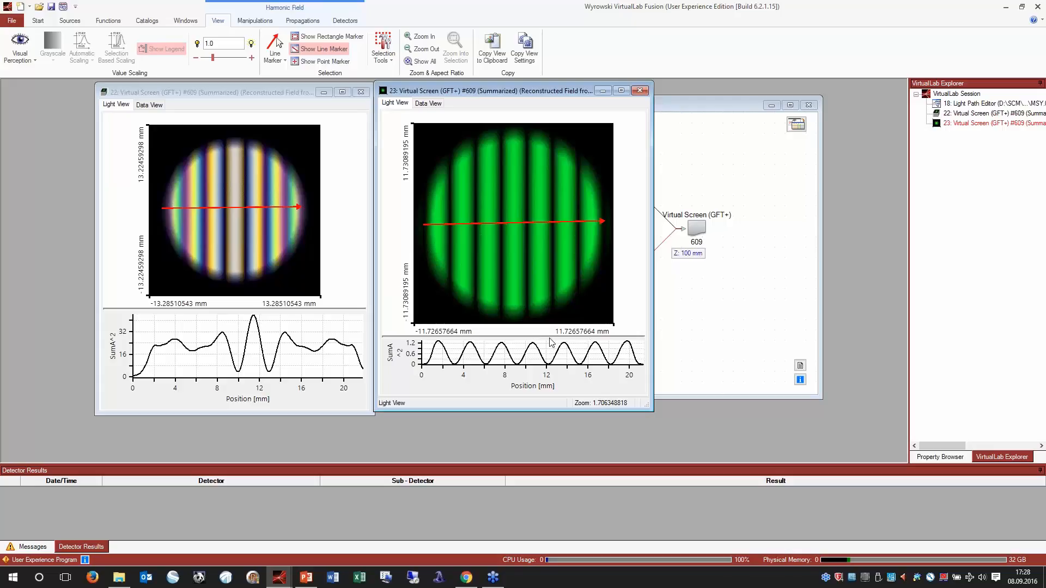
left_click_drag(551, 325, 551, 298)
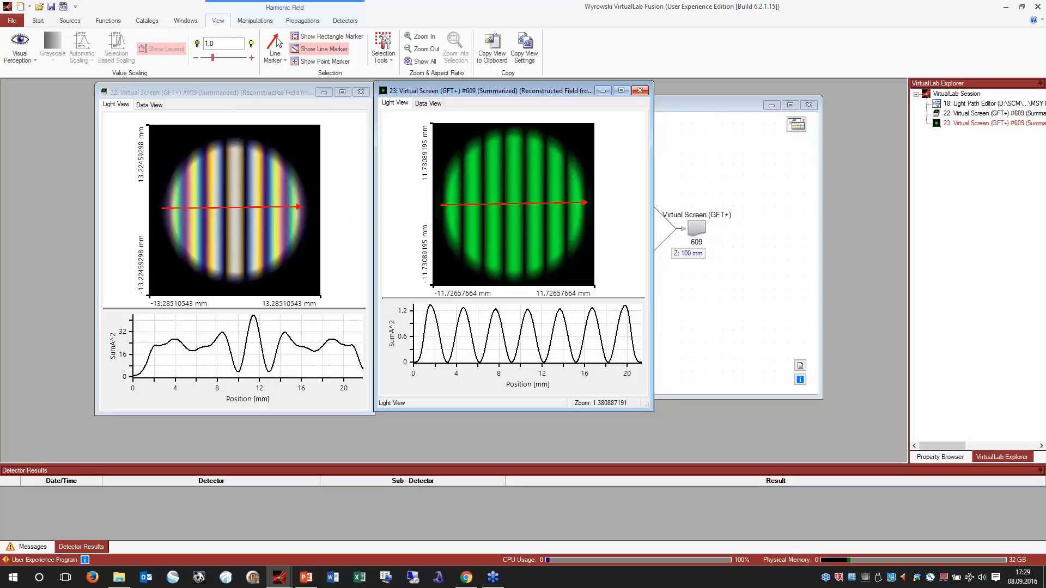
Turn off parameter coupling in the light path and set Ideal Plane Mirror 2's Z distance to 100.006 mm
left_click(728, 173)
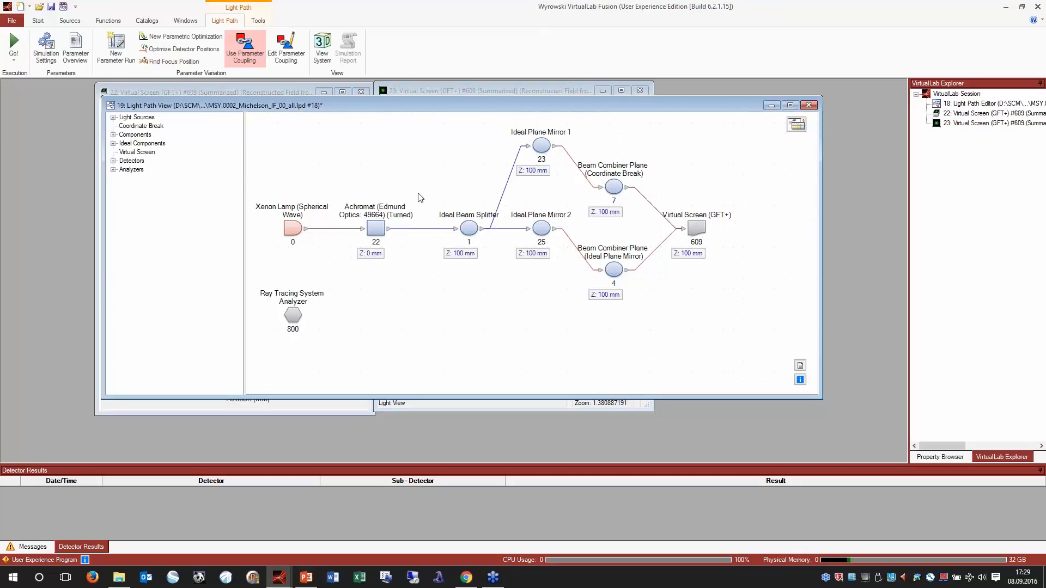
left_click(252, 57)
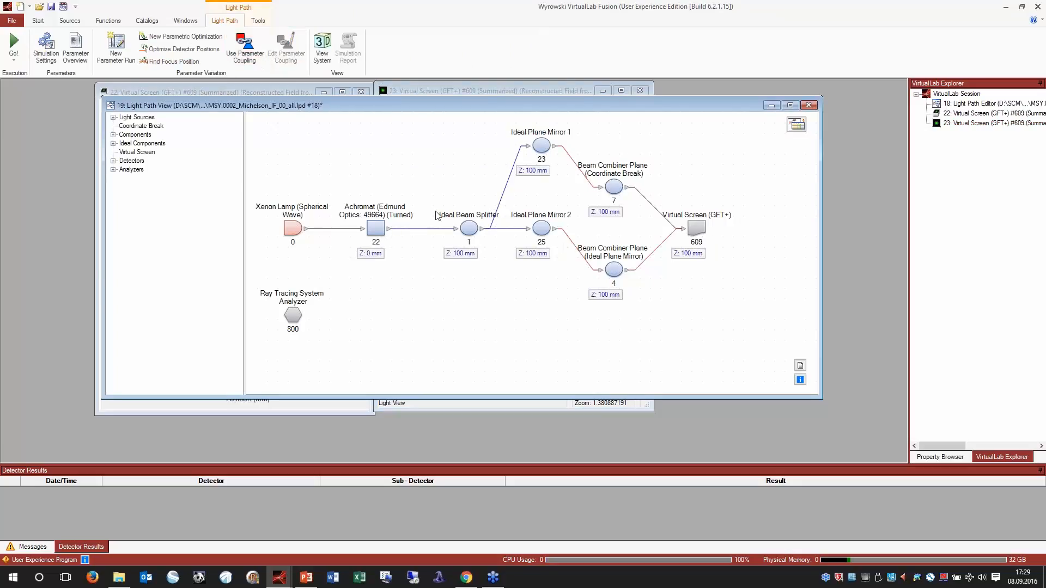
left_click(533, 254)
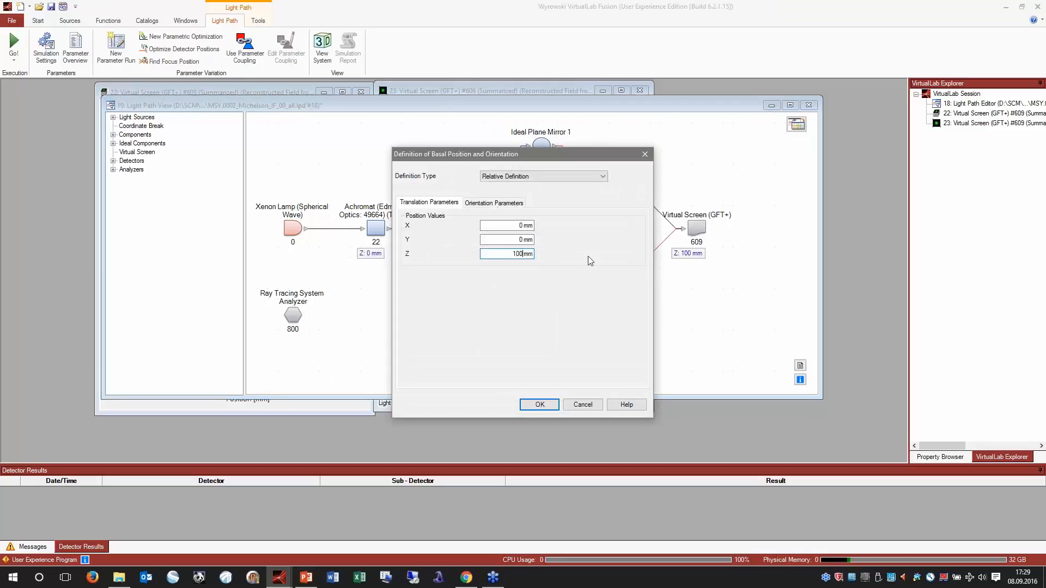
type(".")
key("BackSpace")
type("006")
left_click(539, 405)
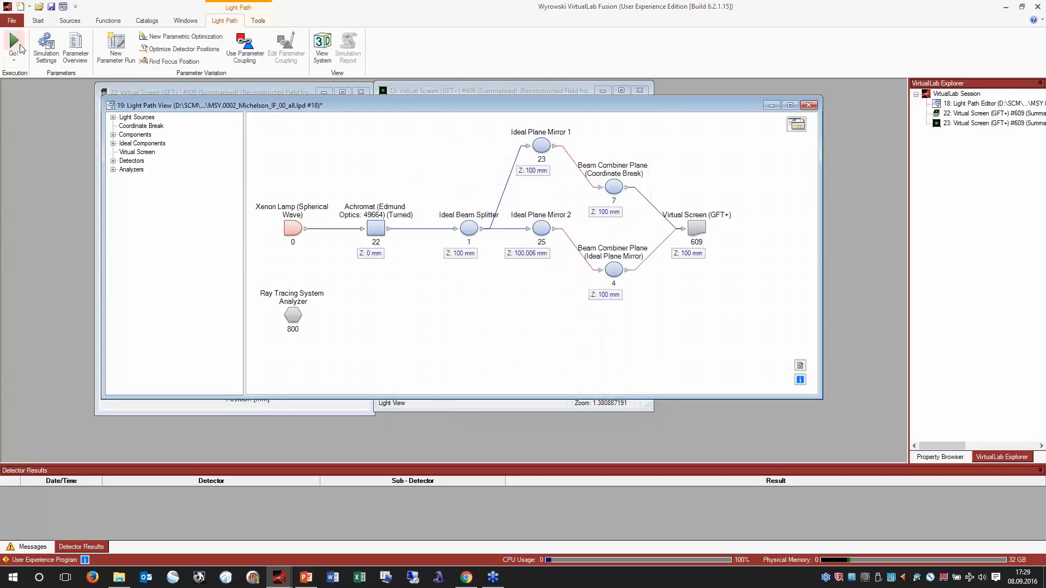
Set the Xenon lamp's mode selection strategy to Full Set of Spectral and Lateral Modes and run the simulation
left_click(294, 232)
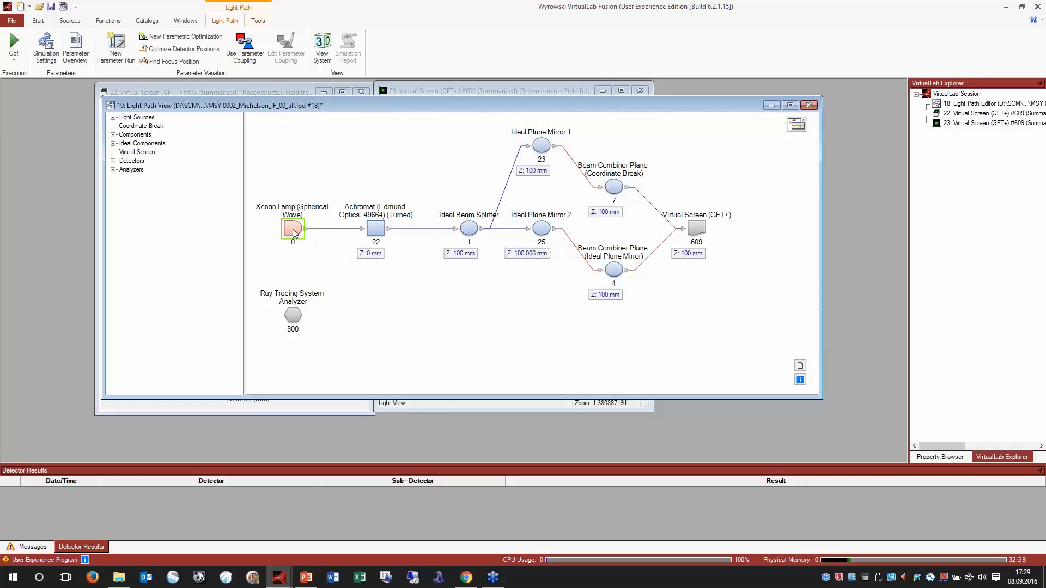
double_click(294, 233)
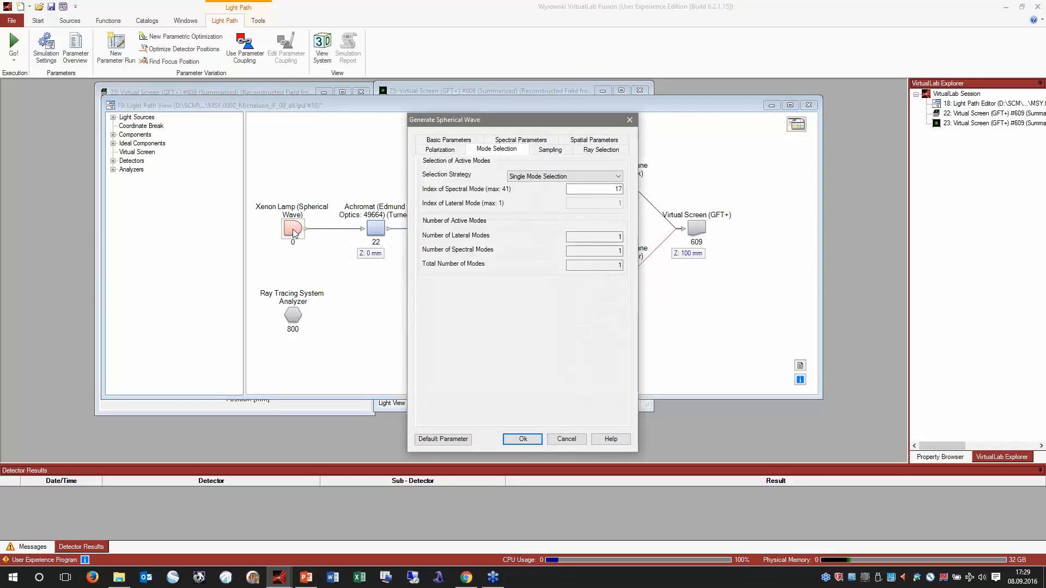
left_click(532, 177)
left_click(537, 187)
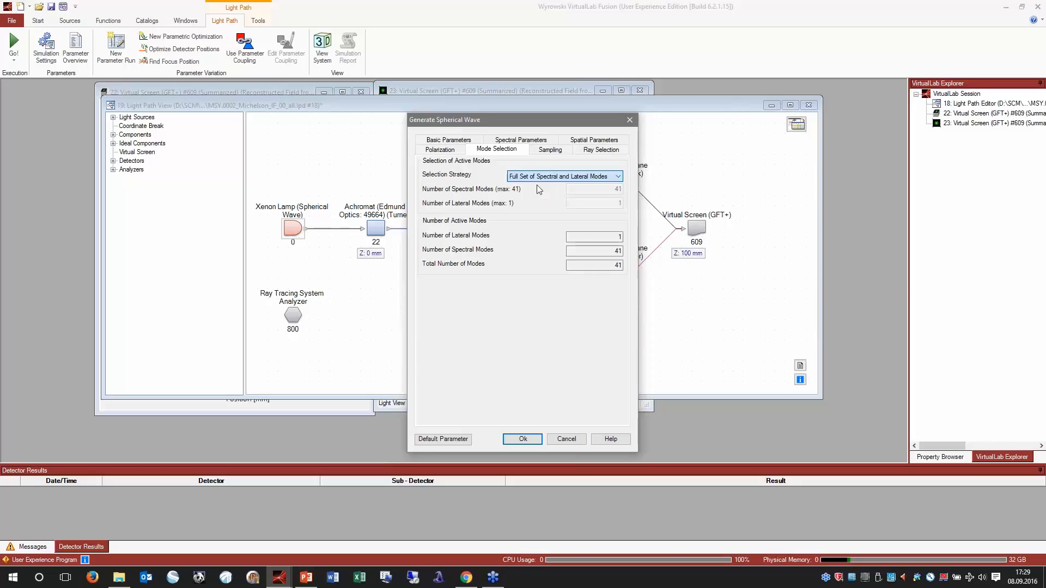
left_click(525, 441)
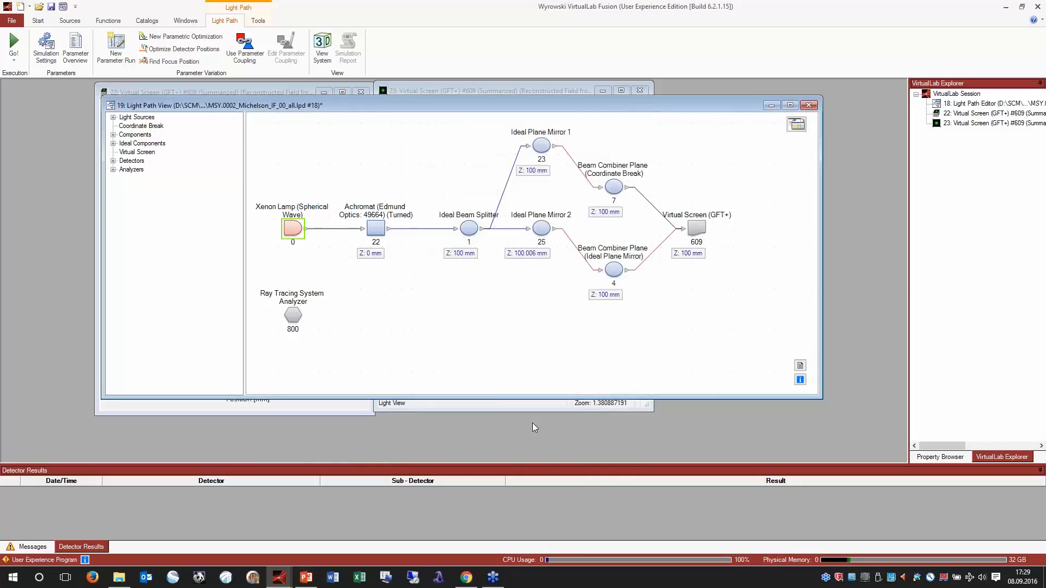
left_click(26, 50)
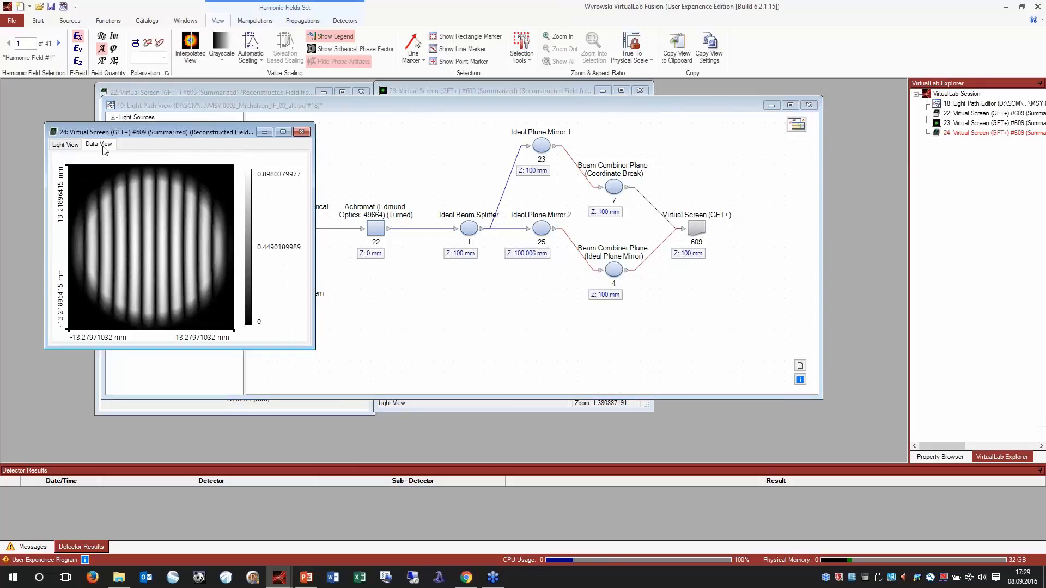
Calculate the Light View of the new virtual screen result and arrange it beside the earlier multi-wavelength result
left_click(66, 145)
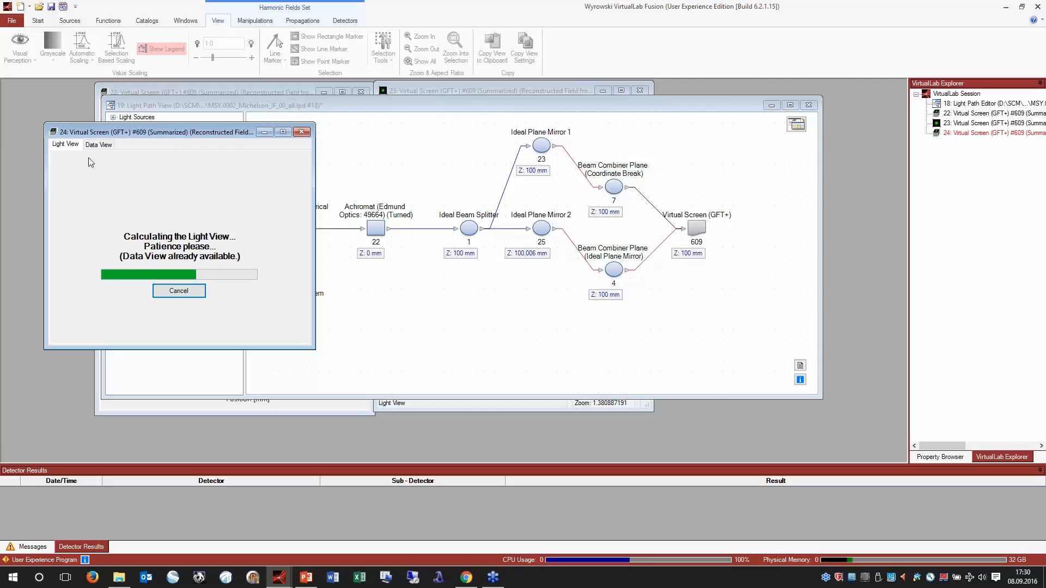
left_click_drag(165, 133, 470, 143)
left_click(271, 90)
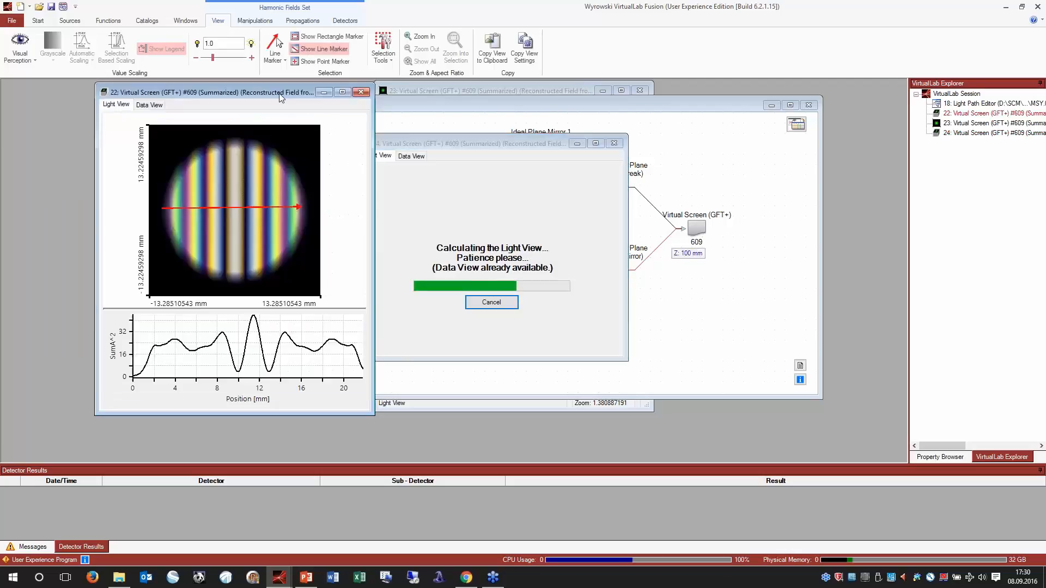
left_click_drag(281, 97, 194, 102)
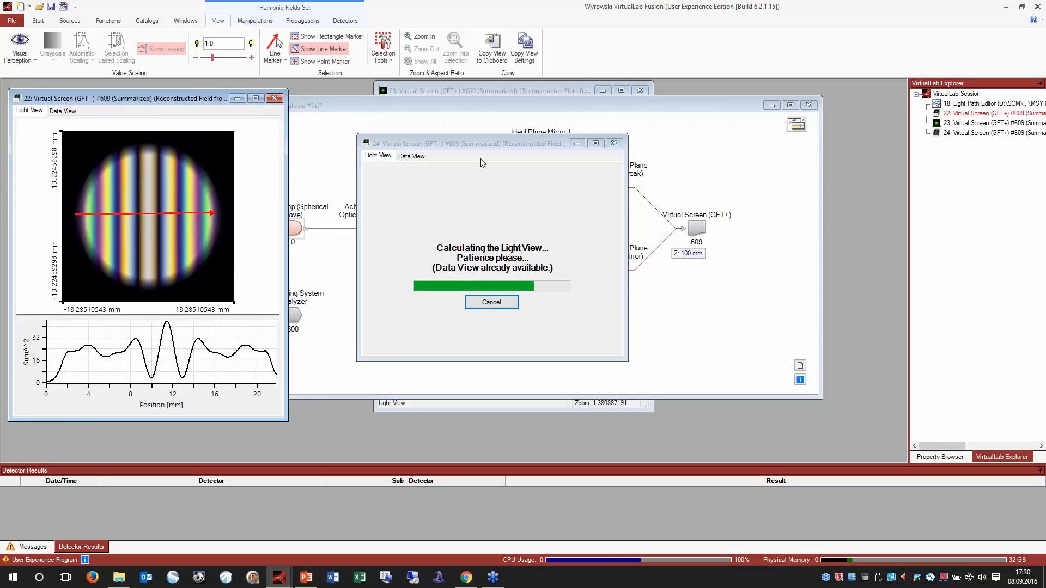
left_click_drag(476, 145, 411, 101)
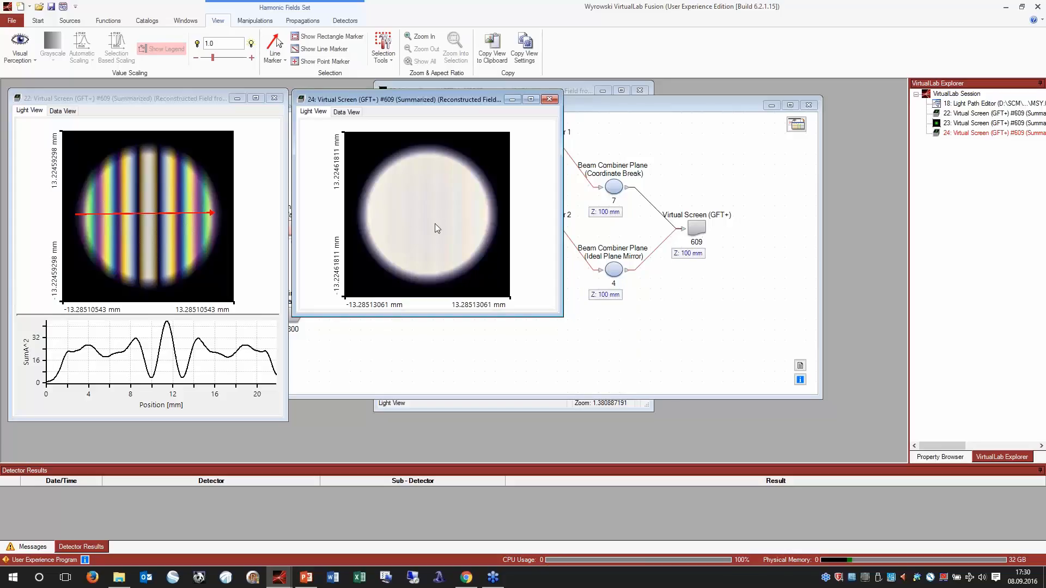
Draw a horizontal line marker about 23 mm long across the shifted-mirror pattern and enlarge its result window
left_click(275, 47)
left_click_drag(354, 213, 492, 217)
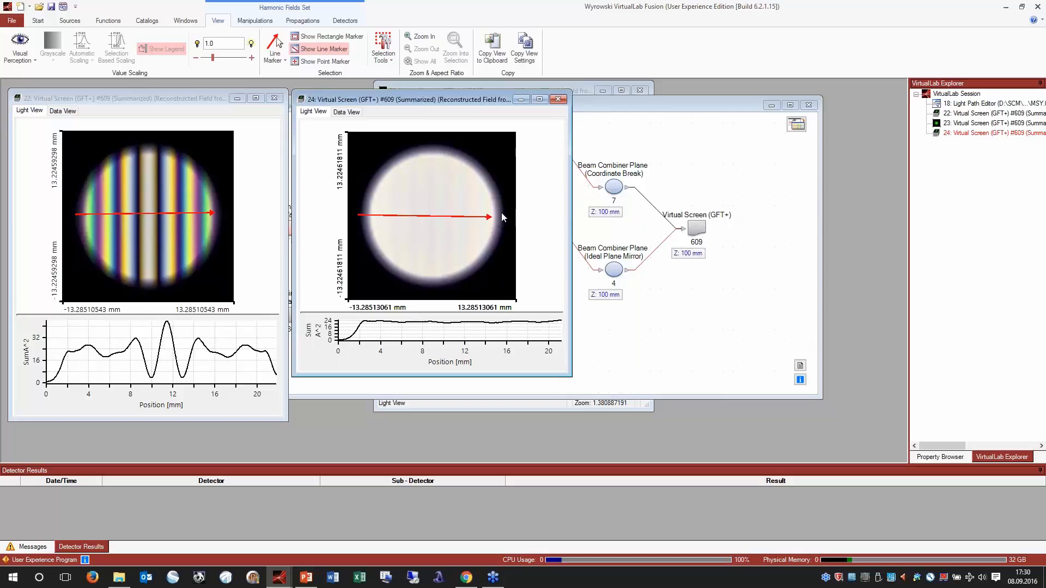
left_click_drag(492, 216, 501, 214)
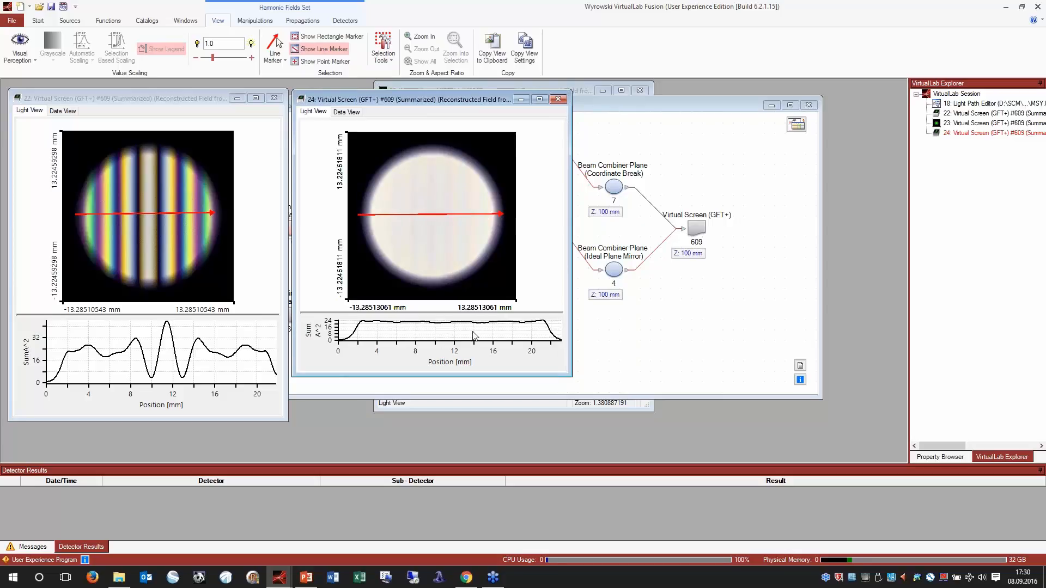
left_click_drag(444, 376, 440, 407)
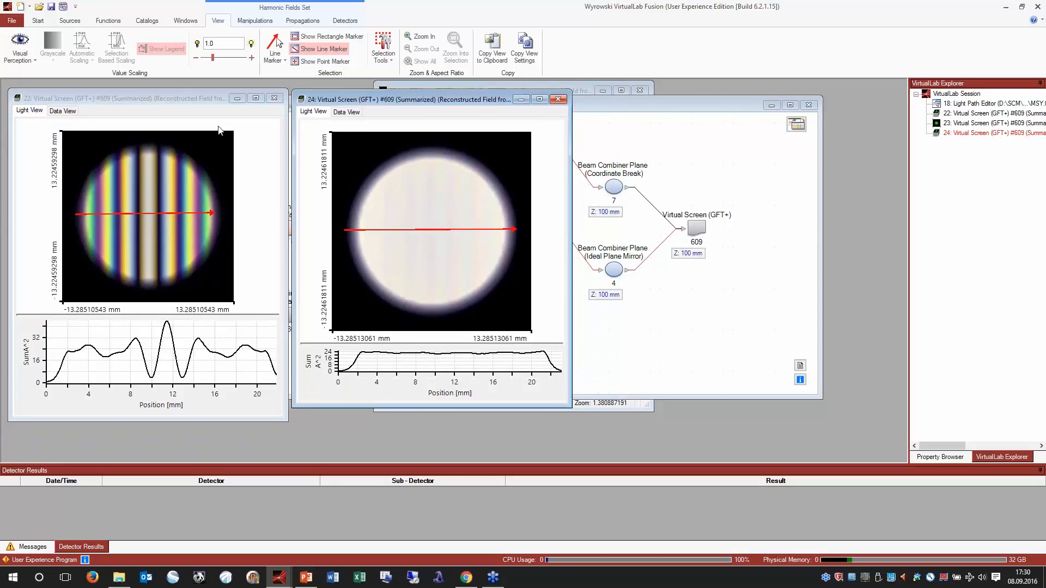
Switch to PowerPoint and present the Topography Scanning Interferometry slide and its results slide, then end the slide show
key("alt+Tab")
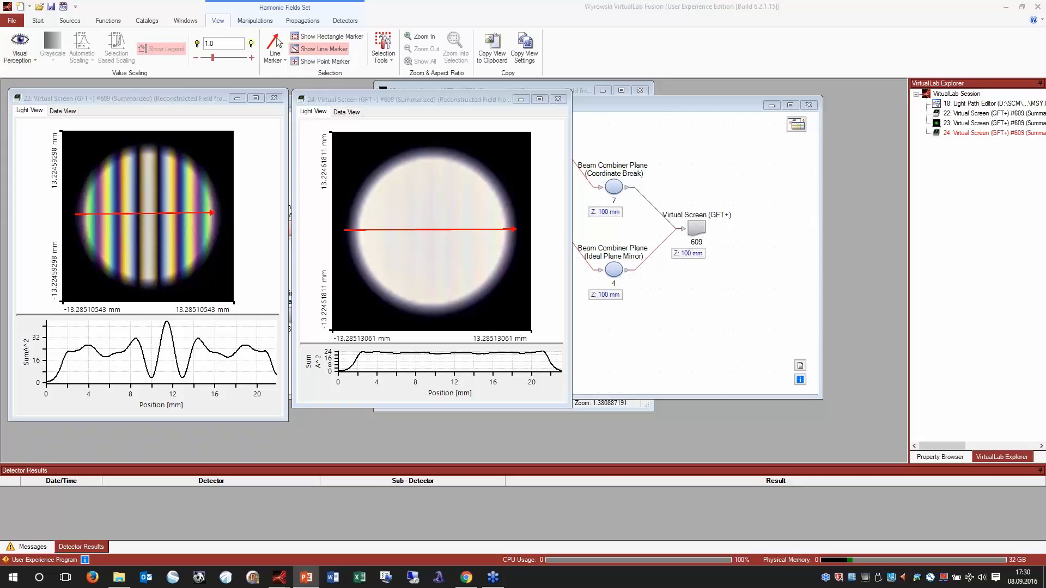
key("shift+F5")
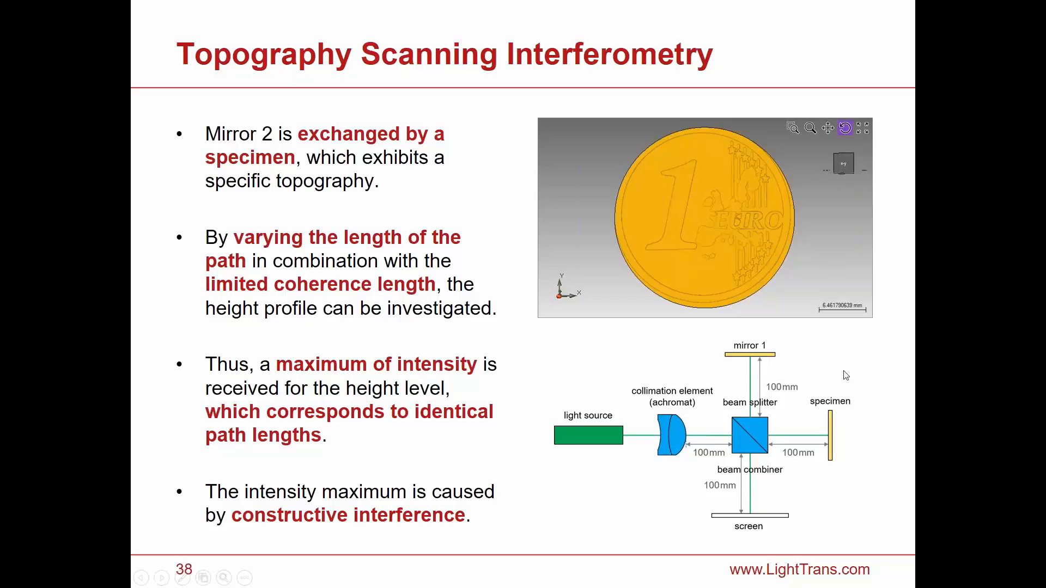
left_click(805, 451)
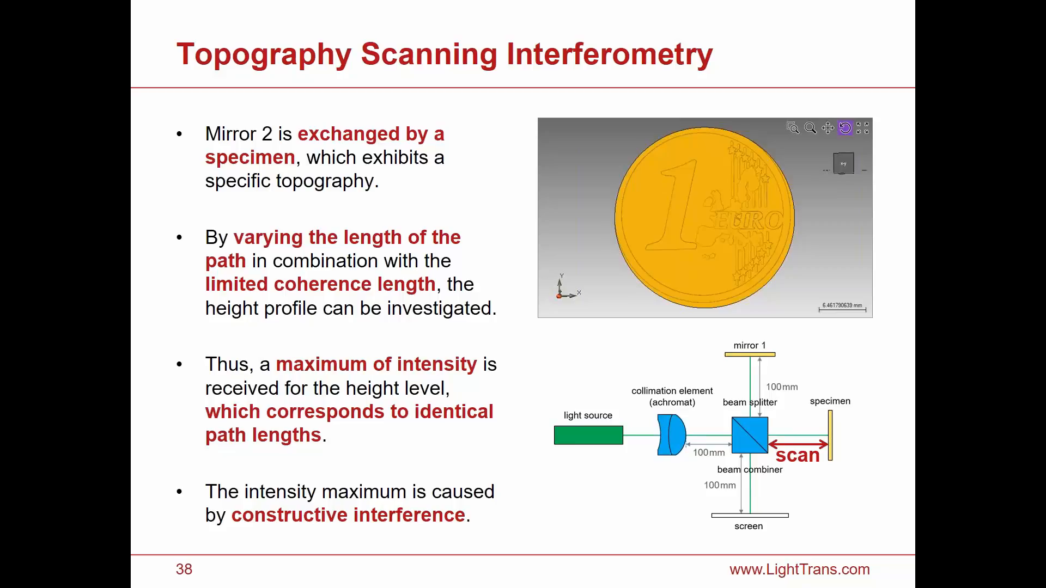
key("Right")
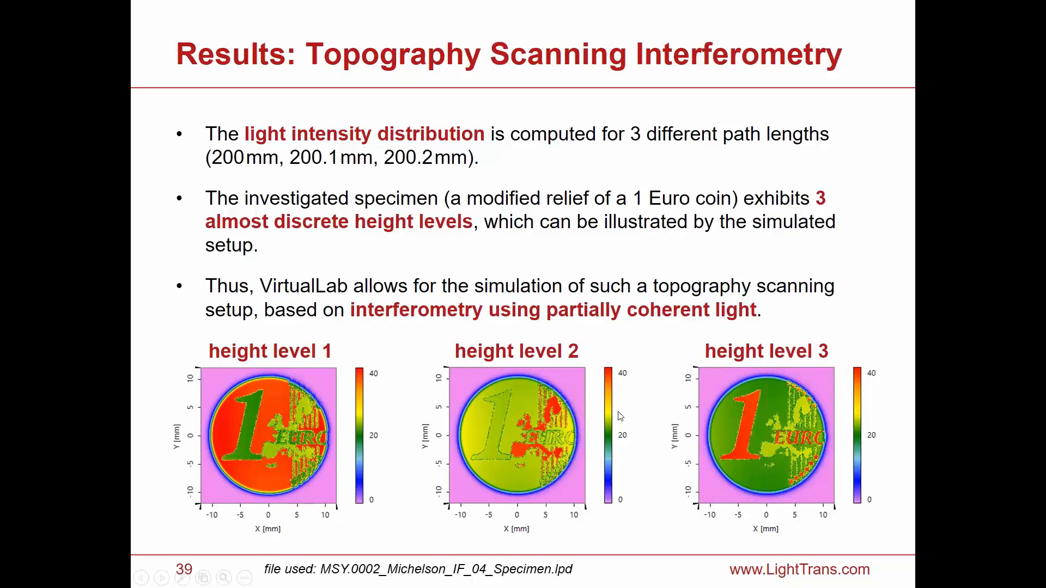
key("Escape")
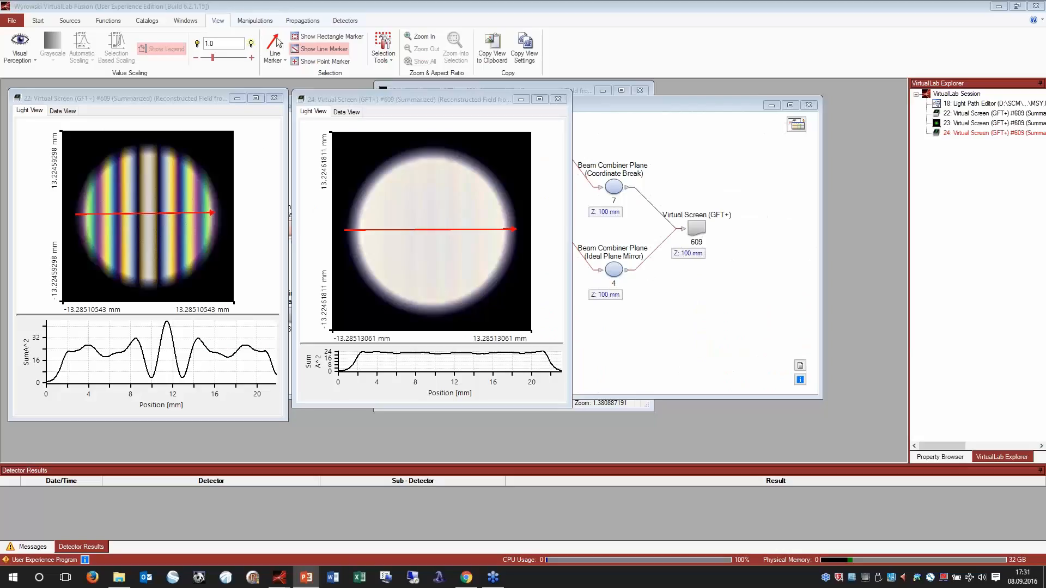
Close the Michelson light path and all result windows, and open MSY.0002_Michelson_IF_04_Specimen.lpd in its light path view
left_click(274, 98)
left_click(558, 100)
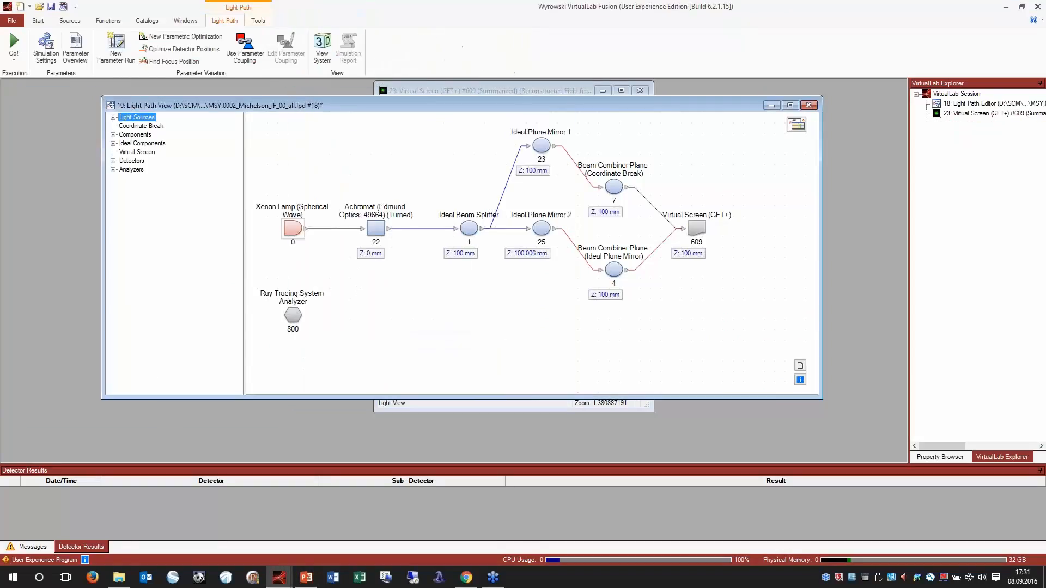
left_click(808, 105)
left_click(564, 327)
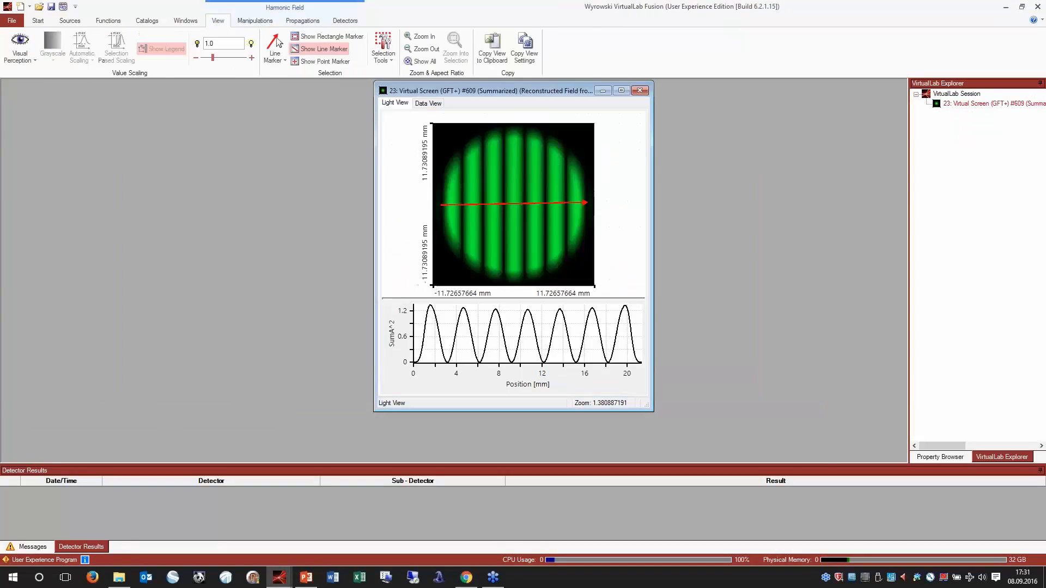
left_click(639, 90)
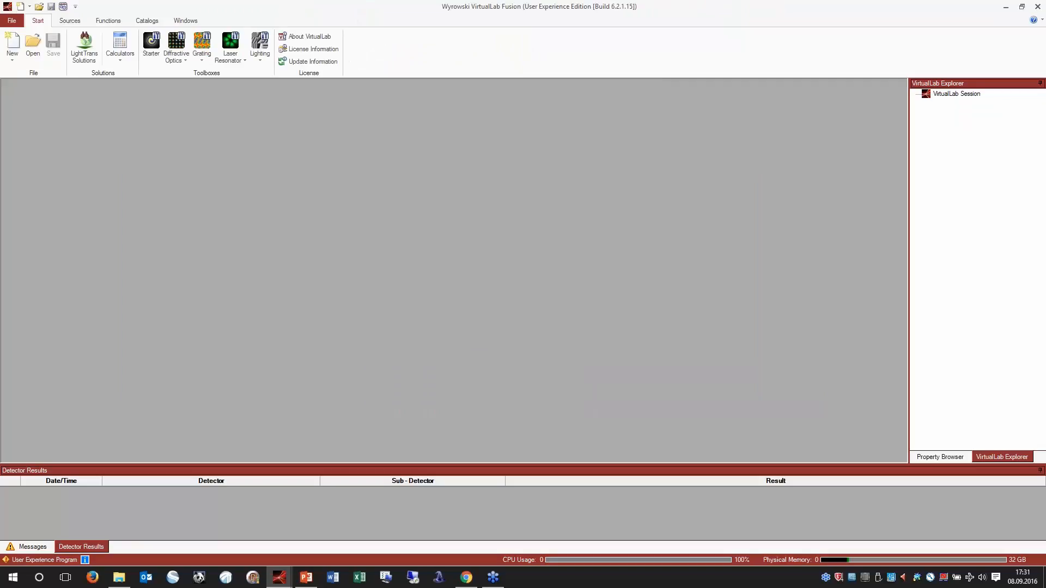
left_click(119, 577)
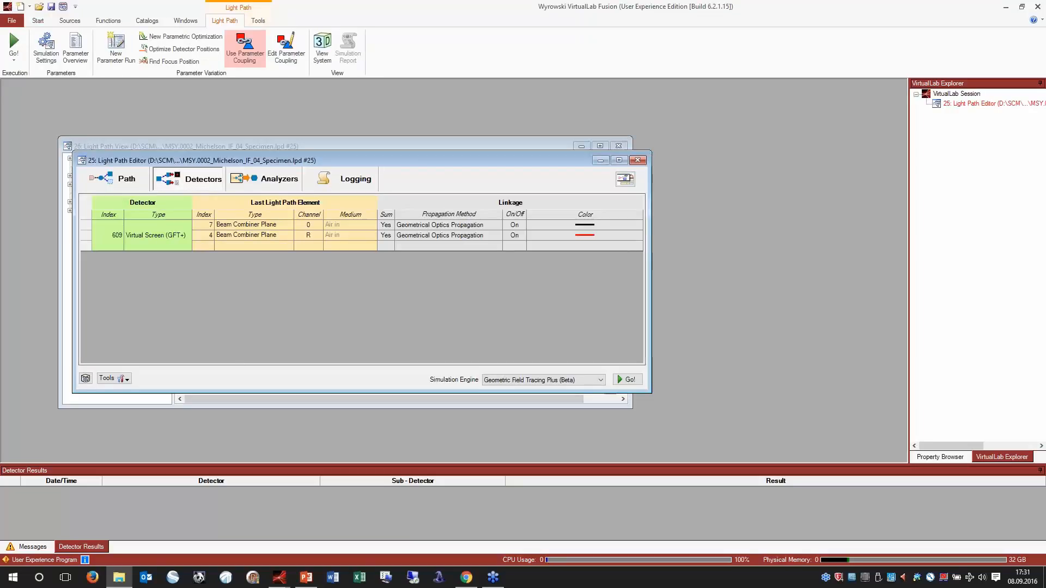
left_click_drag(308, 143, 308, 122)
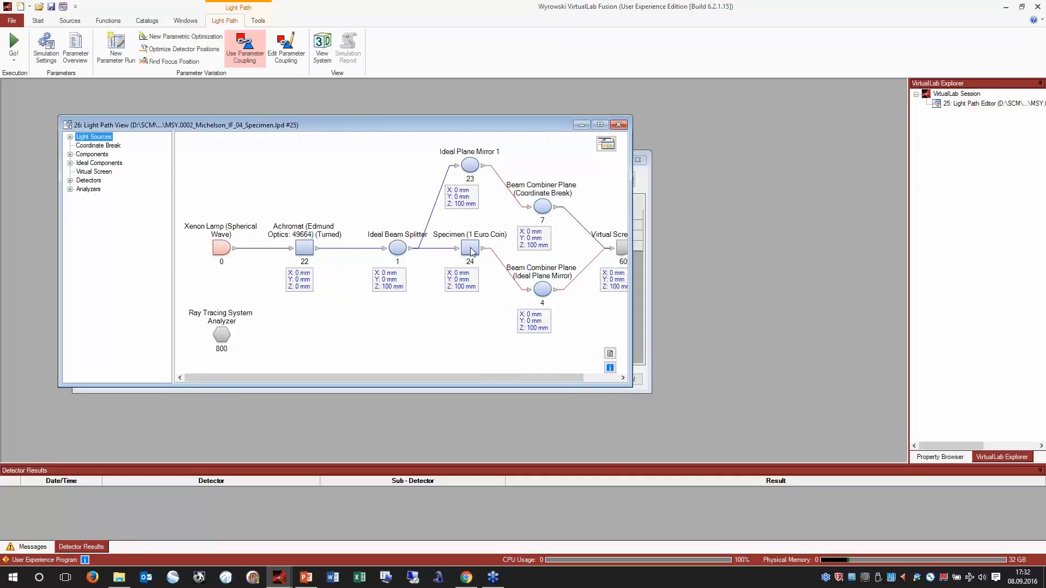
Set the interpolation method of the 1 Euro coin specimen's sampled first interface to Linear and show its height profile
left_click(471, 251)
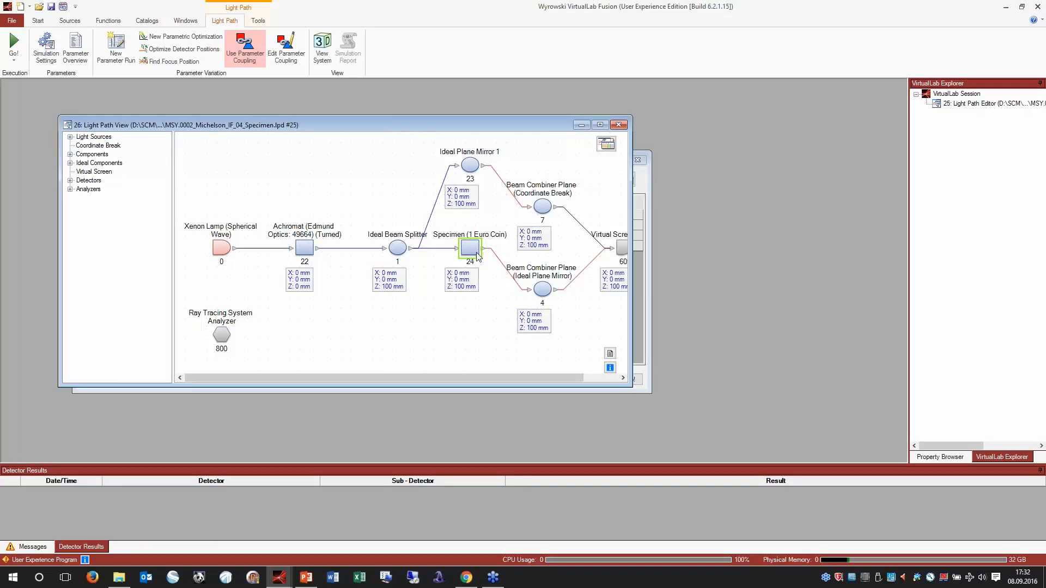
double_click(478, 256)
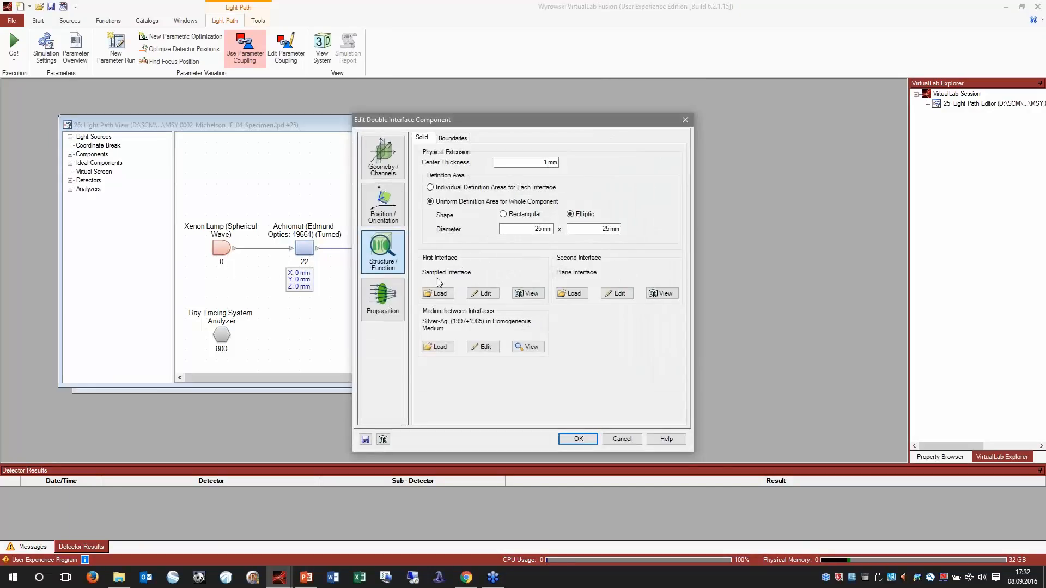
left_click(480, 294)
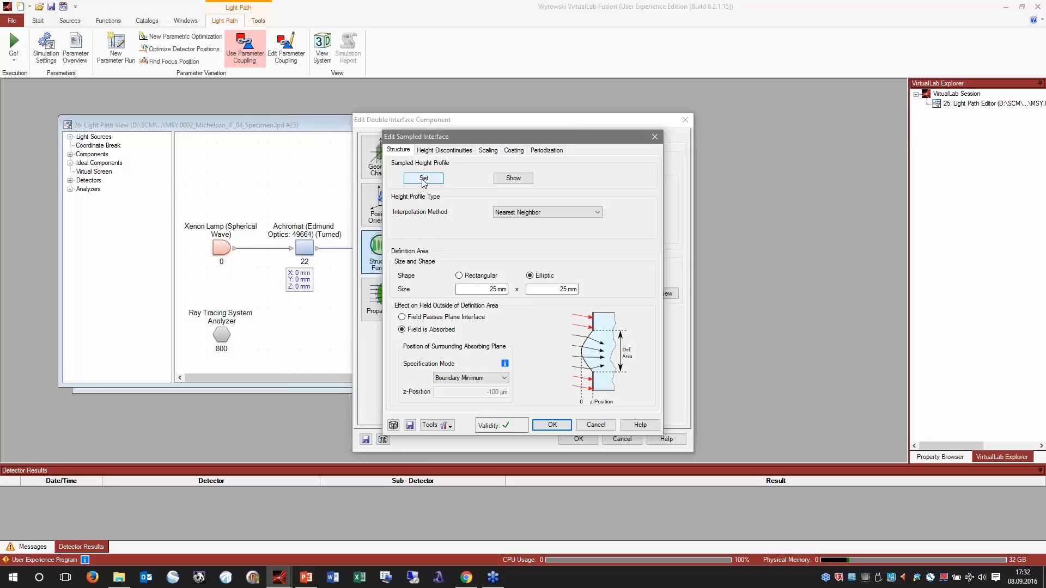
left_click(515, 213)
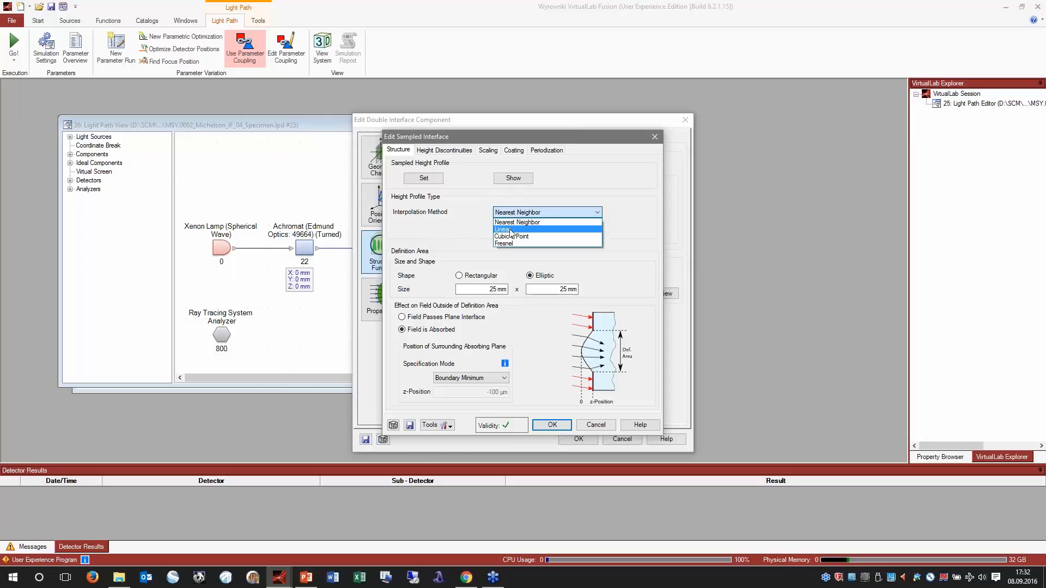
left_click(511, 230)
left_click(521, 179)
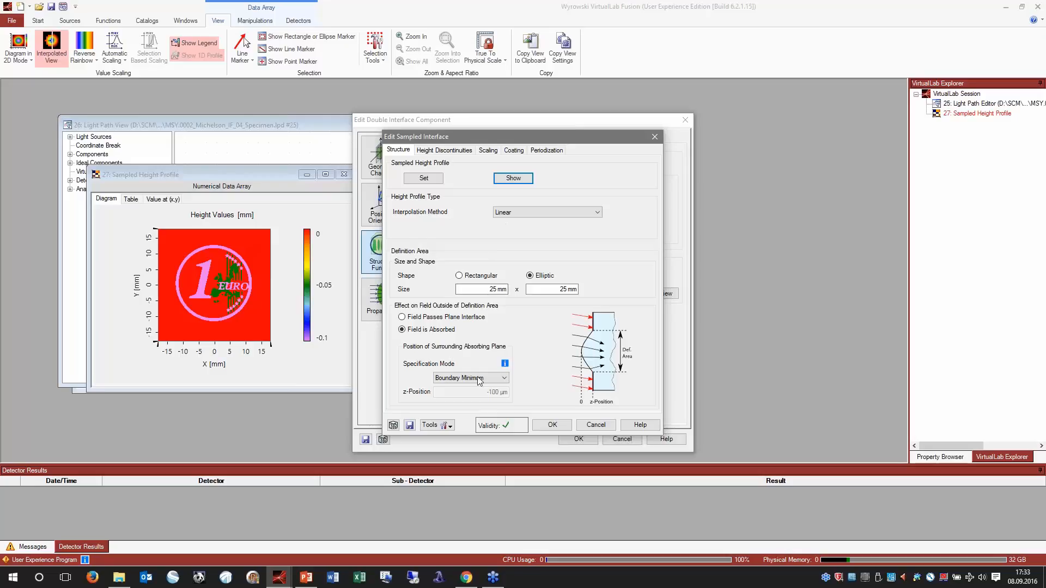
Open the 3D preview of the coin's sampled interface, rotate it slightly and apply an accuracy factor for interface sampling
left_click(396, 423)
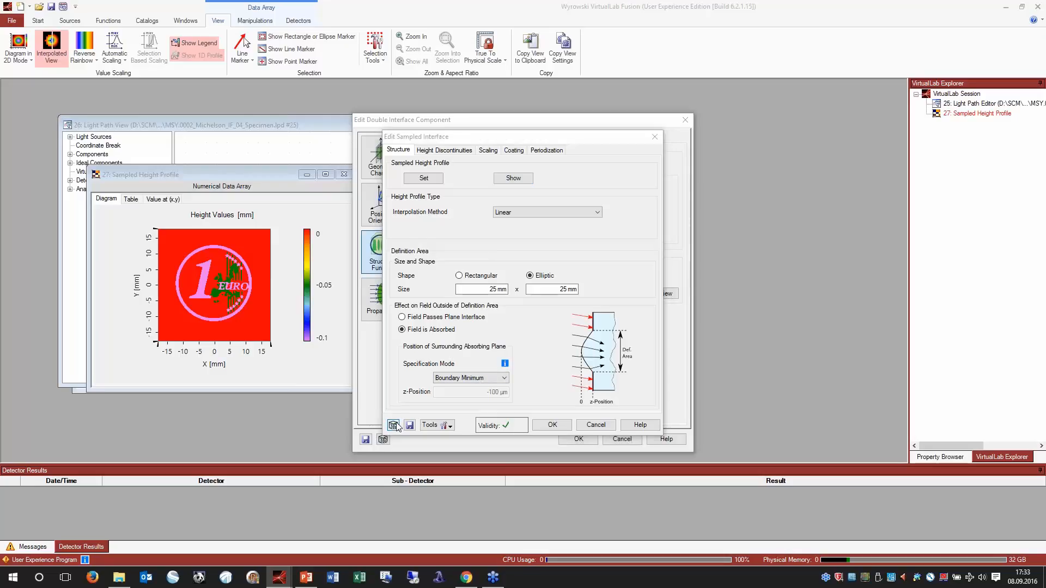
mouse_move(550, 269)
left_mouse_down()
mouse_move(474, 266)
mouse_move(571, 261)
mouse_move(545, 275)
mouse_move(561, 294)
mouse_move(560, 275)
left_mouse_up()
right_click(560, 274)
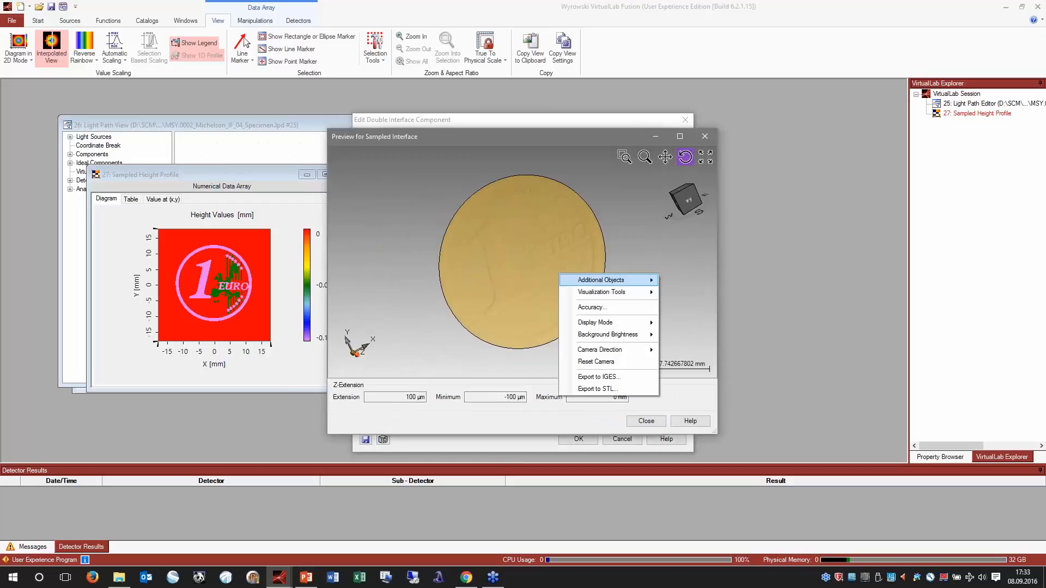
left_click(594, 307)
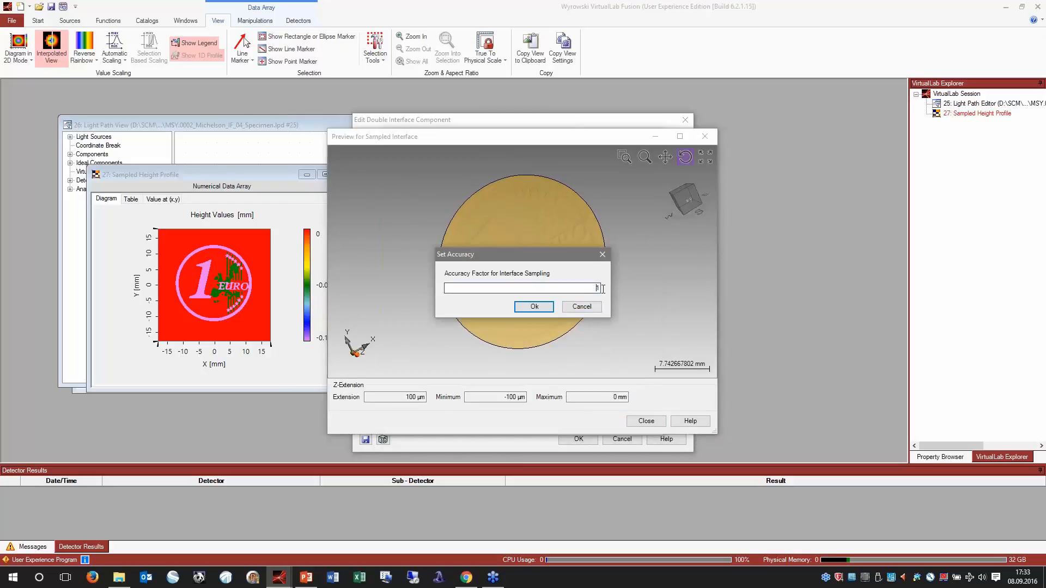
left_click(534, 307)
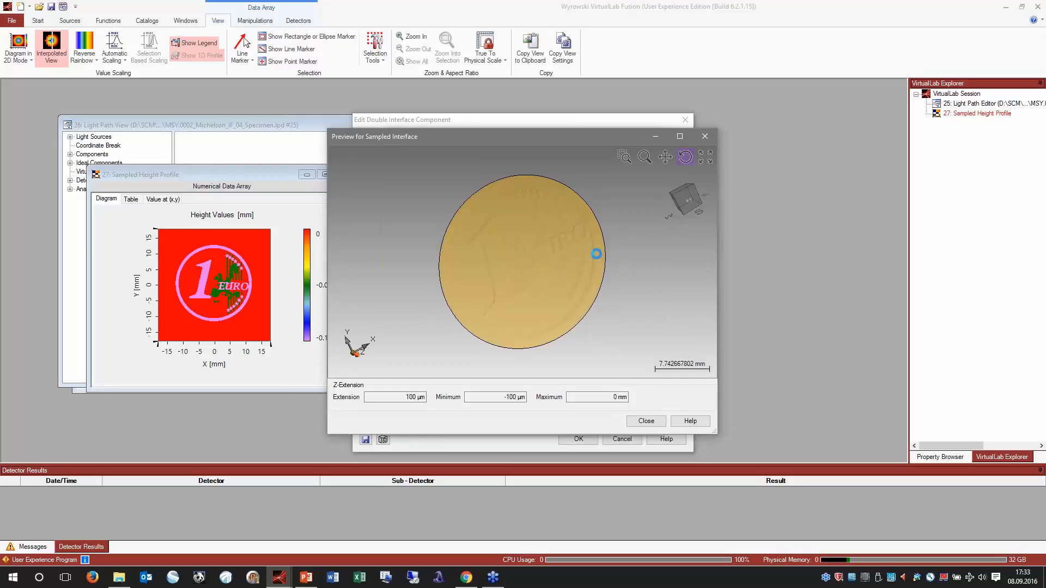
Rotate the coin's 3D preview and change its display mode so the relief can be examined from an angle
mouse_move(598, 256)
left_mouse_down()
mouse_move(609, 268)
mouse_move(546, 303)
left_mouse_up()
left_click_drag(532, 210, 557, 246)
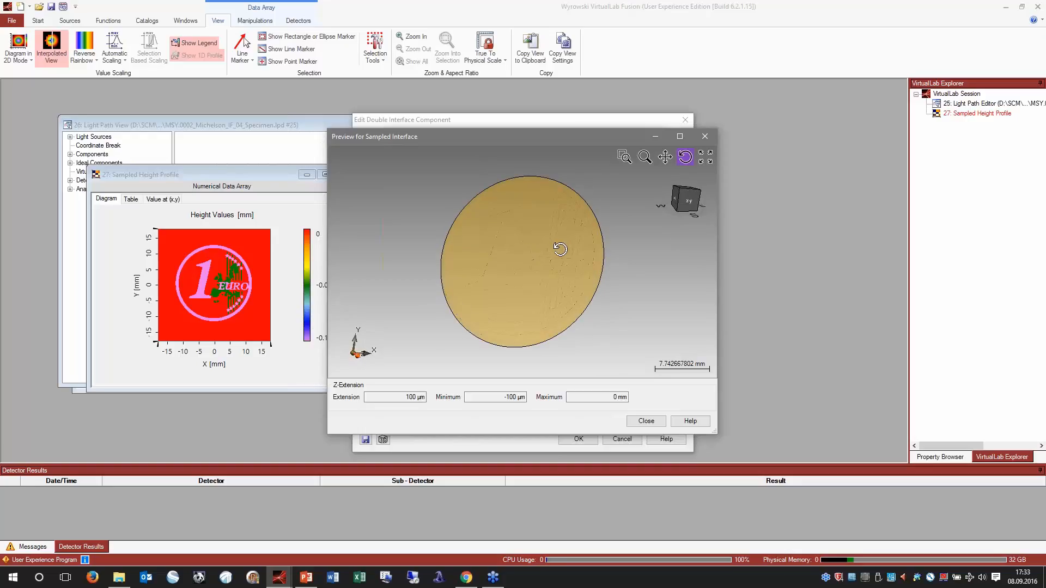
right_click(560, 249)
mouse_move(604, 314)
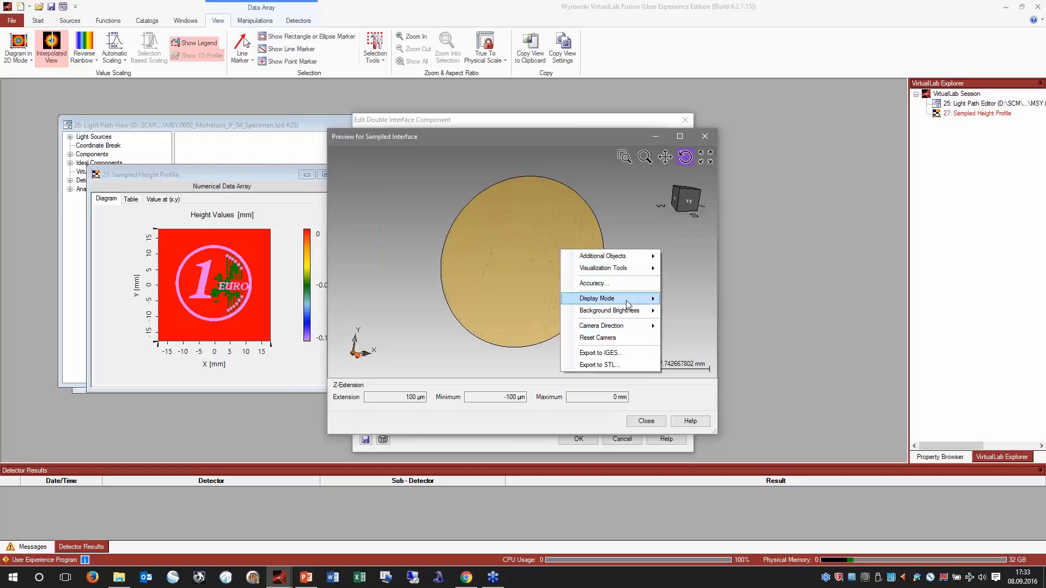
mouse_move(626, 300)
left_click(693, 328)
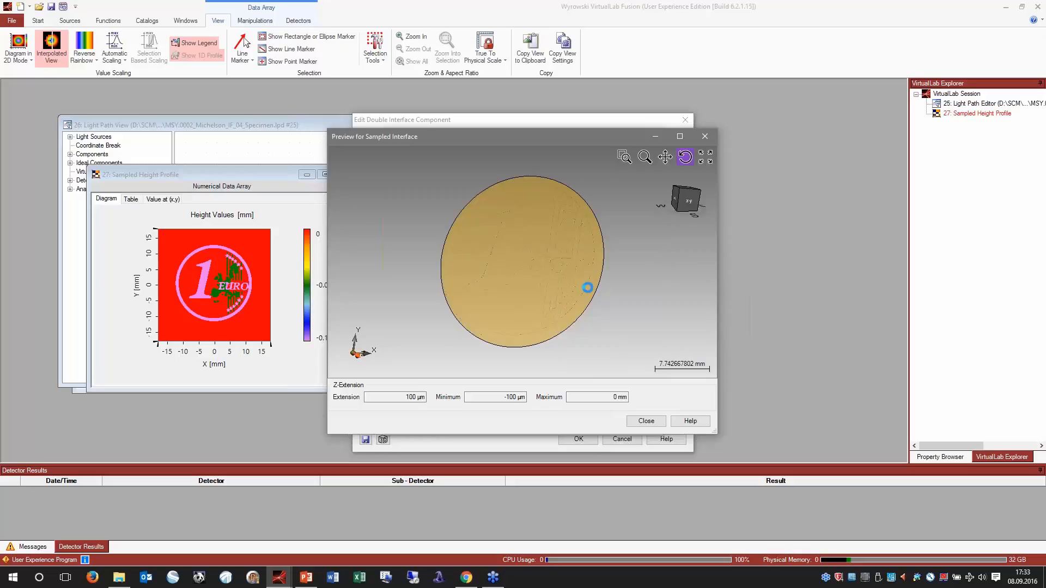
mouse_move(583, 285)
left_mouse_down()
mouse_move(569, 285)
mouse_move(606, 283)
mouse_move(586, 282)
left_mouse_up()
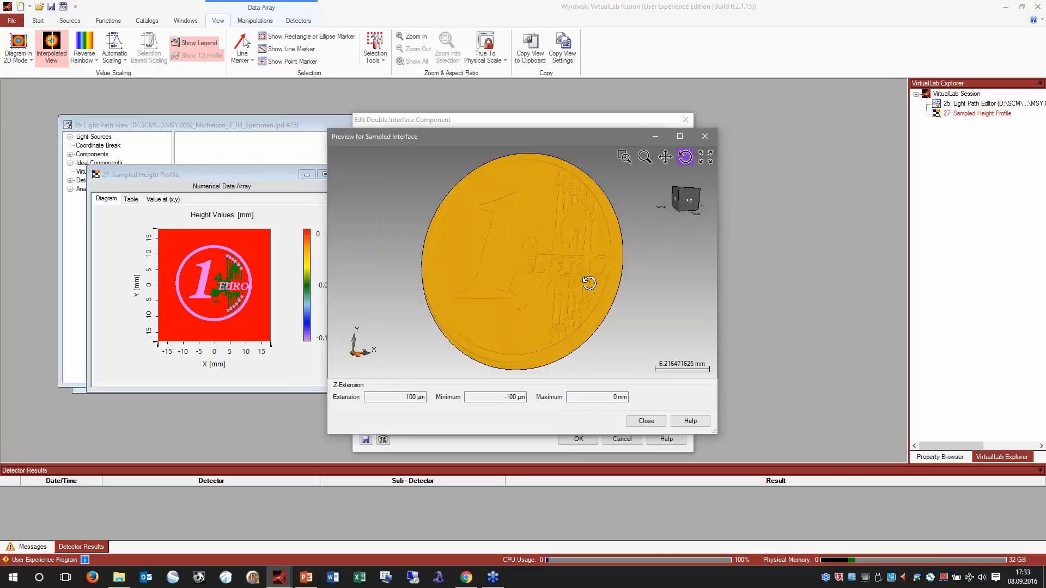
Close the coin preview, accept the interface and specimen settings, and enlarge the light path view after closing the height profile
left_click(647, 421)
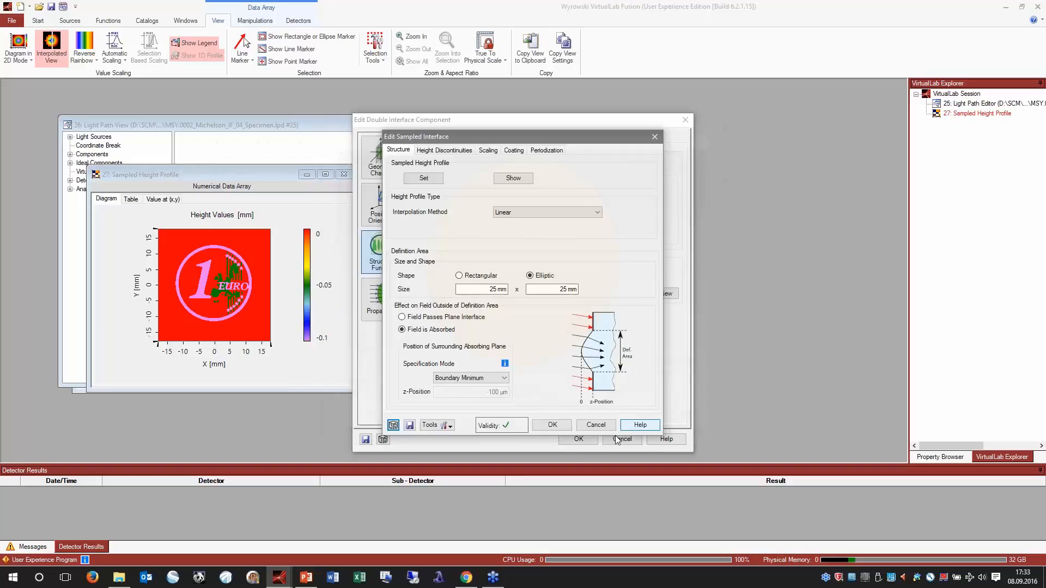
left_click(553, 426)
left_click(579, 439)
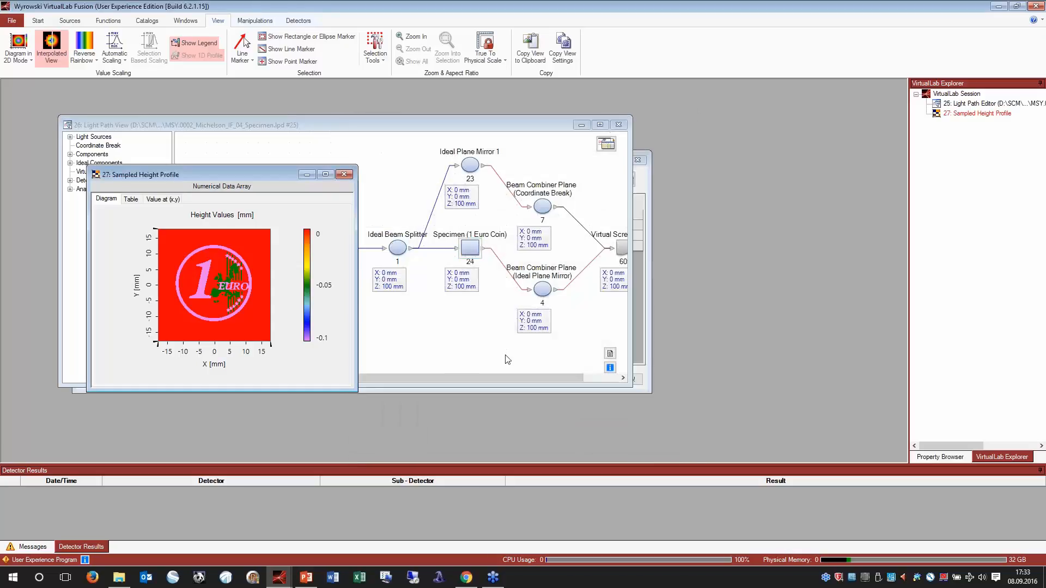
left_click(343, 174)
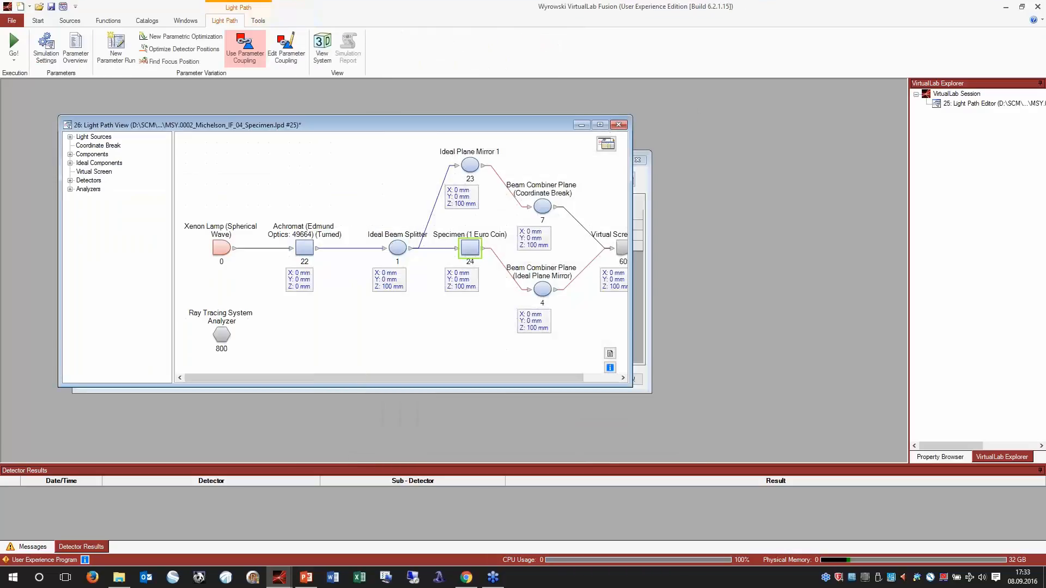
left_click_drag(631, 386, 738, 415)
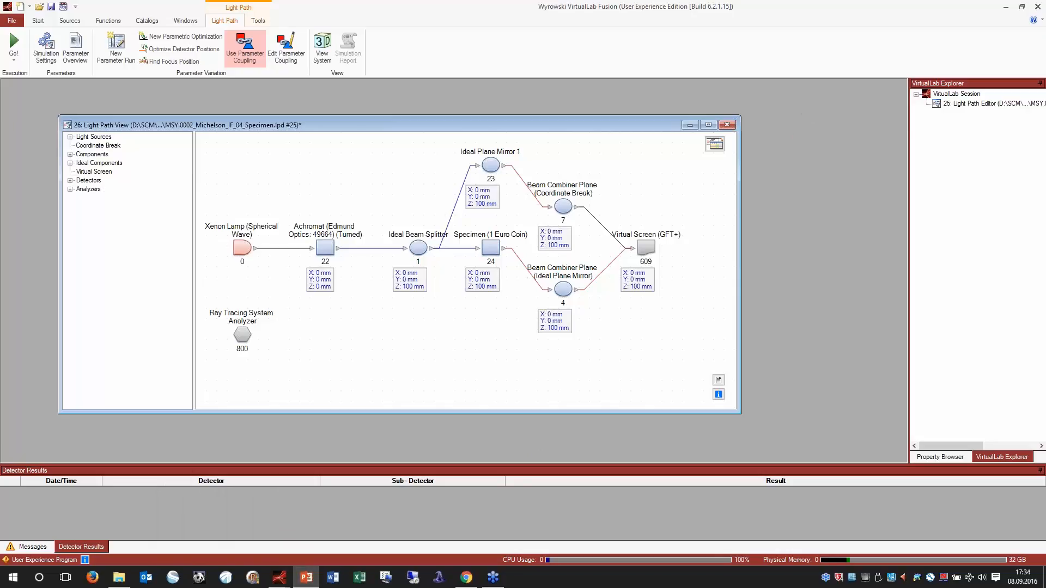
Switch to PowerPoint to present the Topography Scanning Interferometry results slide, and end the slide show
left_click(305, 578)
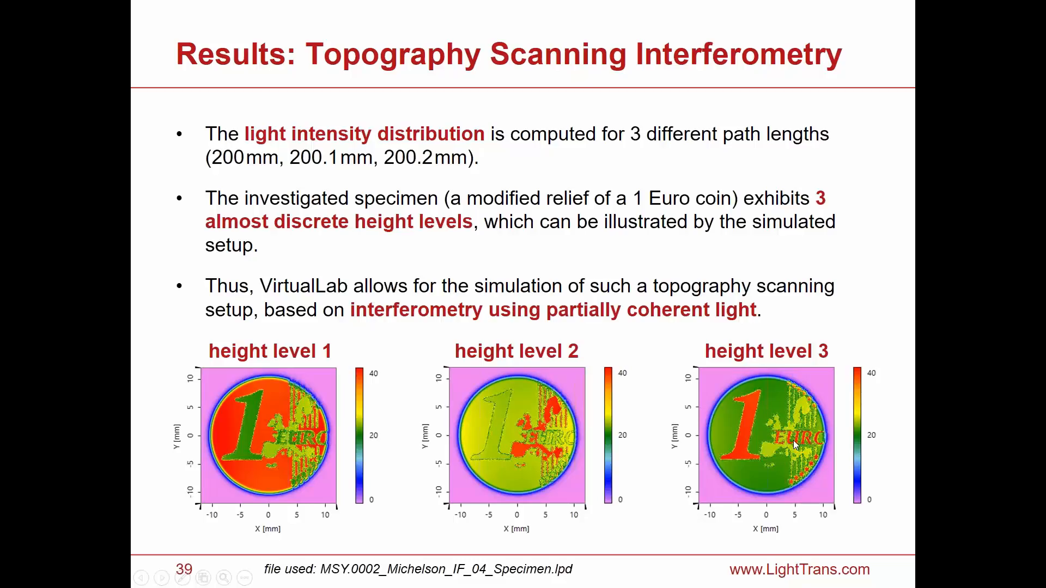
key("Escape")
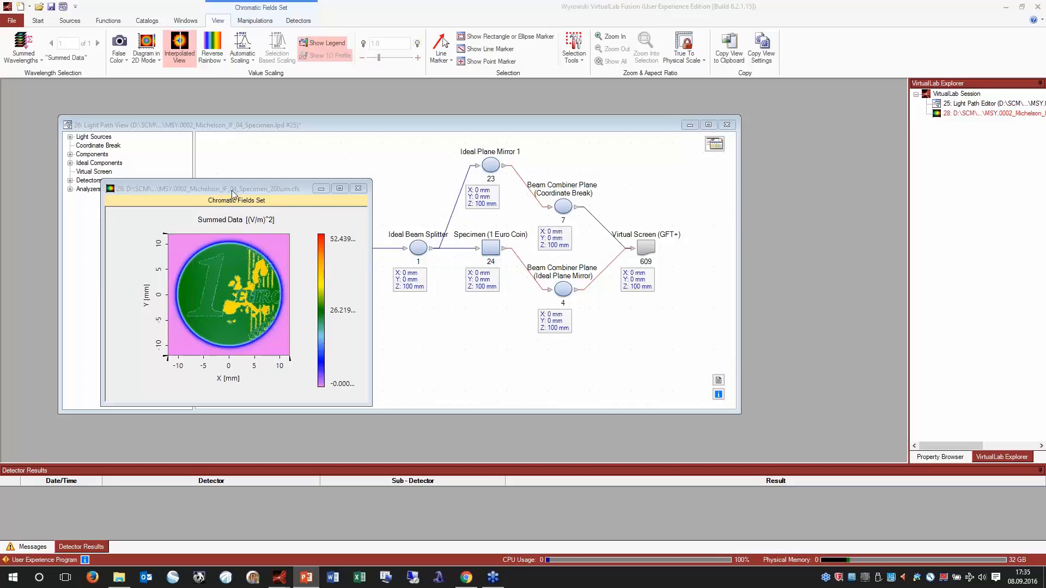
Bring the light path view forward, then reopen and reposition the MSY.0002_Michelson_IF_04_Specimen_200µm.cfs result window
left_click(233, 156)
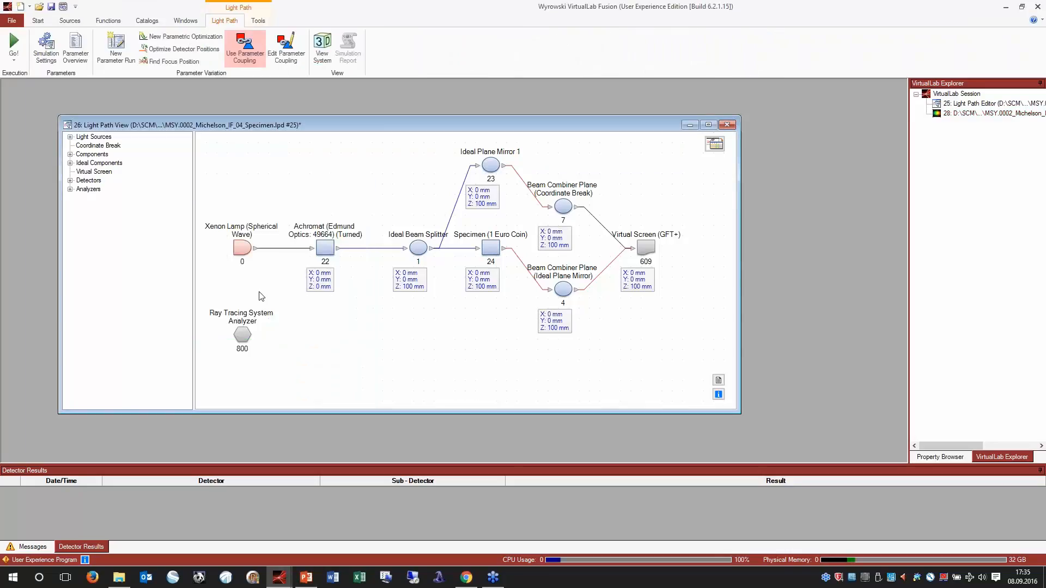
double_click(975, 113)
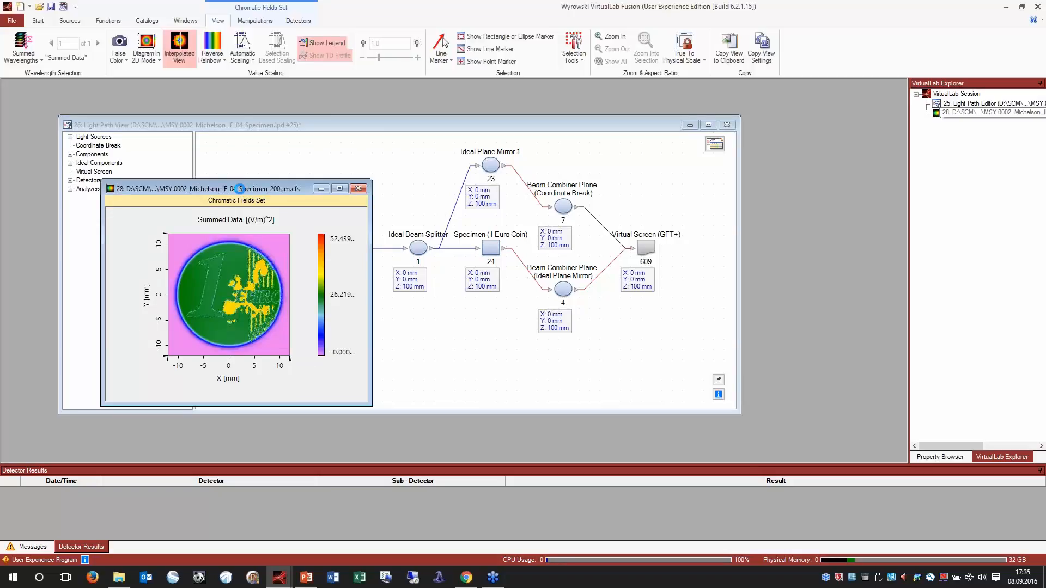
left_click_drag(240, 188, 263, 173)
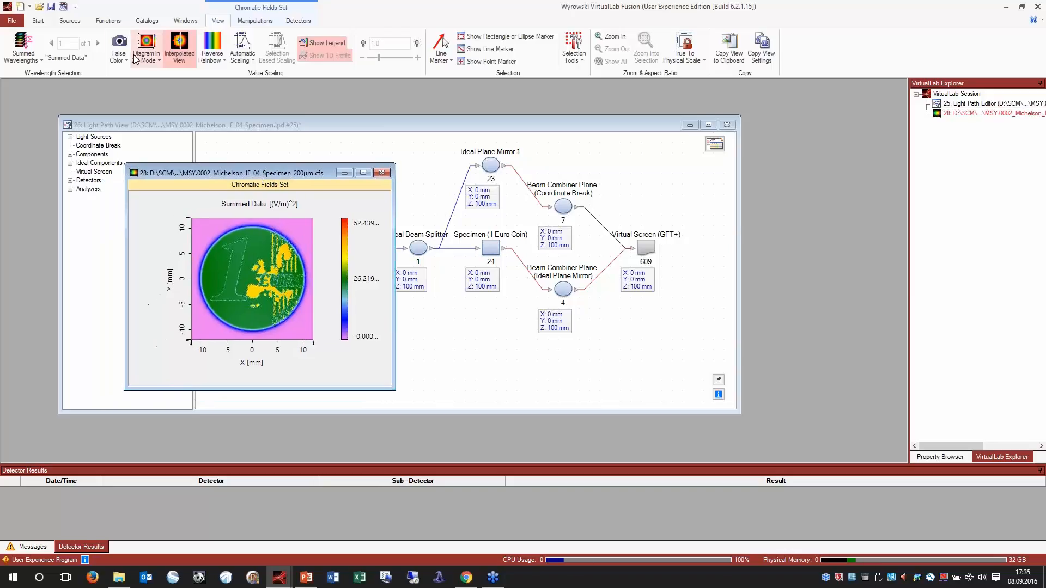
Display the 200µm coin result with the Black and White color table in False Color mode and enlarge its window
left_click(113, 65)
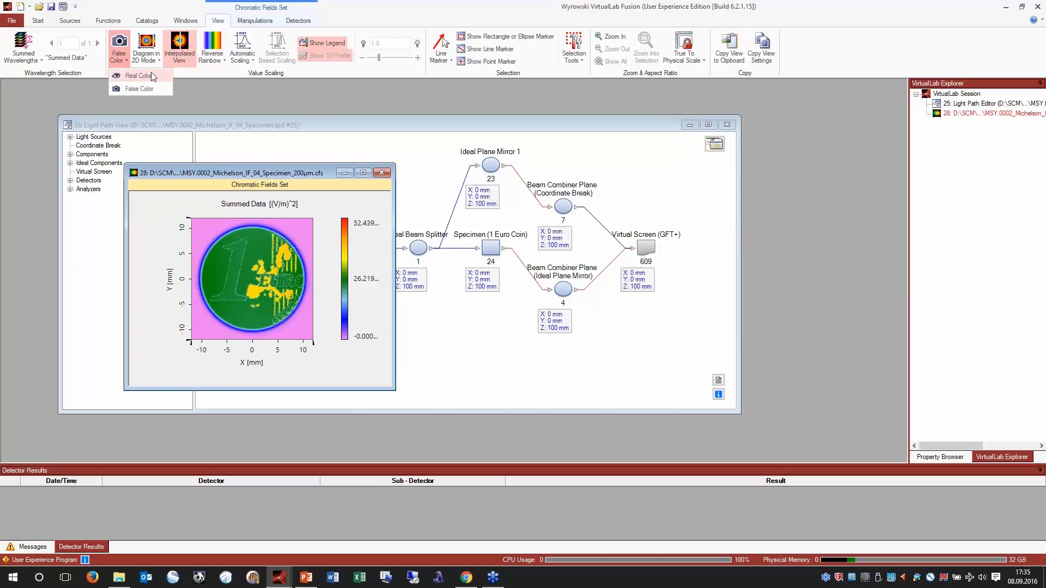
left_click(211, 61)
left_click(223, 88)
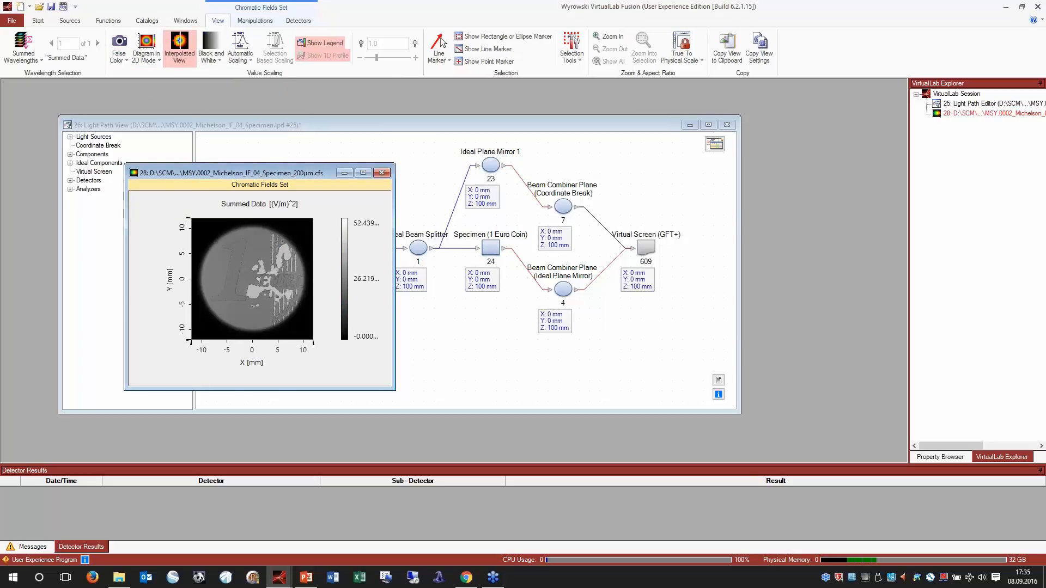
left_click_drag(395, 390, 477, 427)
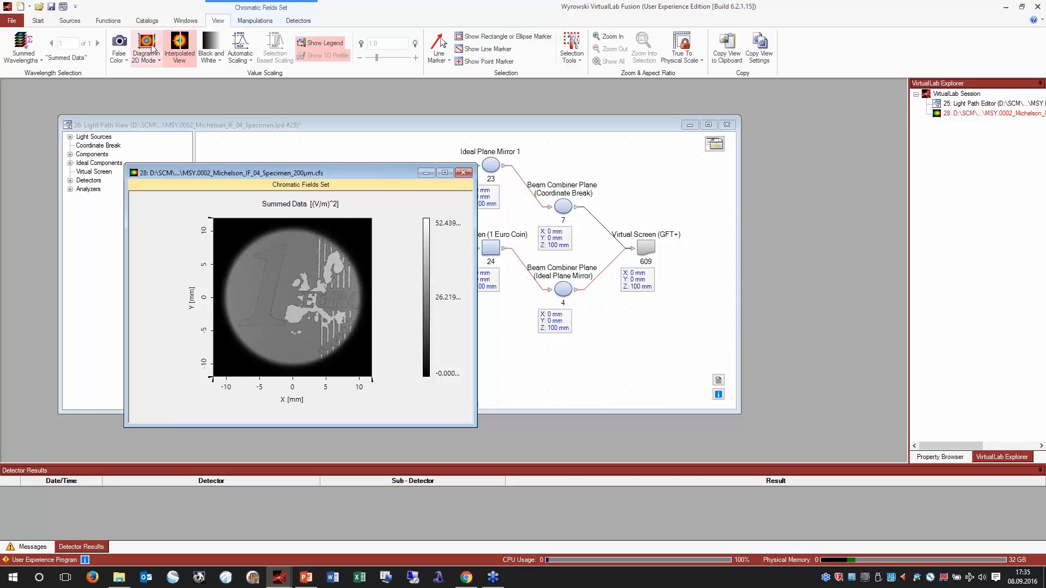
left_click(143, 60)
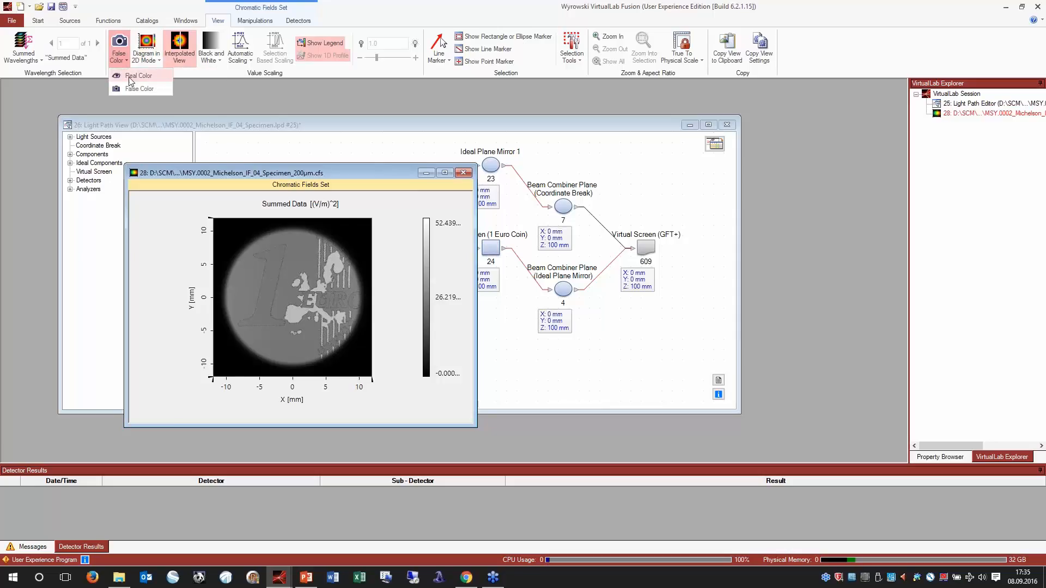
left_click(137, 88)
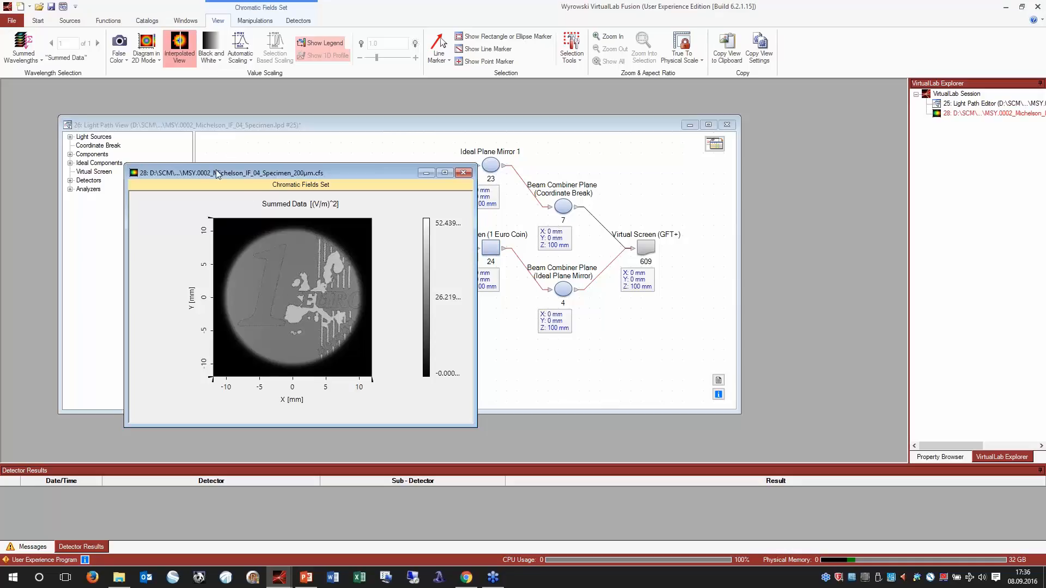
Turn off the interpolated view of the 200µm coin result and apply the Reverse Rainbow color table
scroll(210, 271, "down", 1)
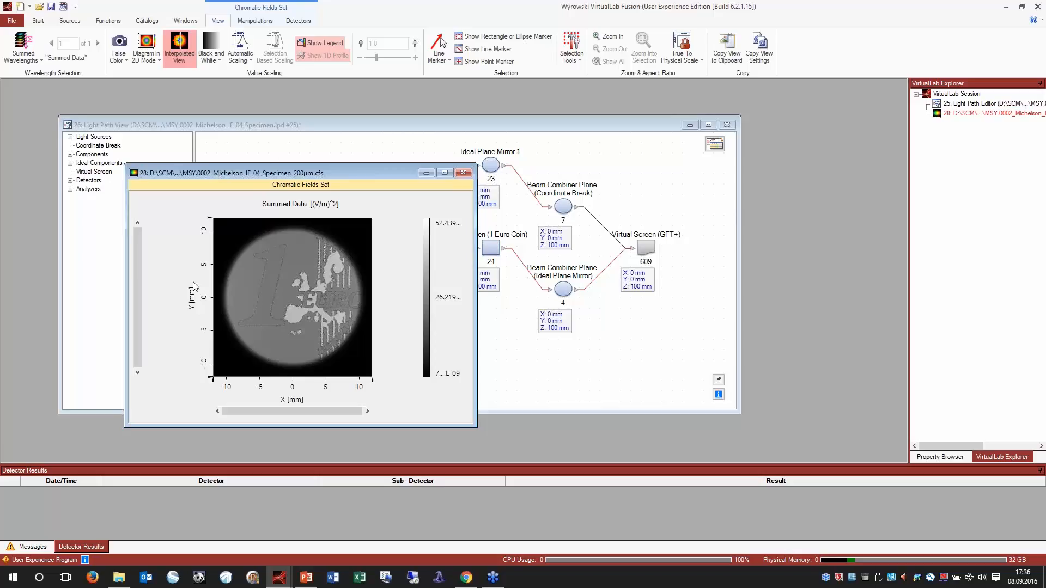
left_click_drag(181, 189, 244, 168)
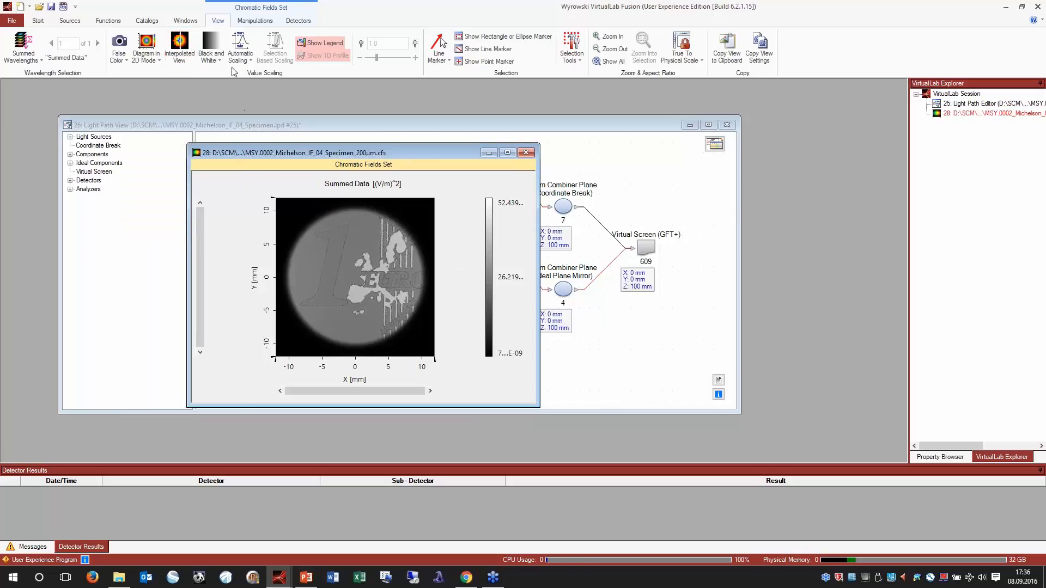
left_click(217, 58)
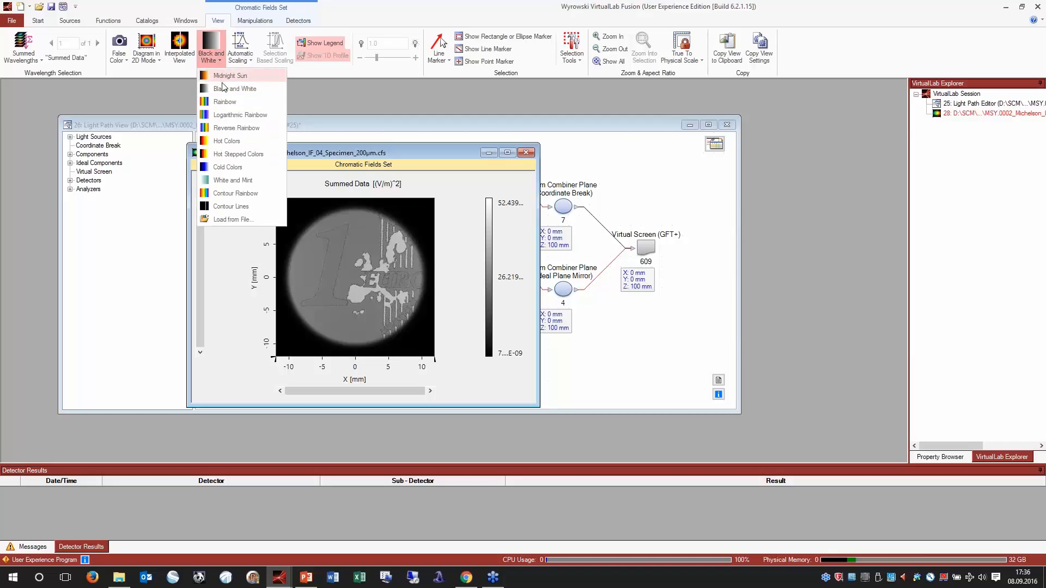
left_click(234, 129)
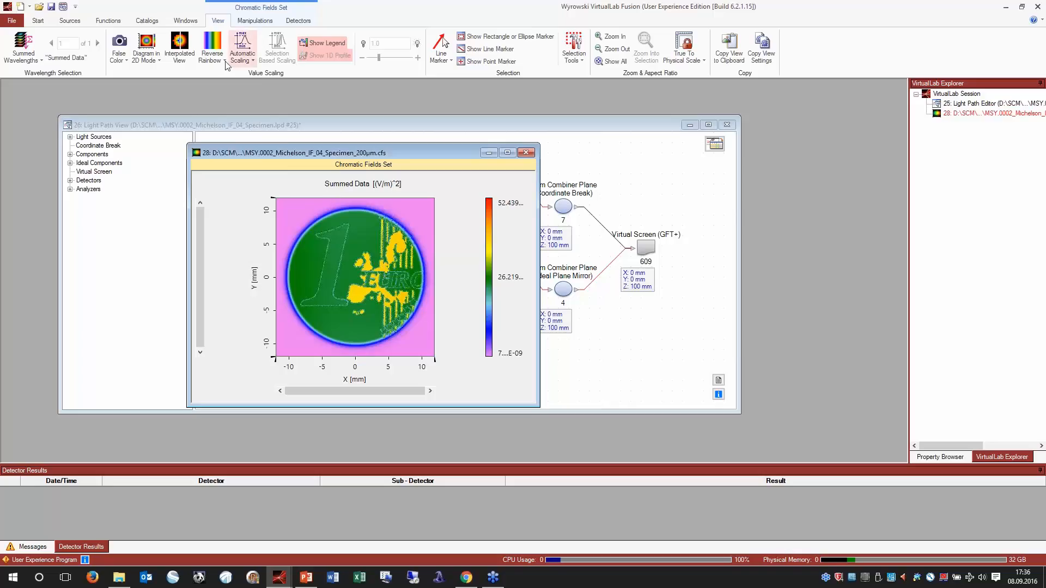
Switch the coin result to user-defined scaling and lower the displayed data range's upper limit to about 40.439 (V/m)^2
left_click(243, 59)
left_click(256, 87)
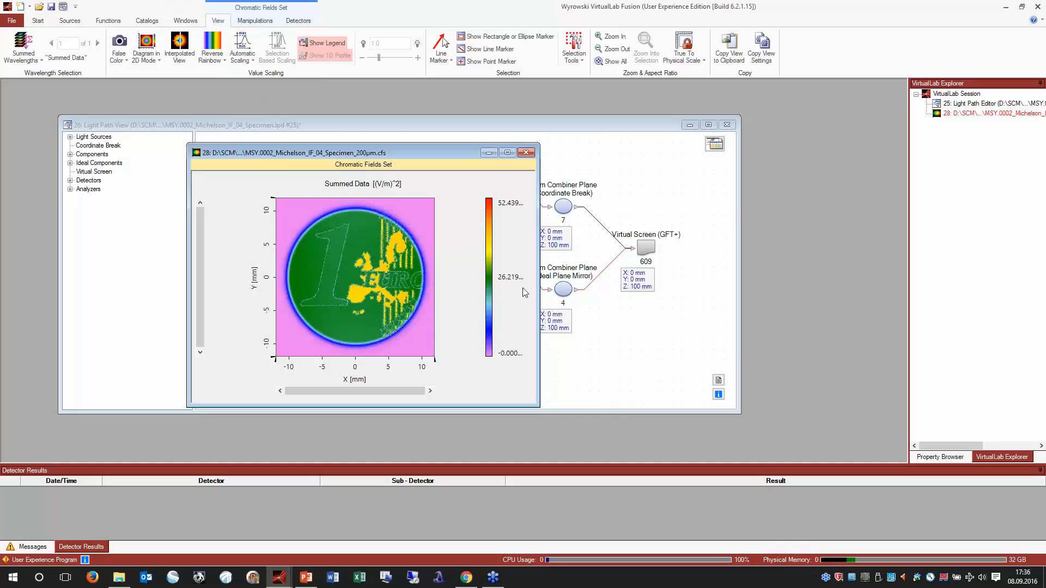
left_click(927, 456)
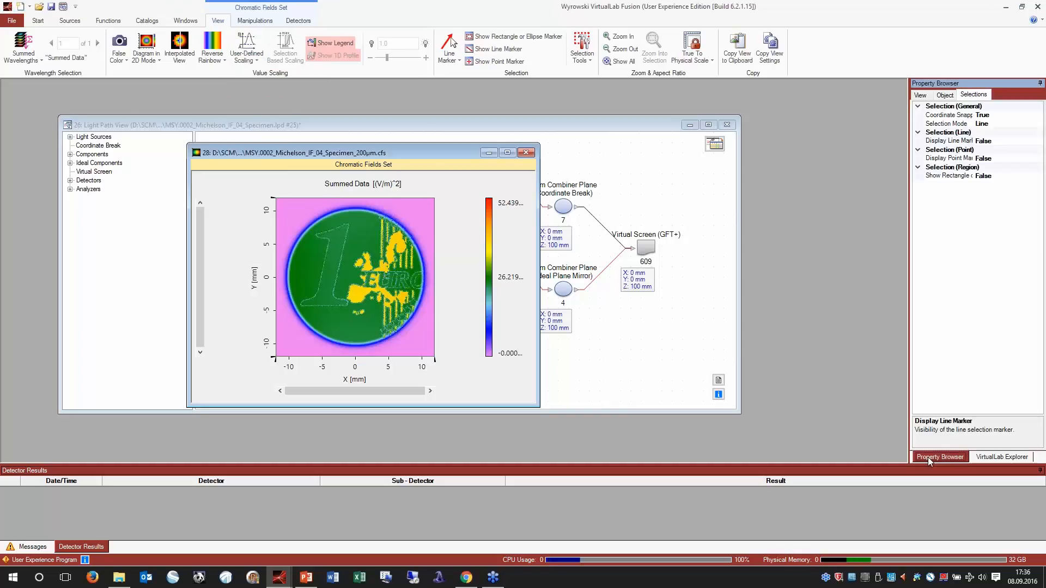
left_click(920, 95)
left_click(997, 195)
left_click_drag(1036, 192, 1026, 194)
left_click(1022, 195)
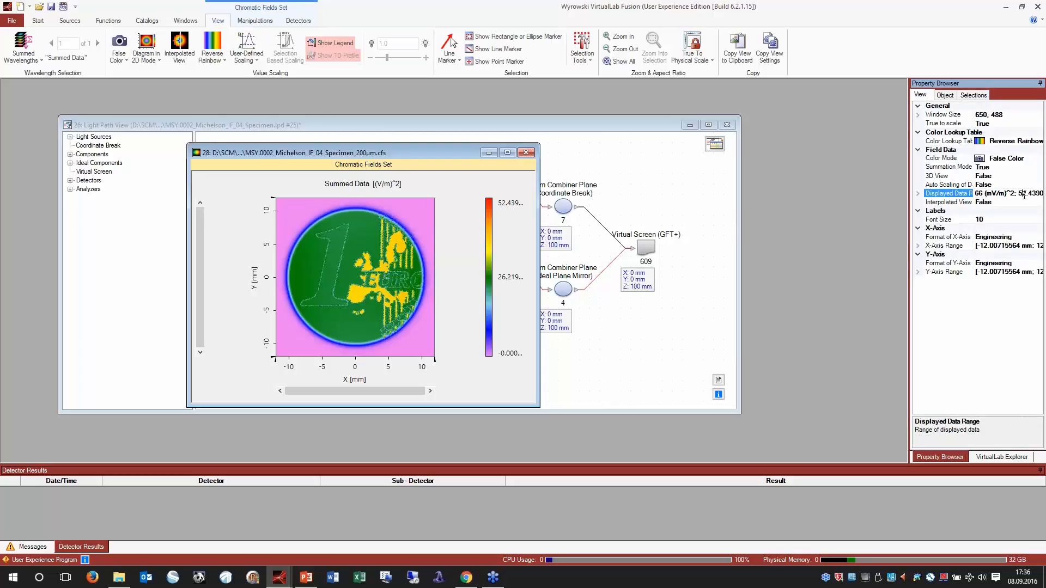
key("BackSpace")
key("BackSpace")
type("40")
key("Return")
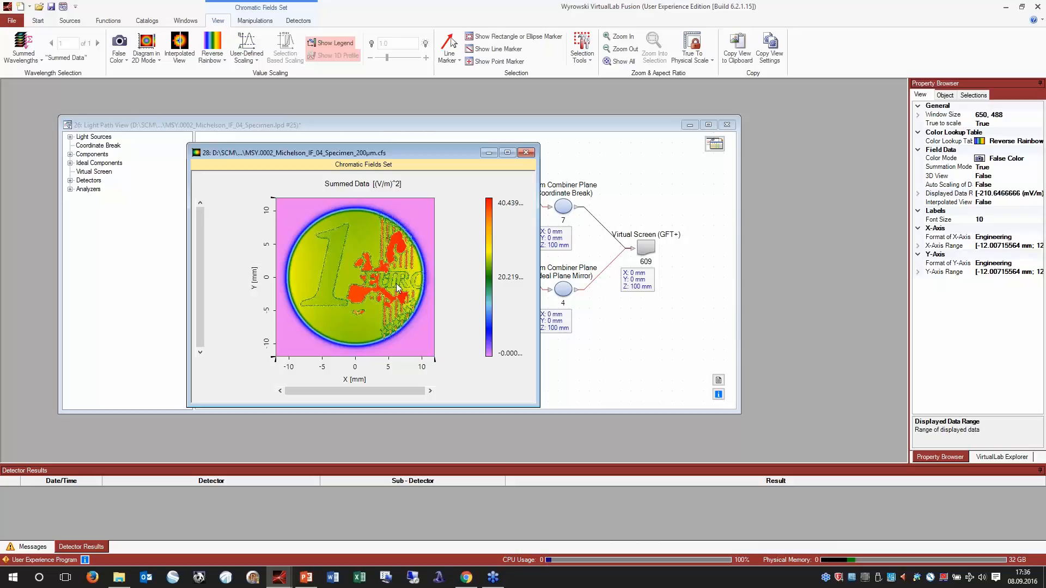
Switch to PowerPoint and present the Summary slide, revealing its Simulation, Calculation and Investigation points
key("alt+Tab")
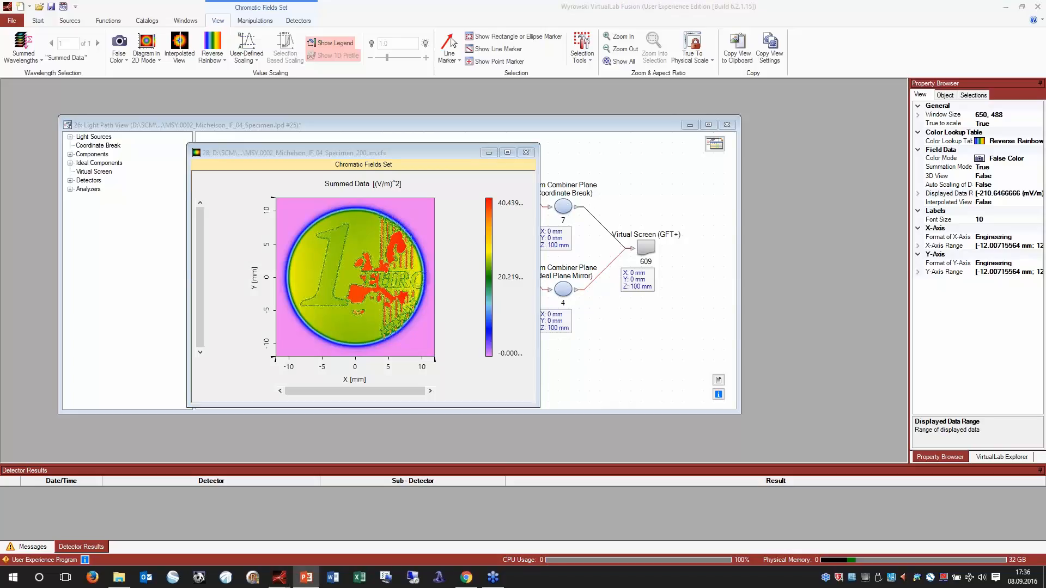
key("shift+F5")
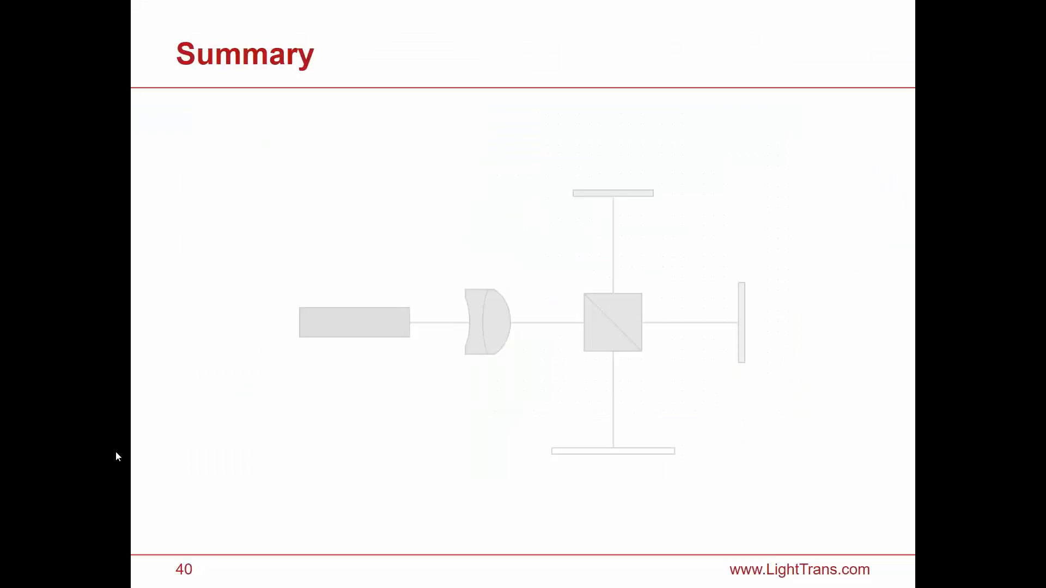
left_click(345, 317)
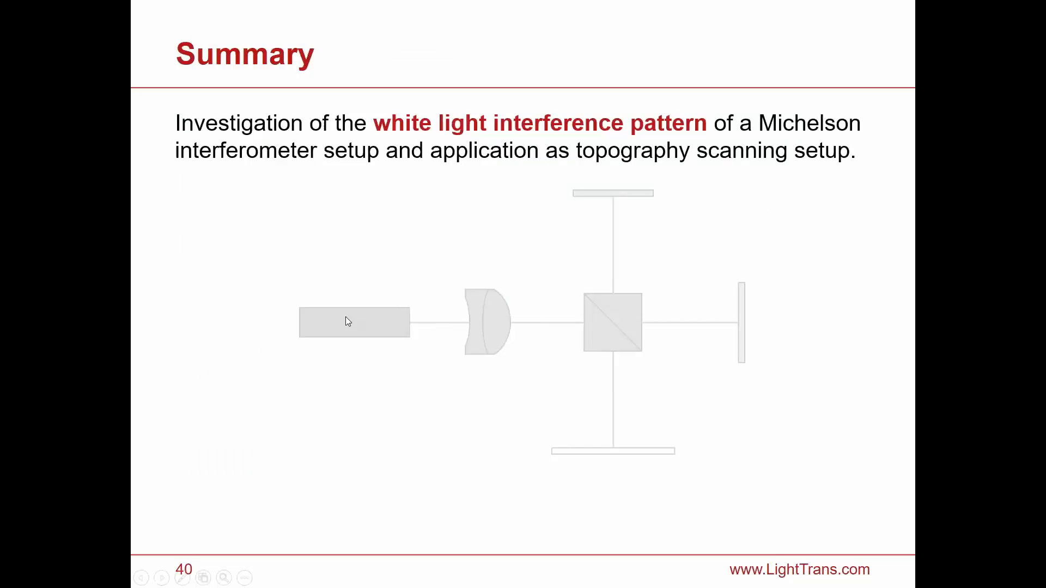
left_click(345, 316)
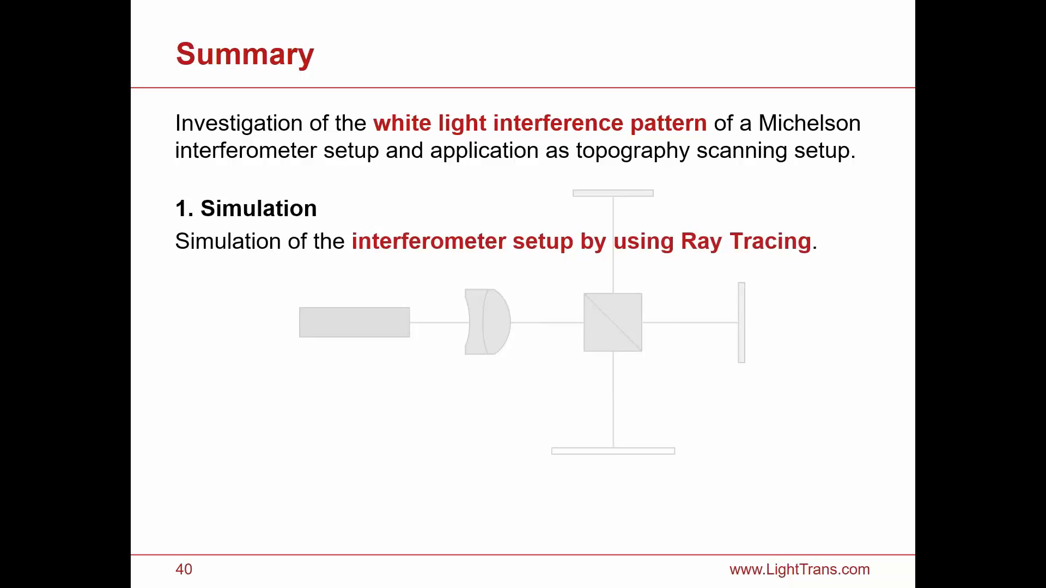
key("Right")
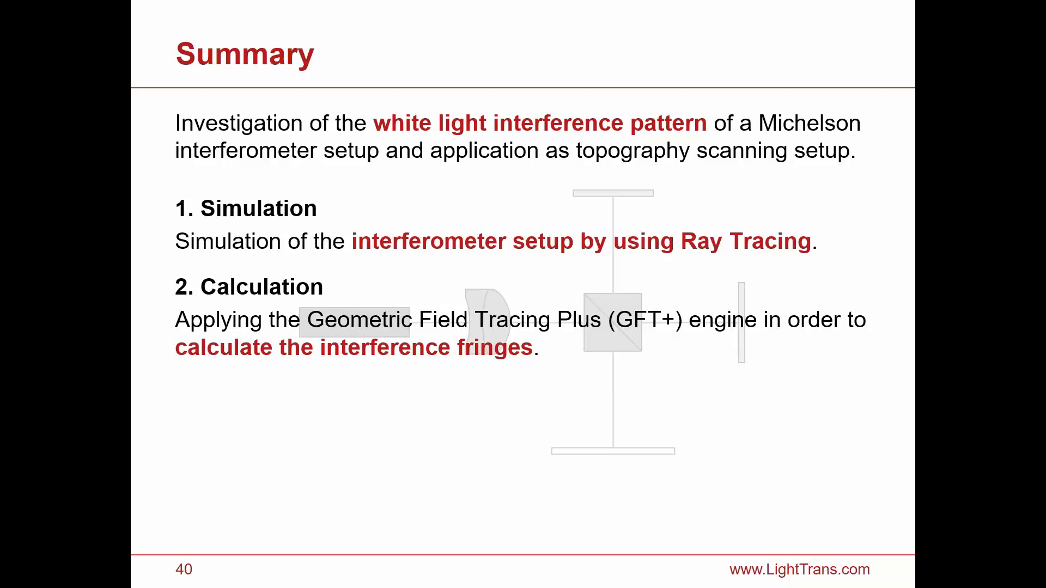
key("Right")
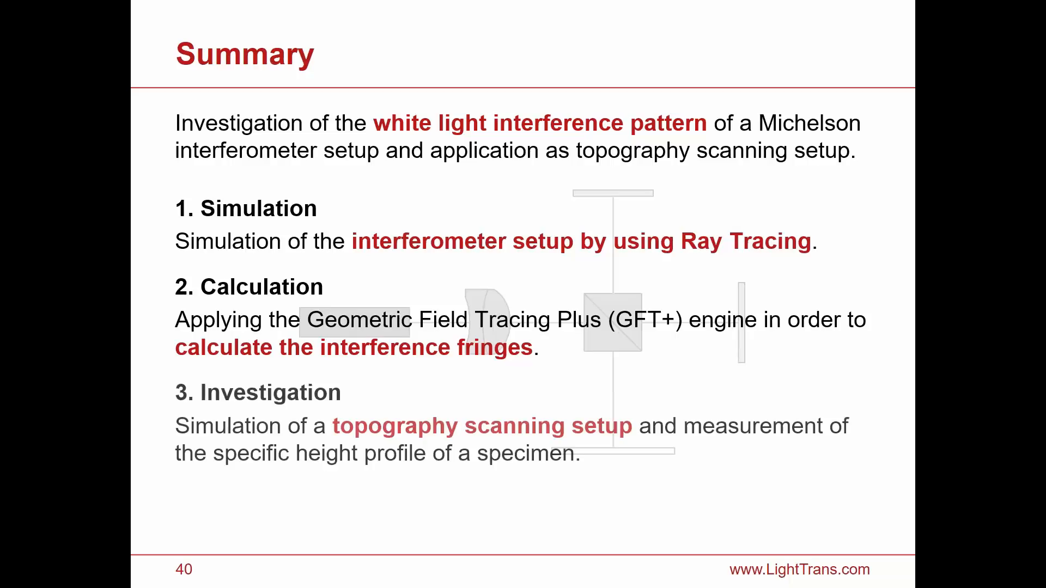
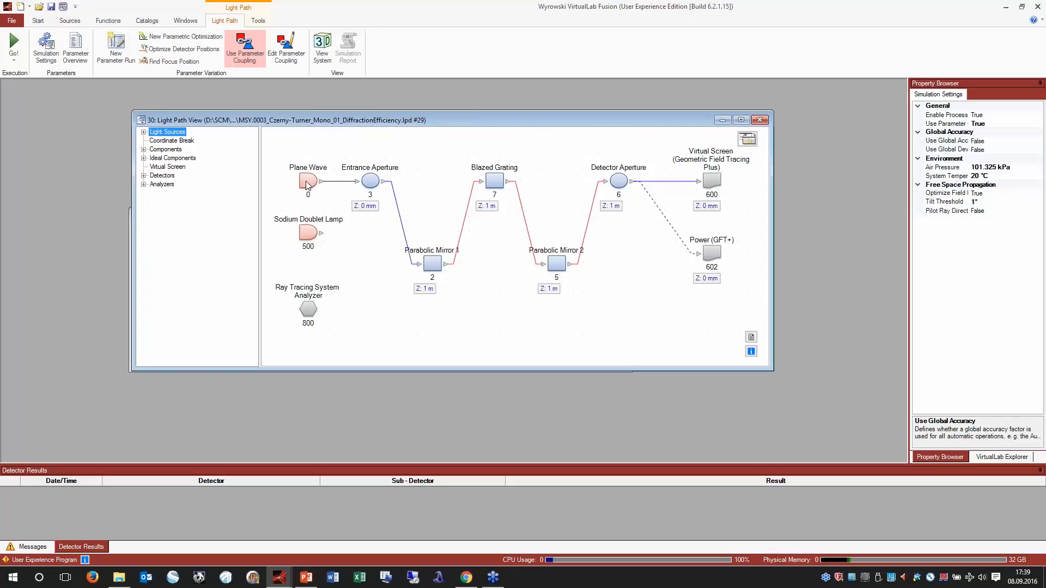
Open the Sodium Doublet Lamp source in the Czerny-Turner light path and show its spectral parameters
double_click(312, 237)
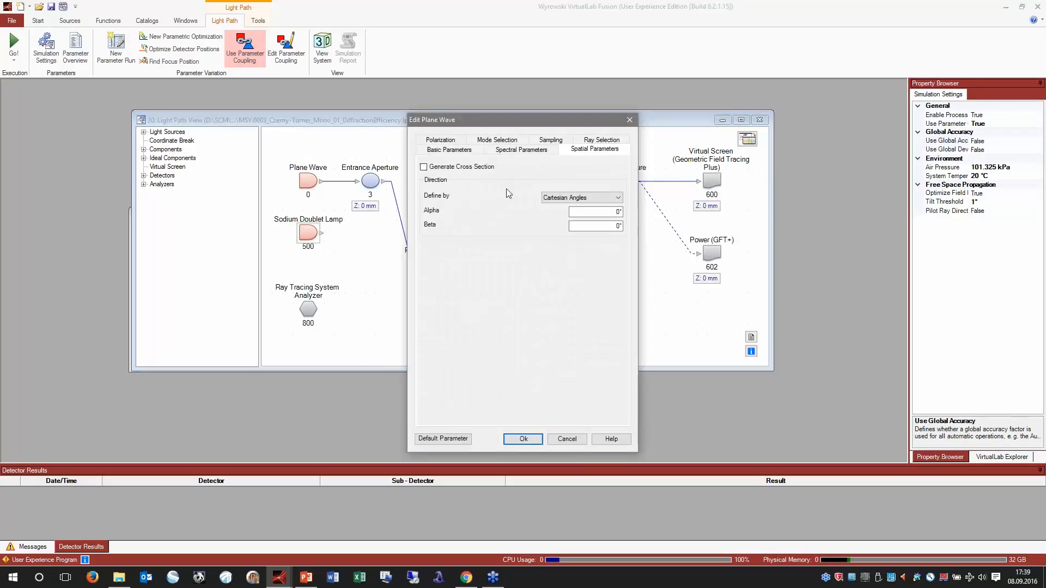
left_click(521, 153)
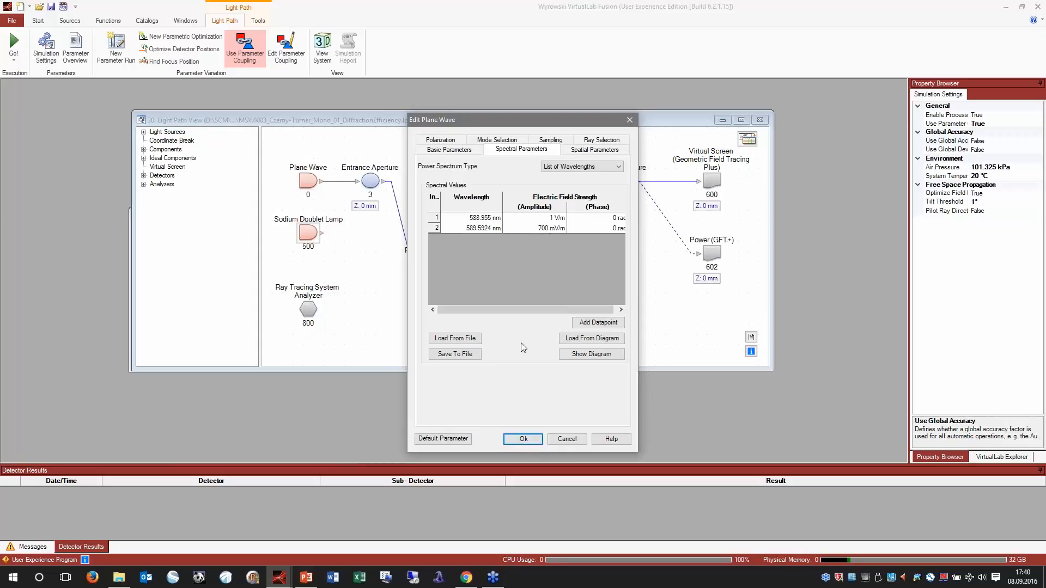
Close the Sodium Doublet Lamp settings and review the structure parameters of Parabolic Mirror 1
left_click(523, 439)
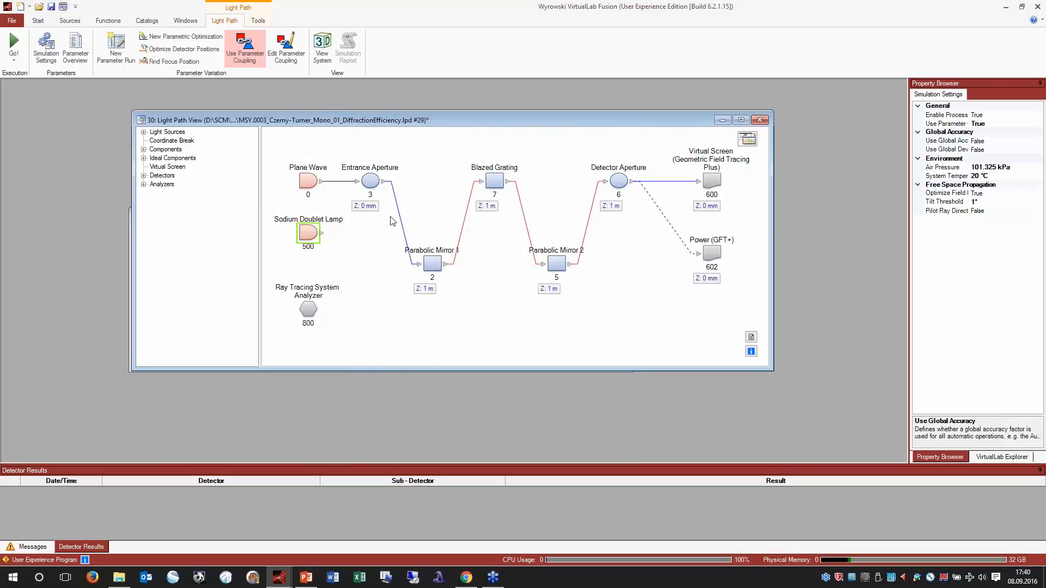
left_click(430, 266)
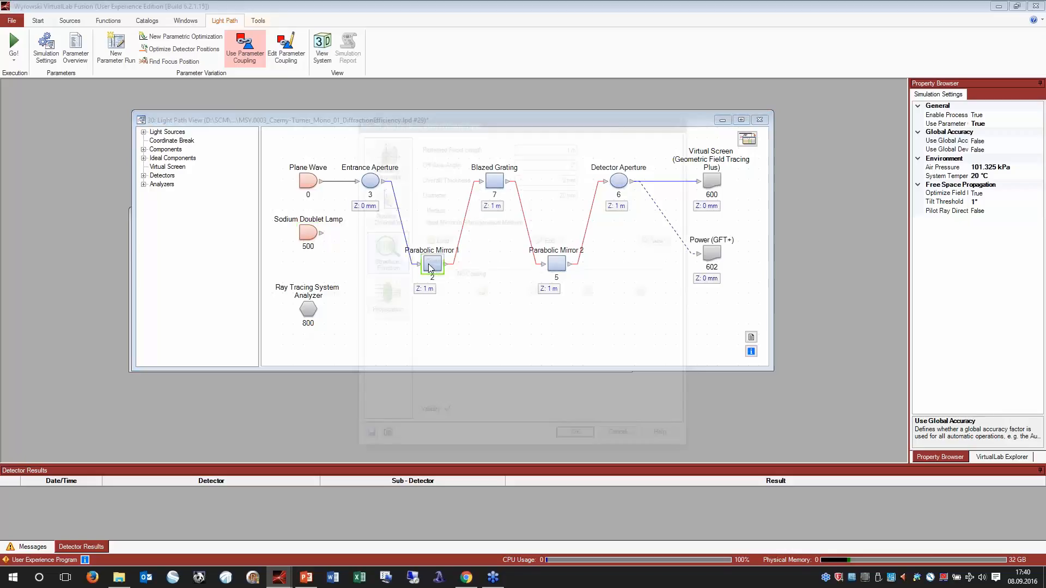
double_click(431, 265)
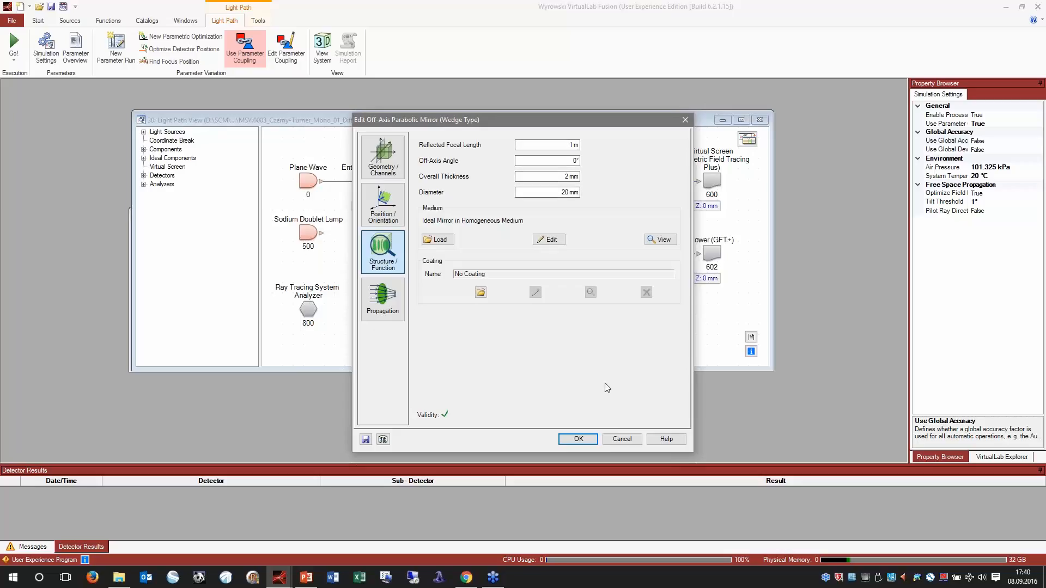
left_click(593, 441)
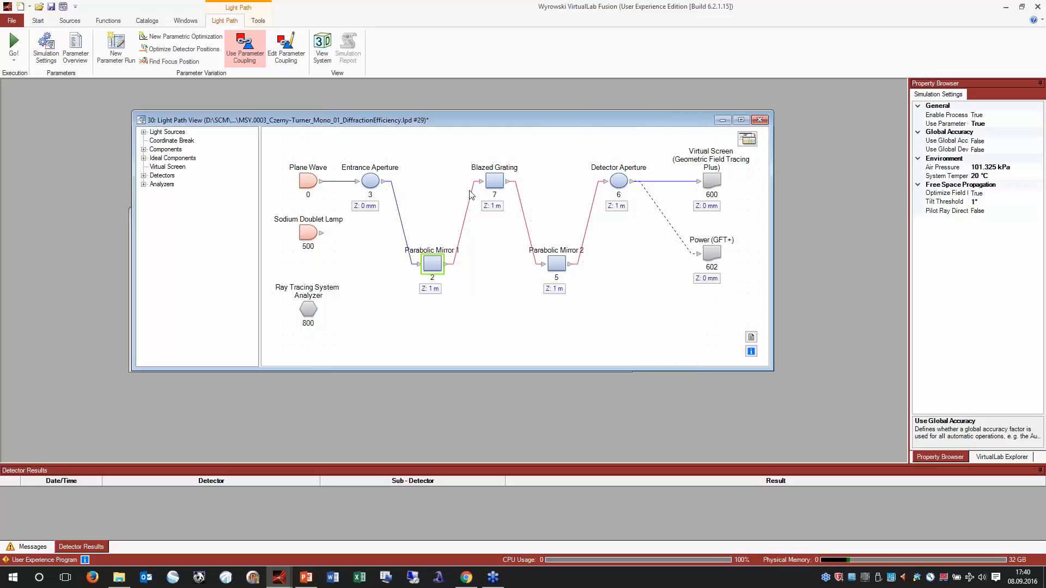
Review the Blazed Grating's component specification and the Plane Wave source's spectral parameters
left_click(489, 187)
double_click(488, 182)
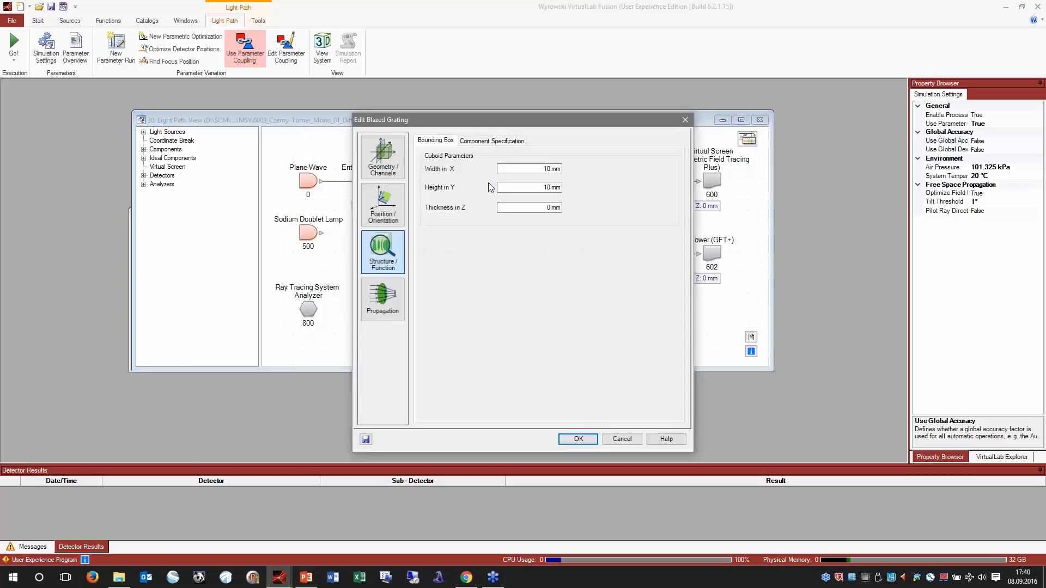
left_click(497, 141)
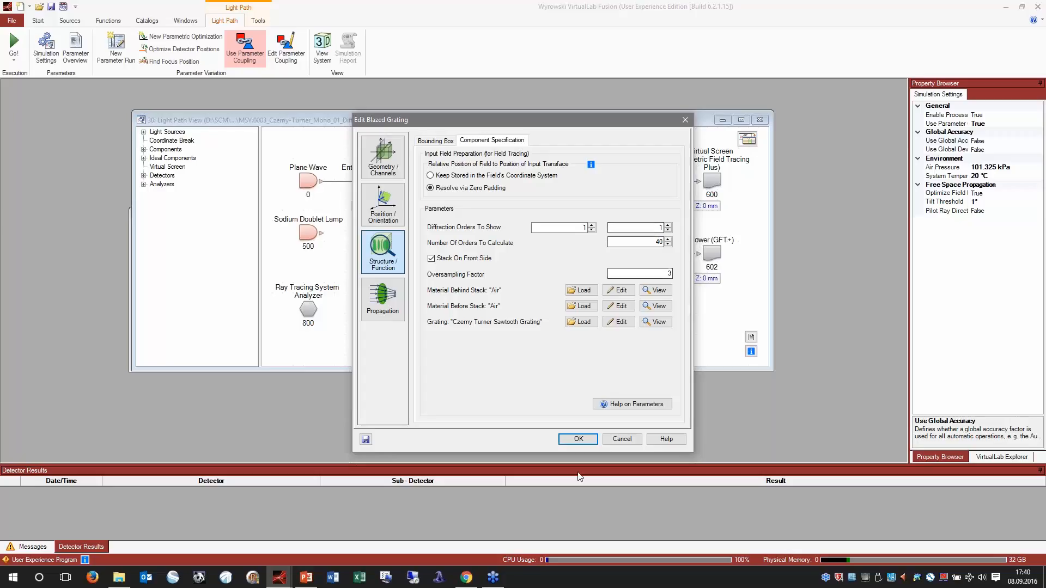
left_click(584, 442)
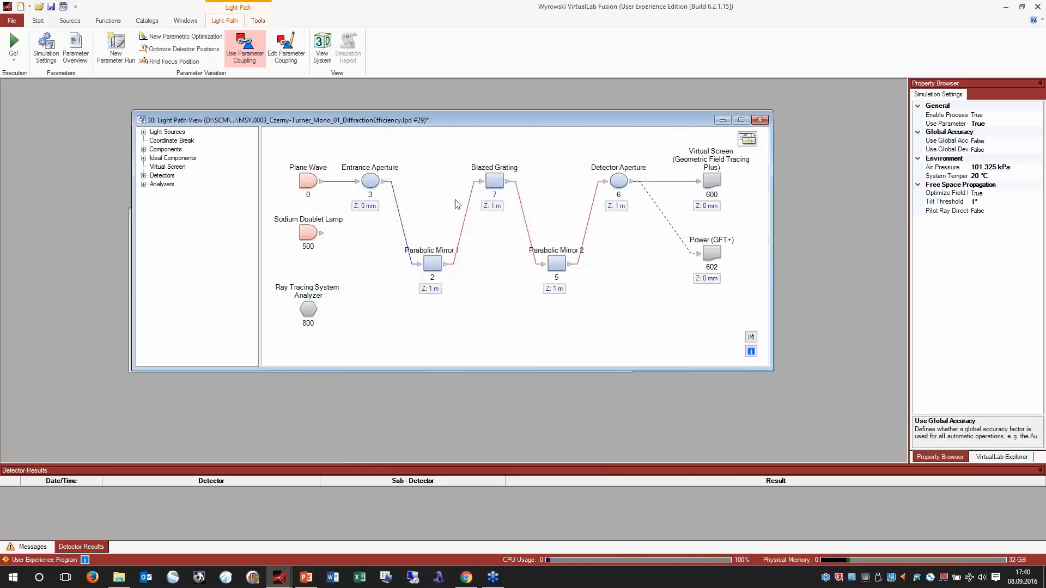
double_click(315, 182)
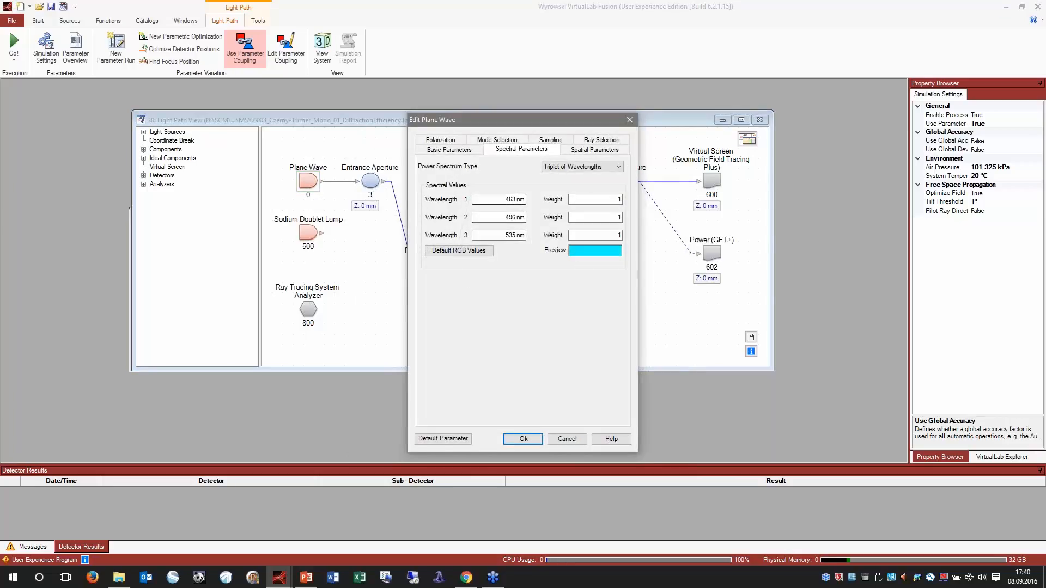
left_click(523, 439)
Open the light path's parameter coupling and examine which Blazed Grating parameters are used in the snippet
left_click(288, 57)
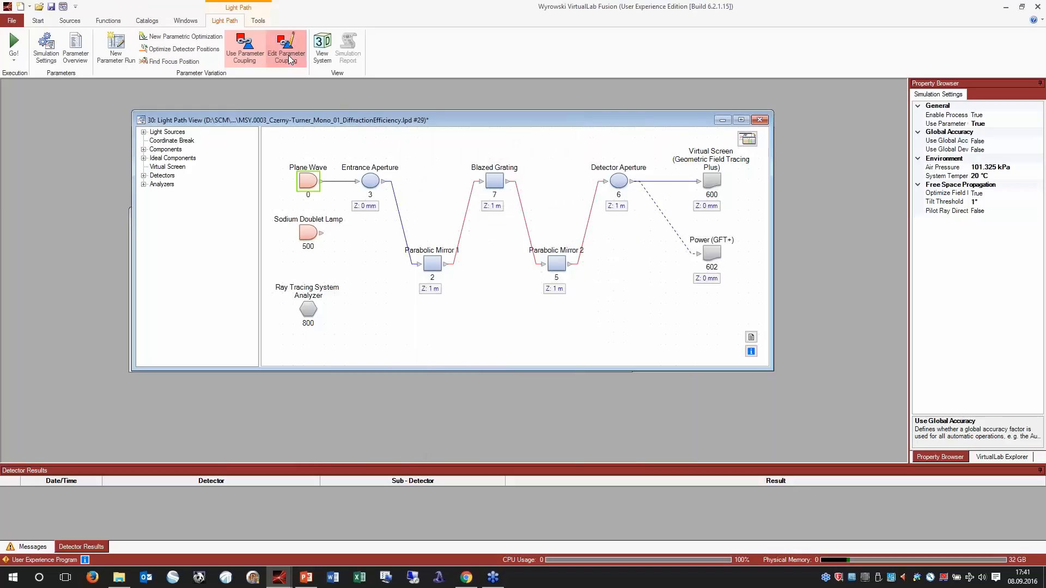
left_click_drag(413, 156, 468, 127)
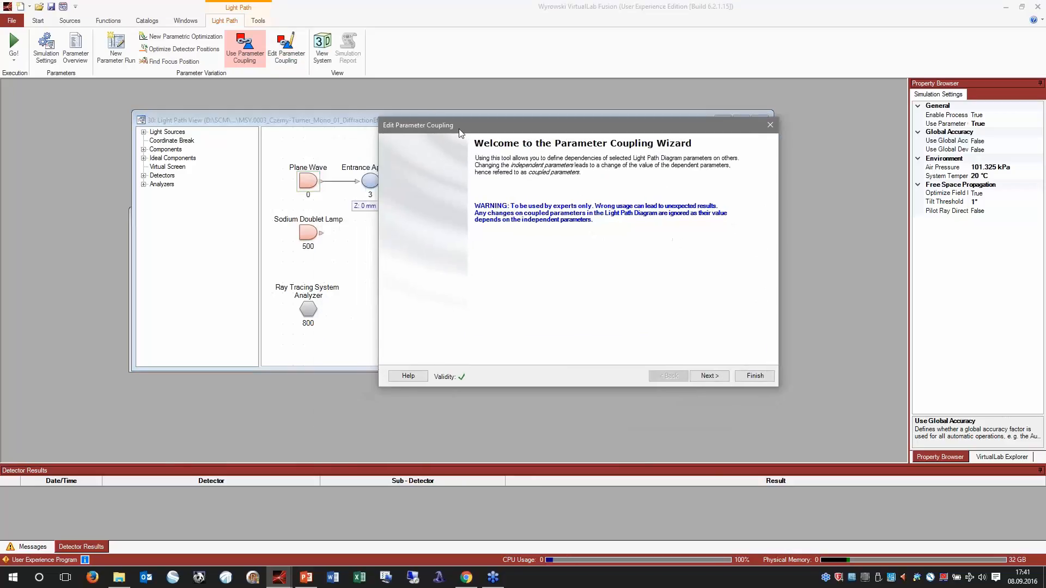
left_click(710, 376)
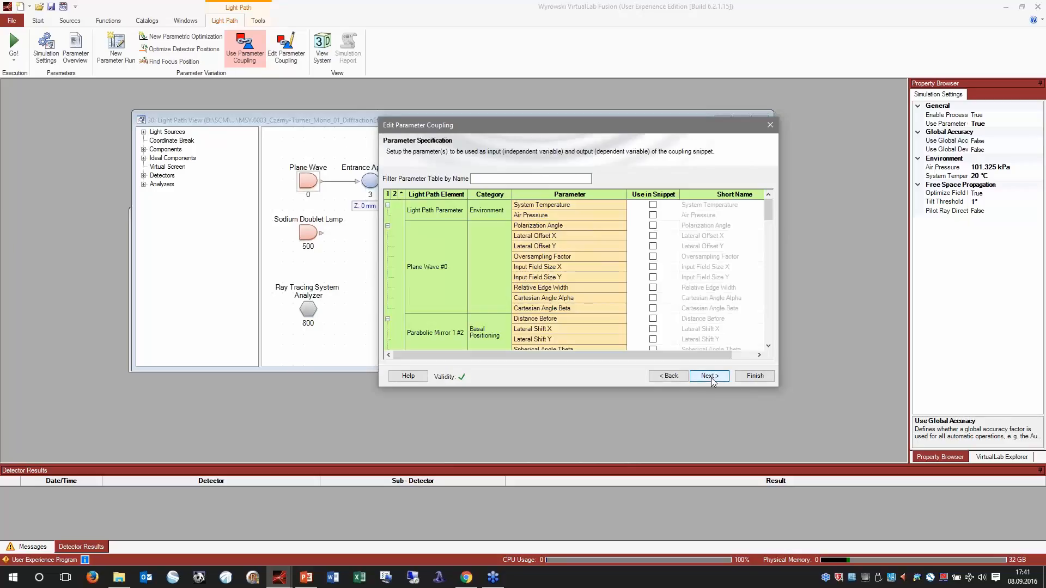
left_click(671, 376)
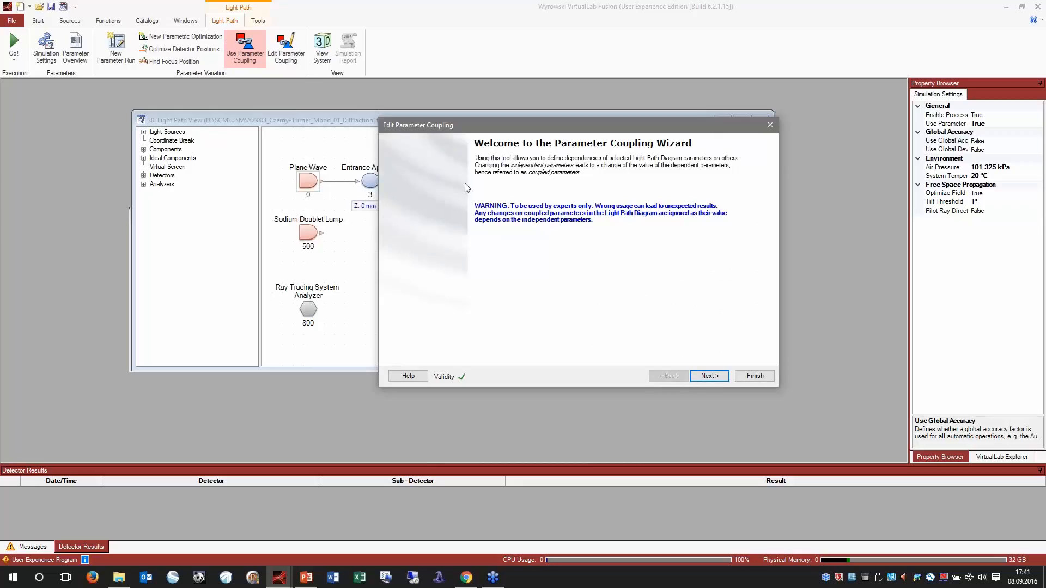
left_click(703, 377)
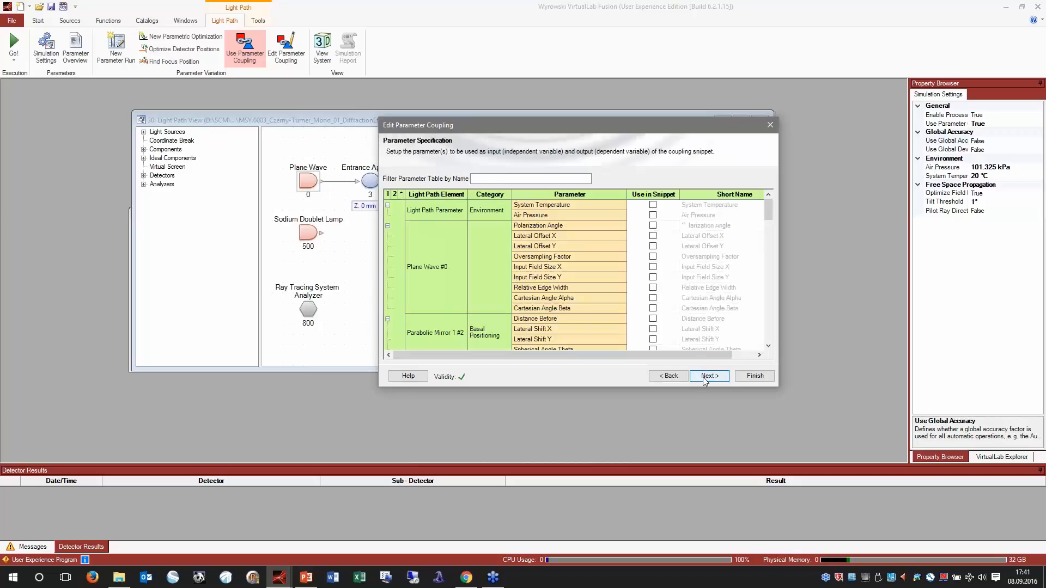
left_click_drag(540, 121, 409, 89)
left_click_drag(642, 359, 740, 408)
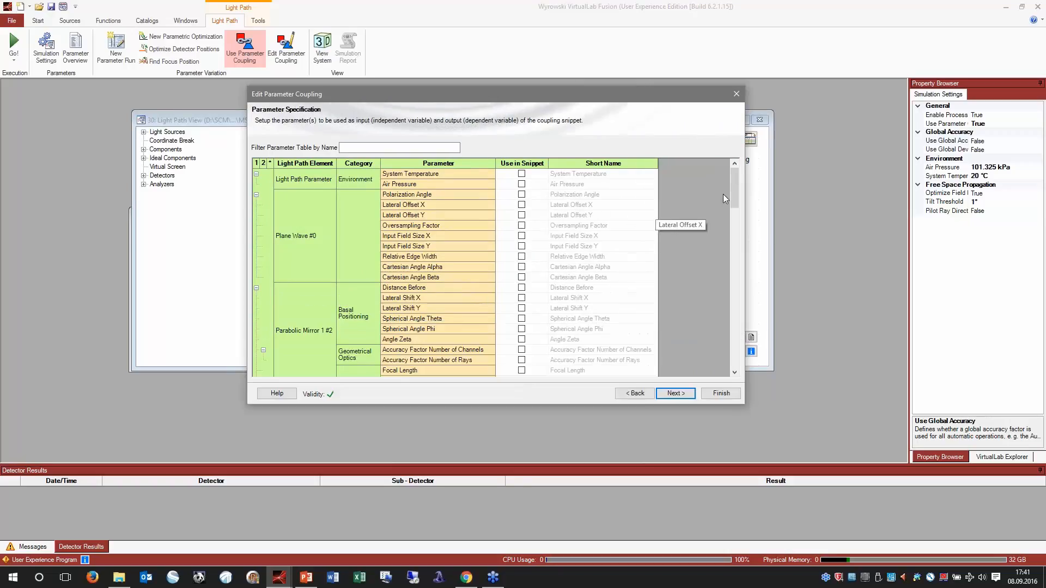
left_click_drag(734, 192, 734, 309)
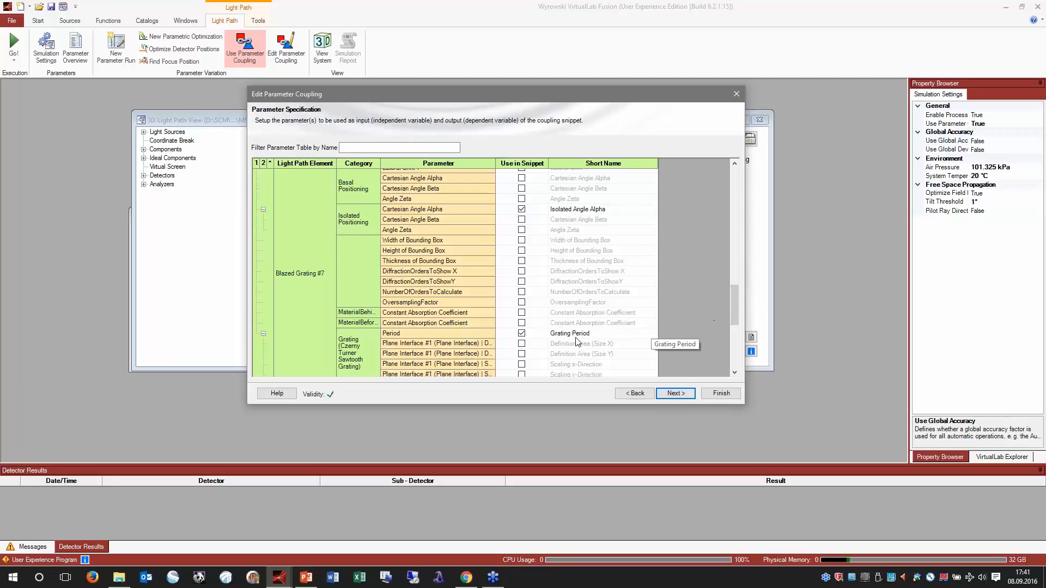
Examine the source code of the coupling snippet and the summary of its coupled parameters
left_click(674, 394)
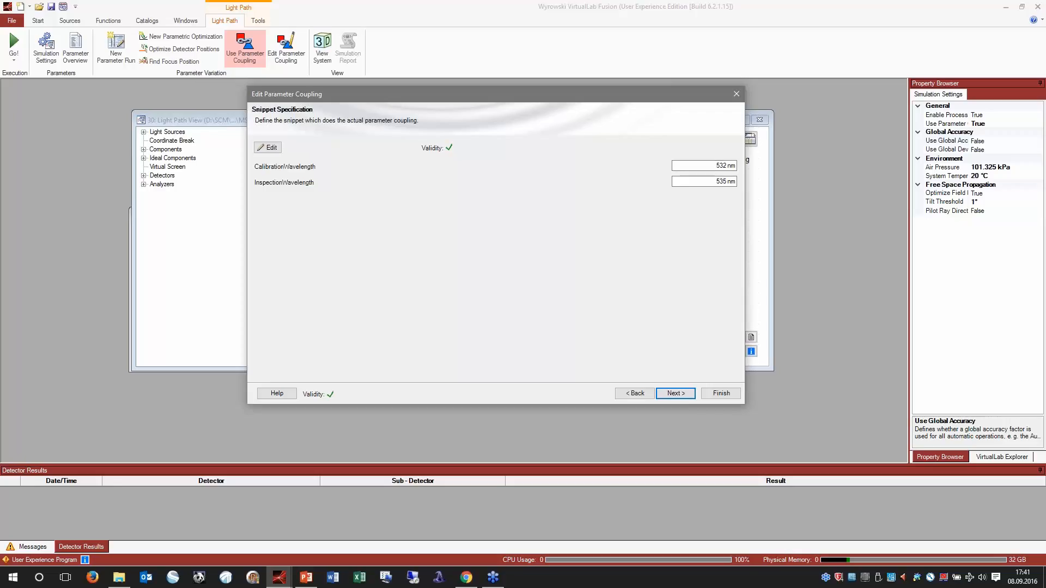
left_click(270, 149)
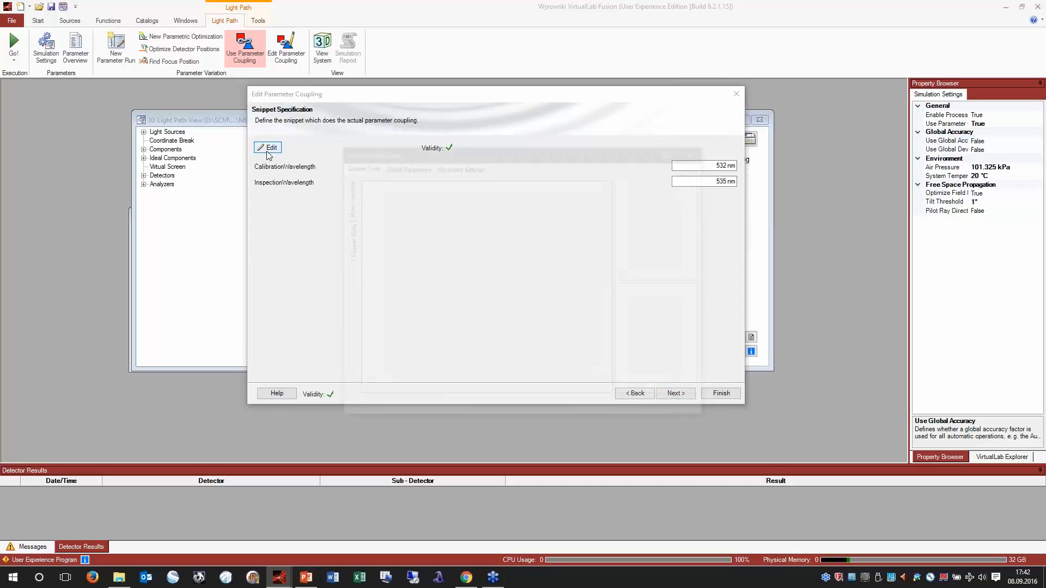
left_click_drag(387, 150, 327, 119)
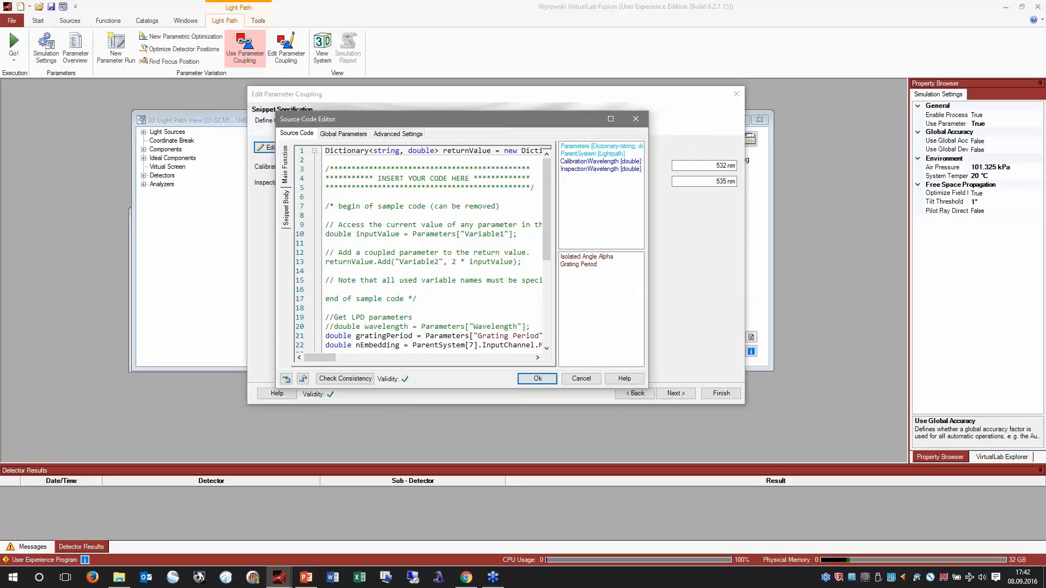
left_click_drag(648, 388, 823, 437)
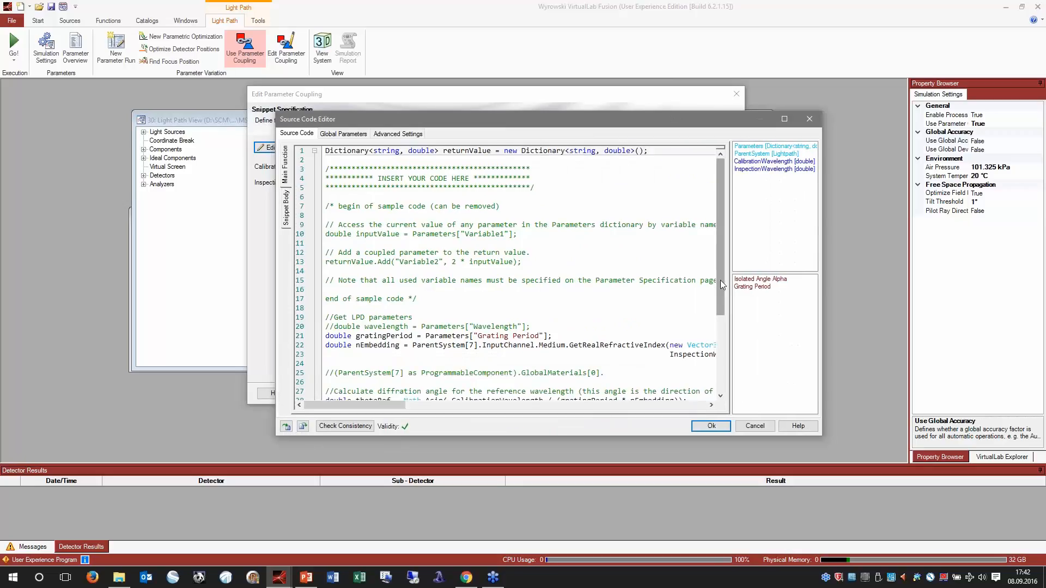
left_click_drag(721, 280, 720, 309)
scroll(715, 321, "down", 3)
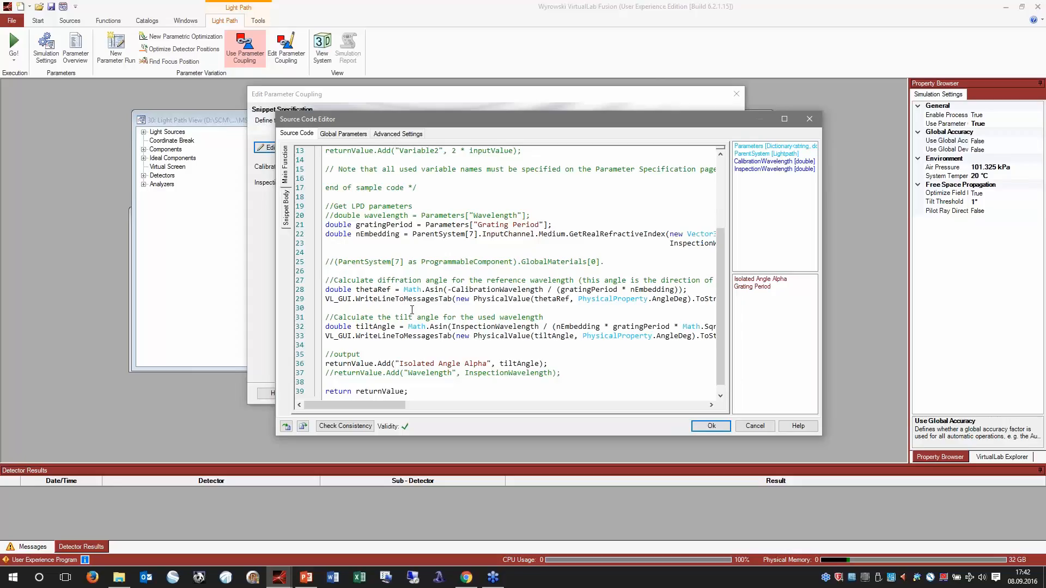
left_click(708, 427)
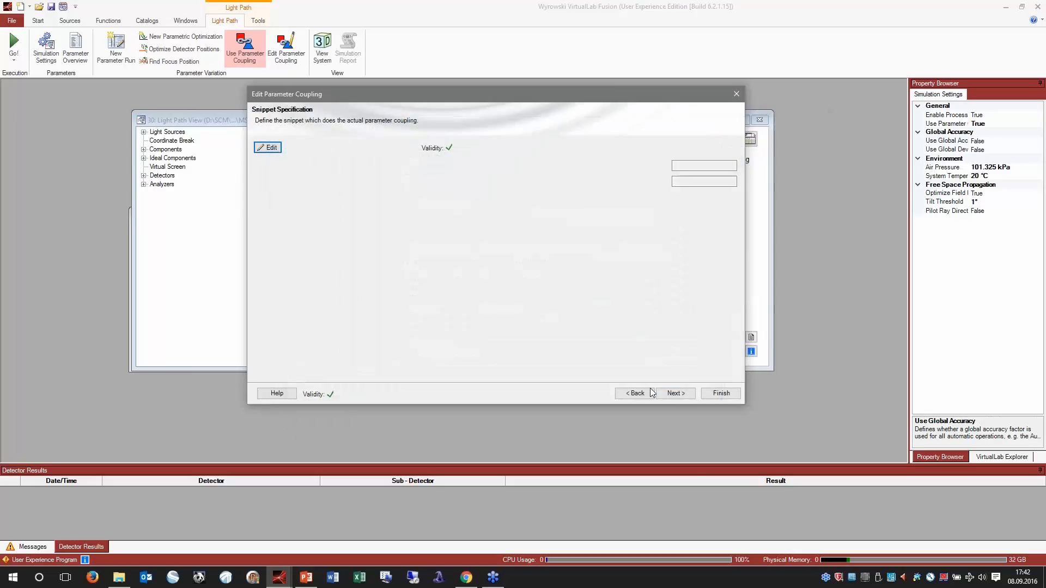
left_click(678, 396)
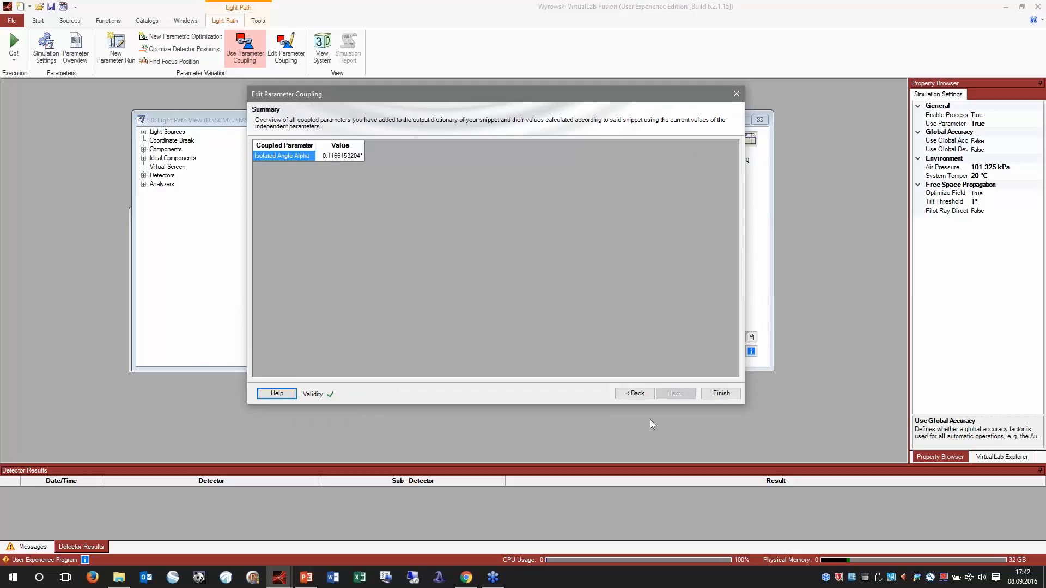
left_click(634, 394)
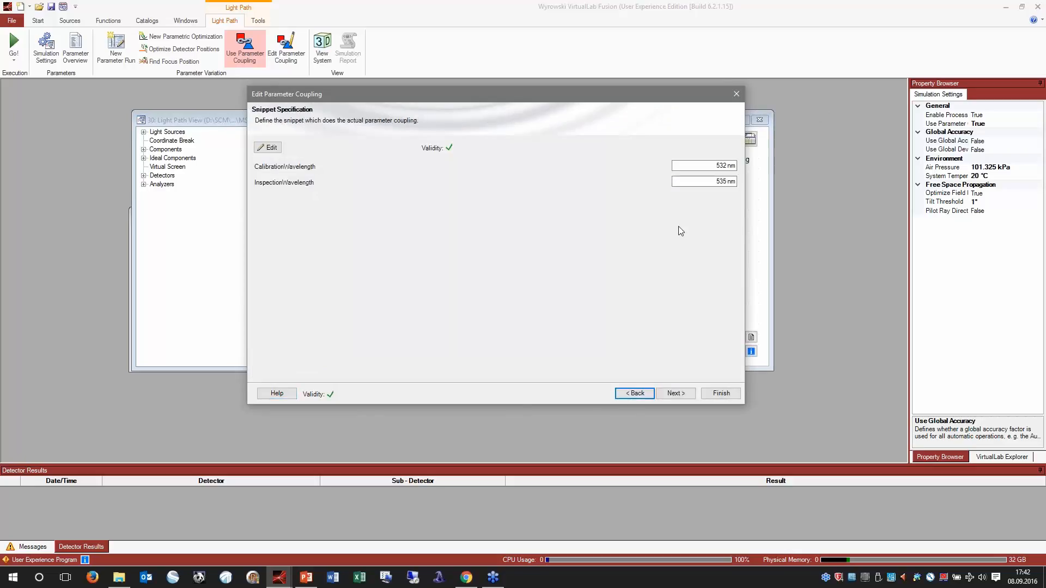
Set the coupling's inspection wavelength to 463 nm, complete the coupling setup and run the light path simulation
double_click(723, 181)
type("46")
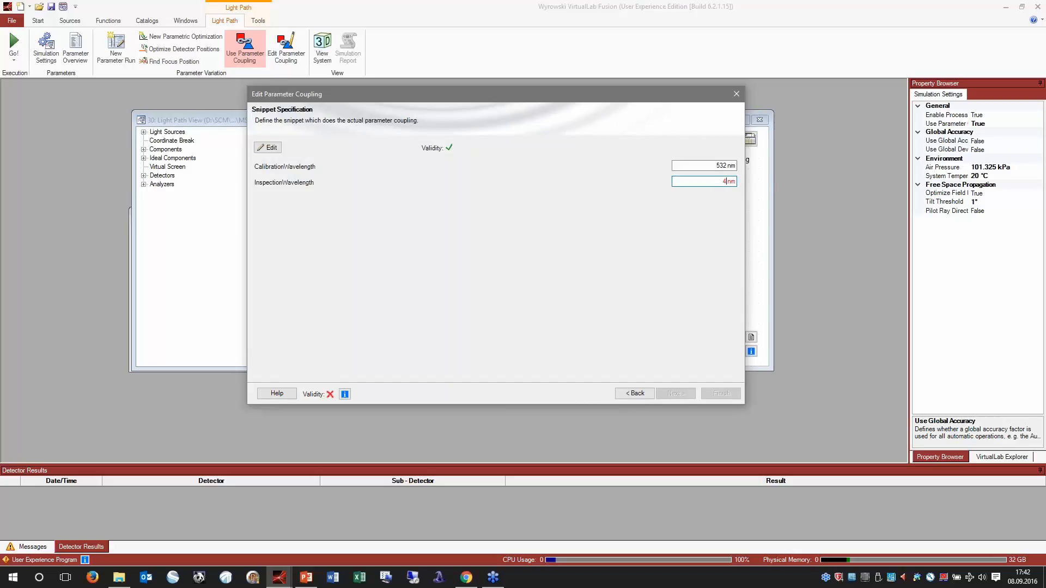
type("3")
left_click(268, 148)
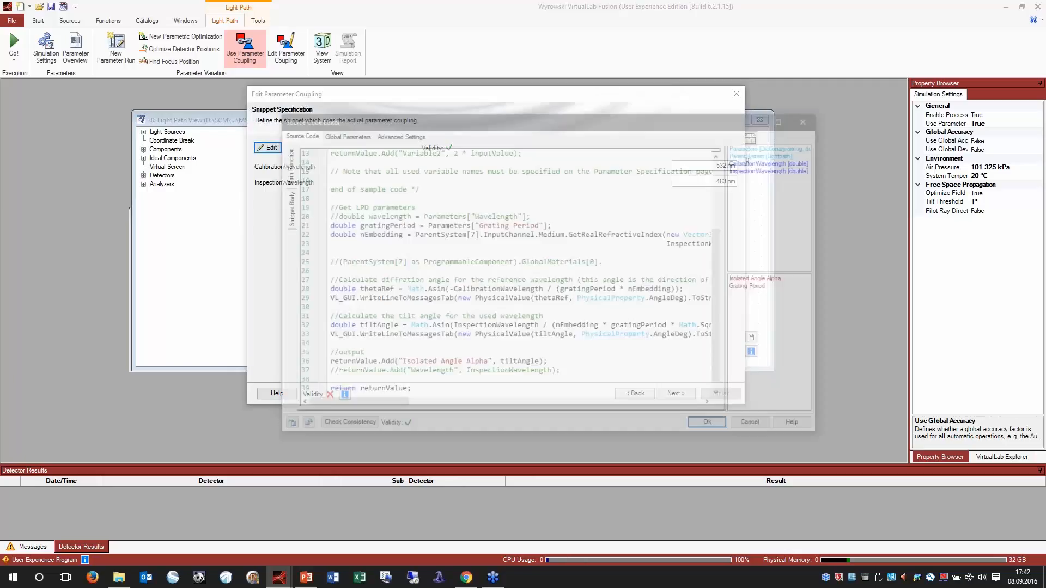
left_click(710, 426)
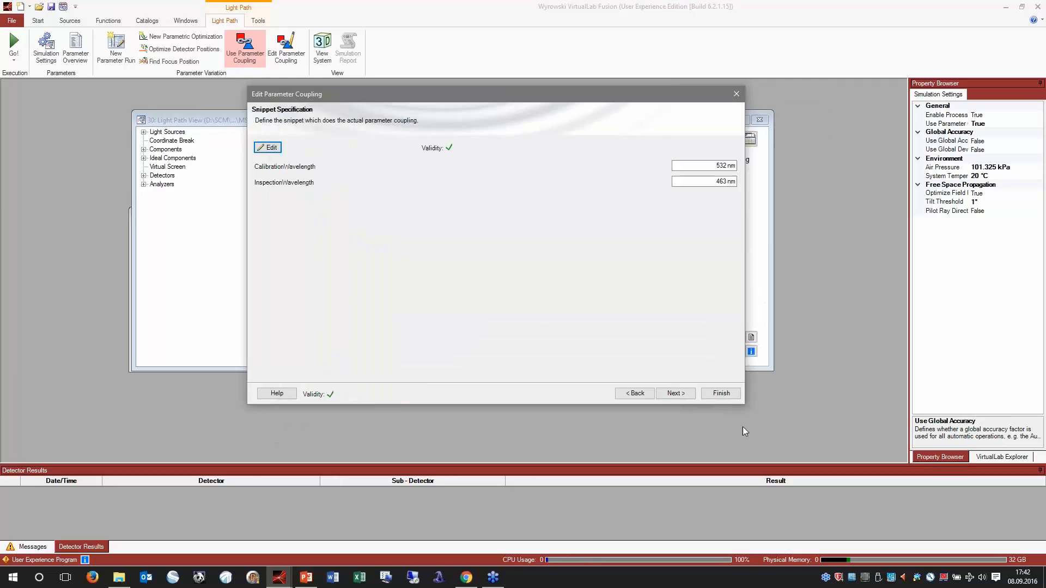
left_click(708, 397)
left_click(13, 43)
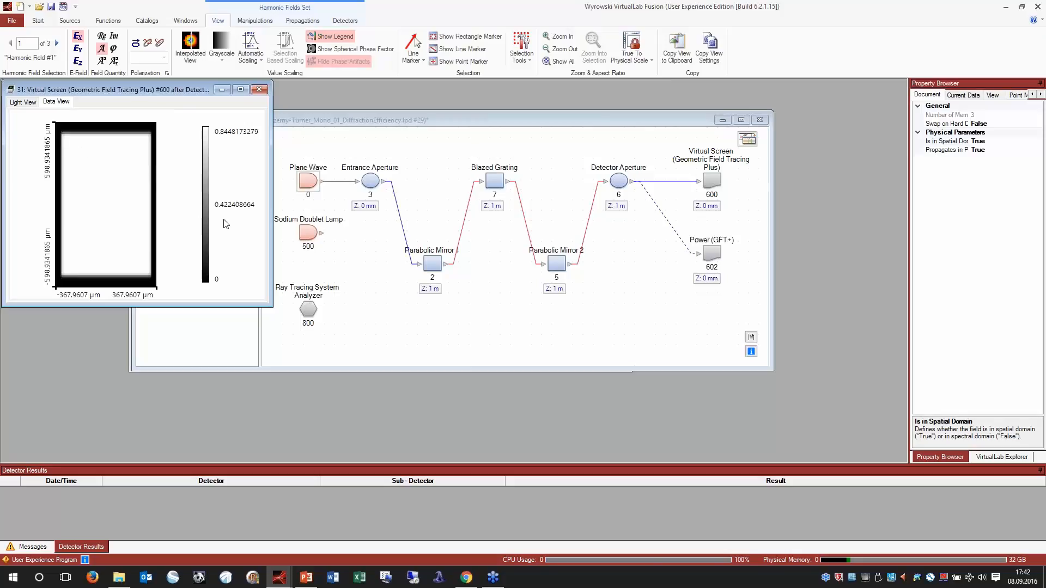
Set the light path's inspection wavelength to 496 nm in the parameter overview and run the simulation
left_click(379, 120)
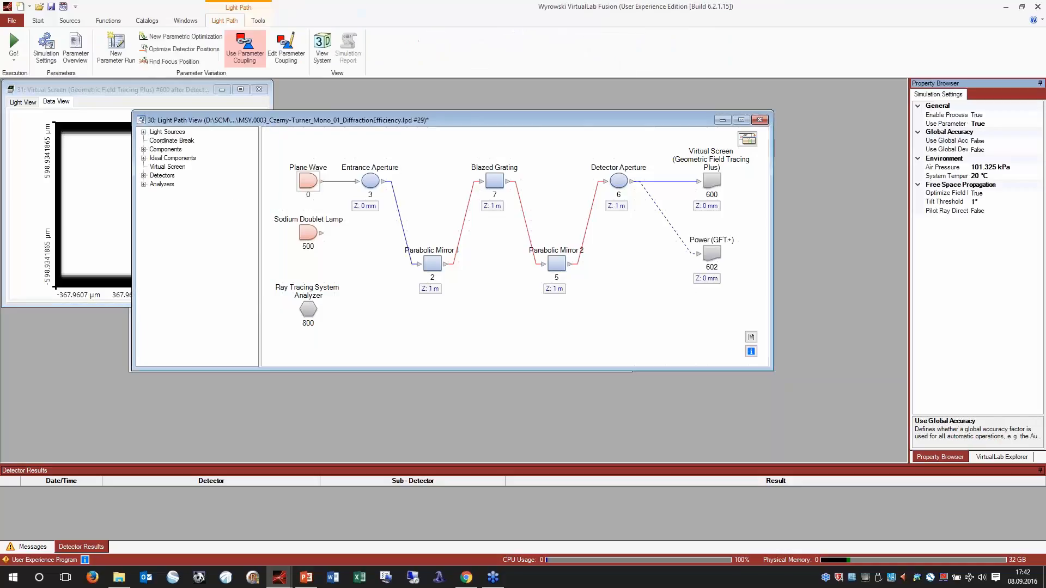
left_click(75, 48)
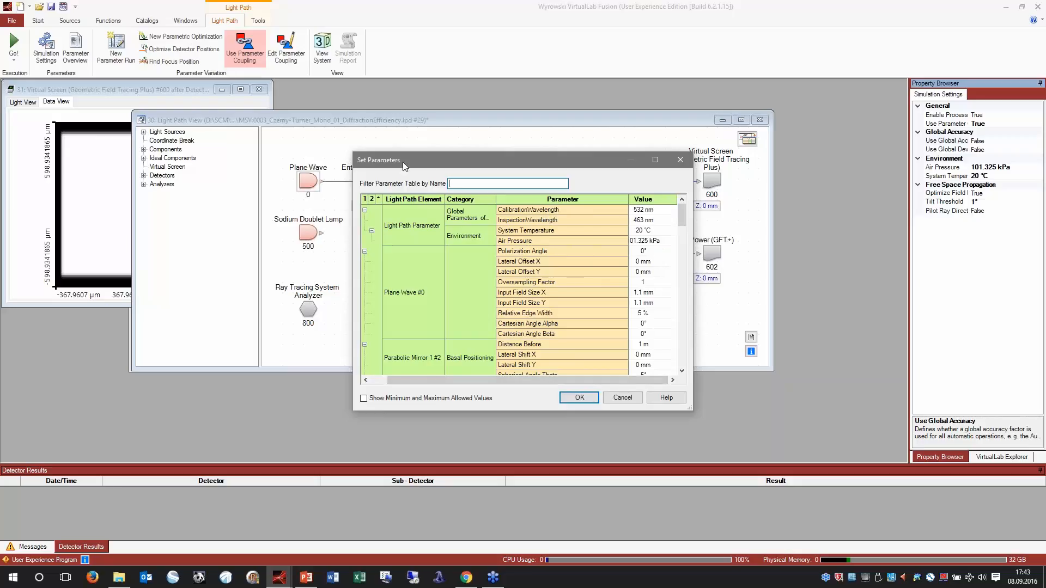
left_click_drag(652, 221, 649, 222)
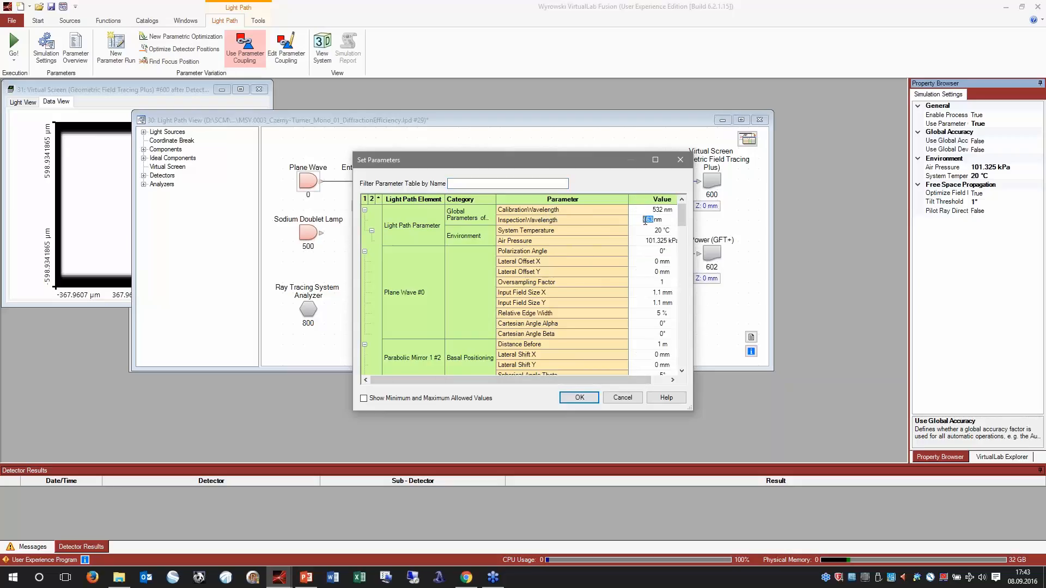
type("496")
left_click(579, 398)
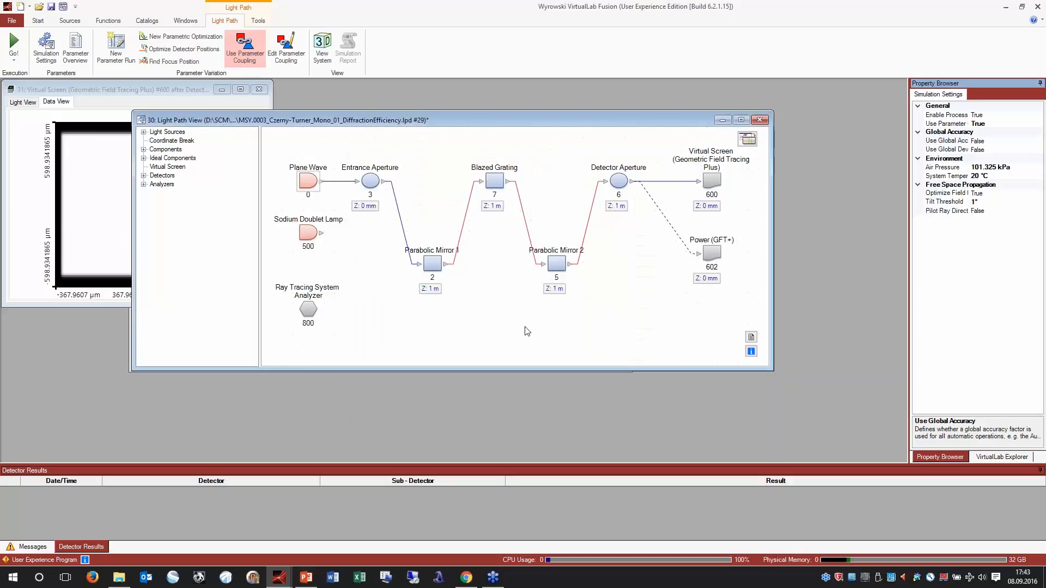
left_click(14, 44)
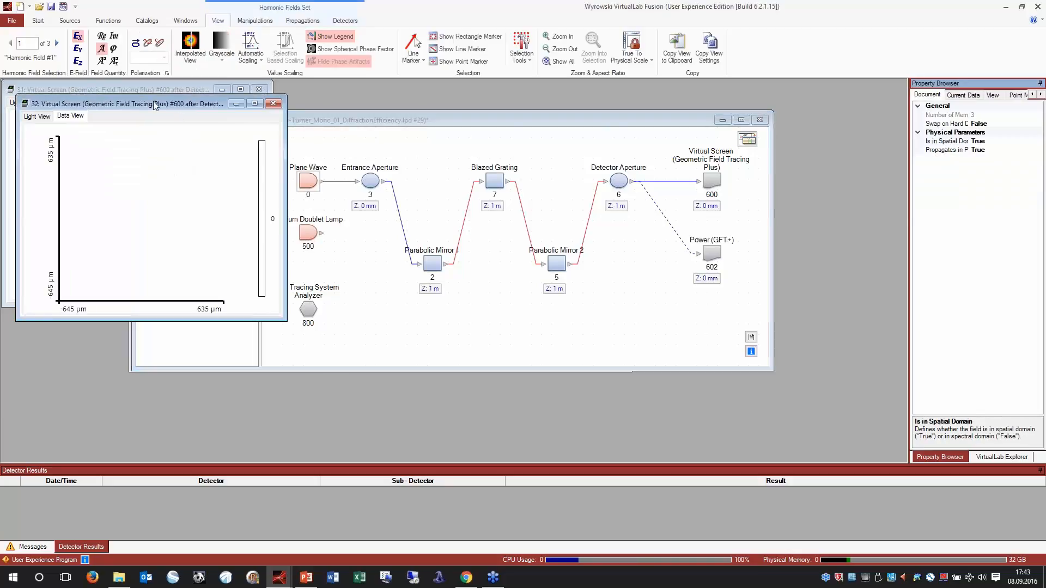
Place the 496 nm Virtual Screen result beside the 463 nm result and display its second harmonic field
left_click_drag(172, 103, 433, 90)
left_click(233, 101)
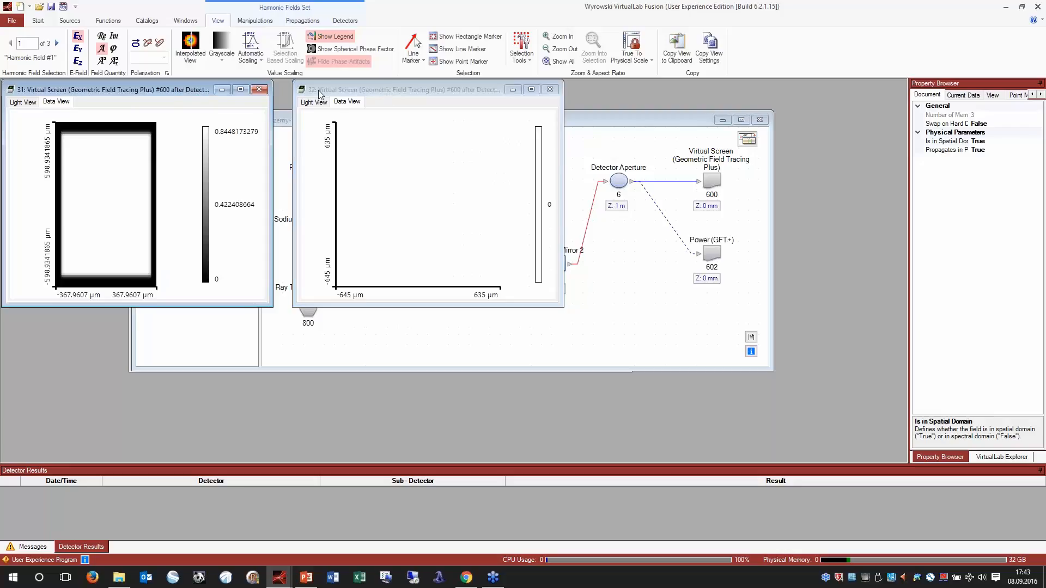
left_click(357, 94)
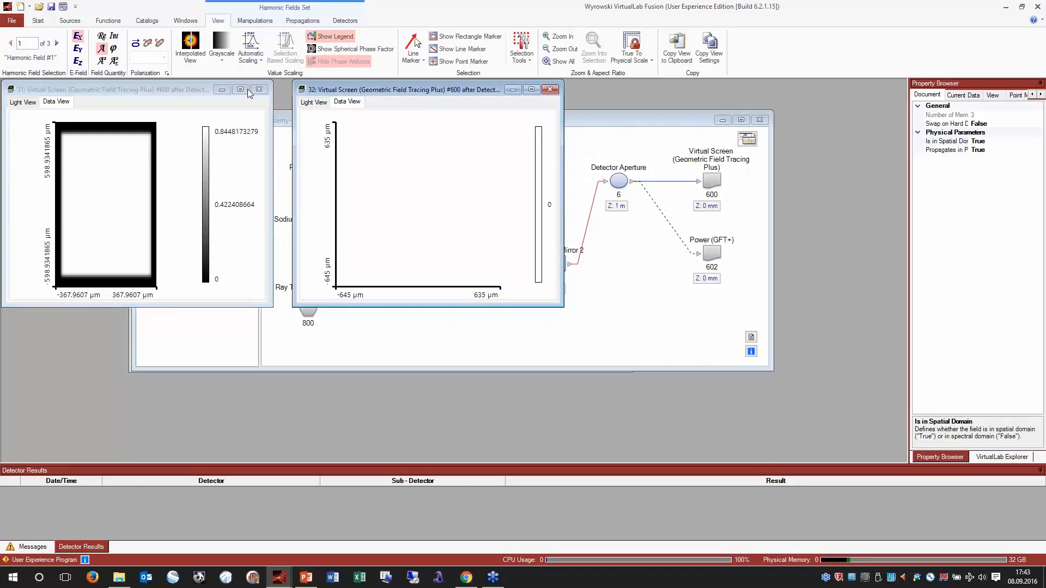
left_click(56, 43)
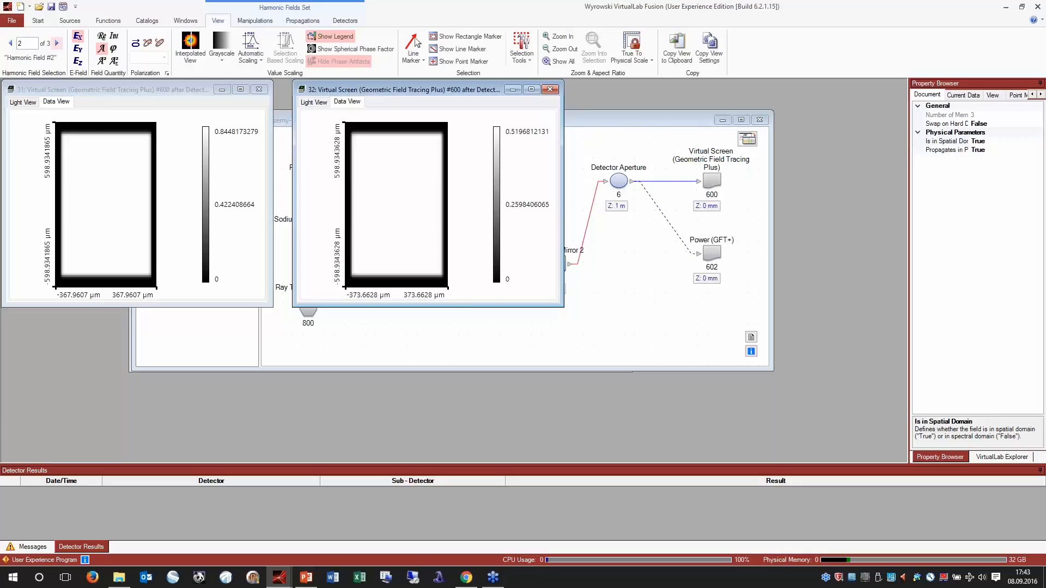
Switch the 463 nm and 496 nm Virtual Screen results to User-Defined Scaling
left_click(81, 90)
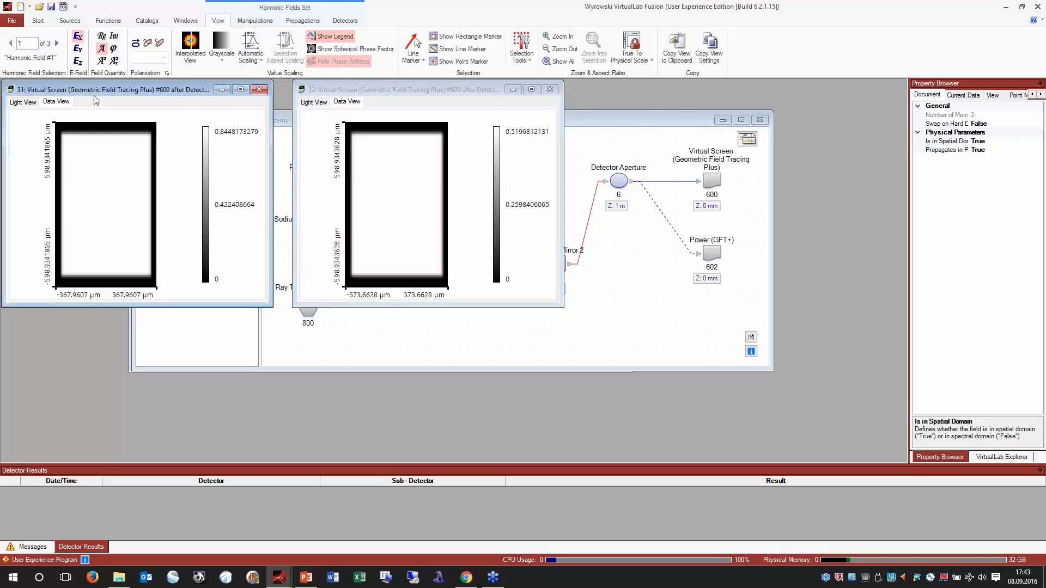
left_click(251, 55)
left_click(265, 103)
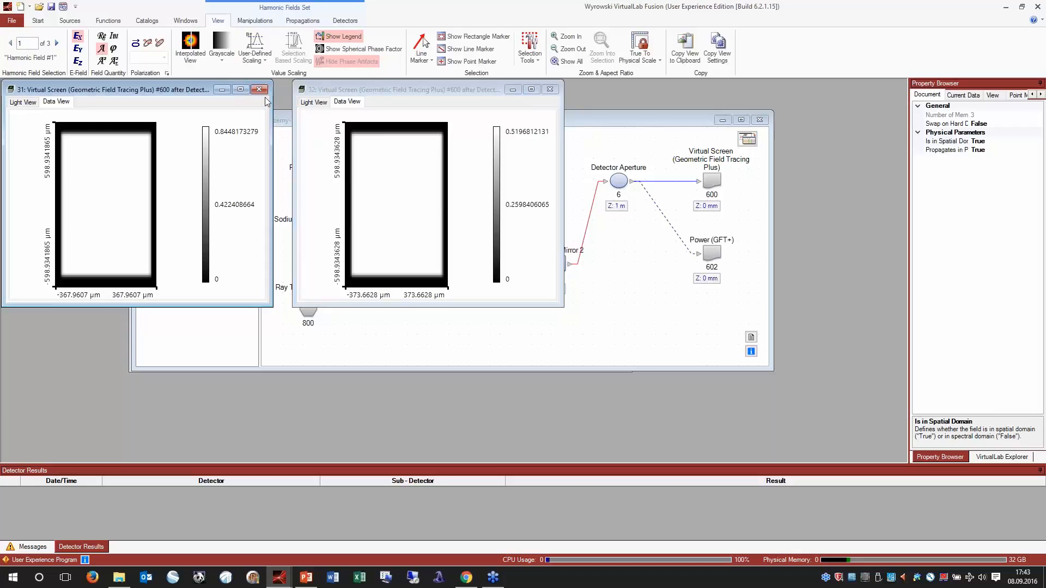
left_click(365, 93)
left_click(251, 57)
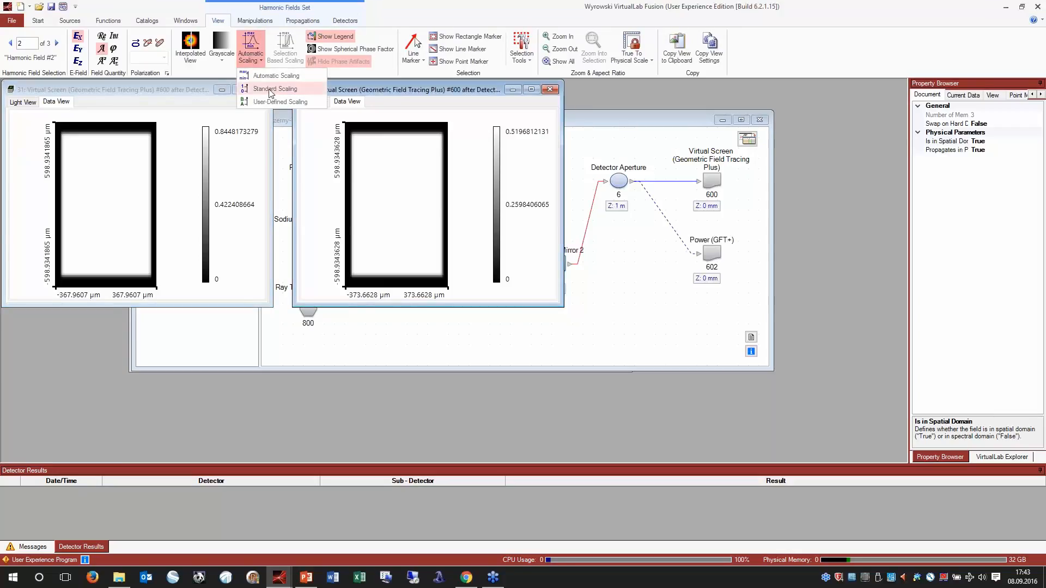
left_click(272, 103)
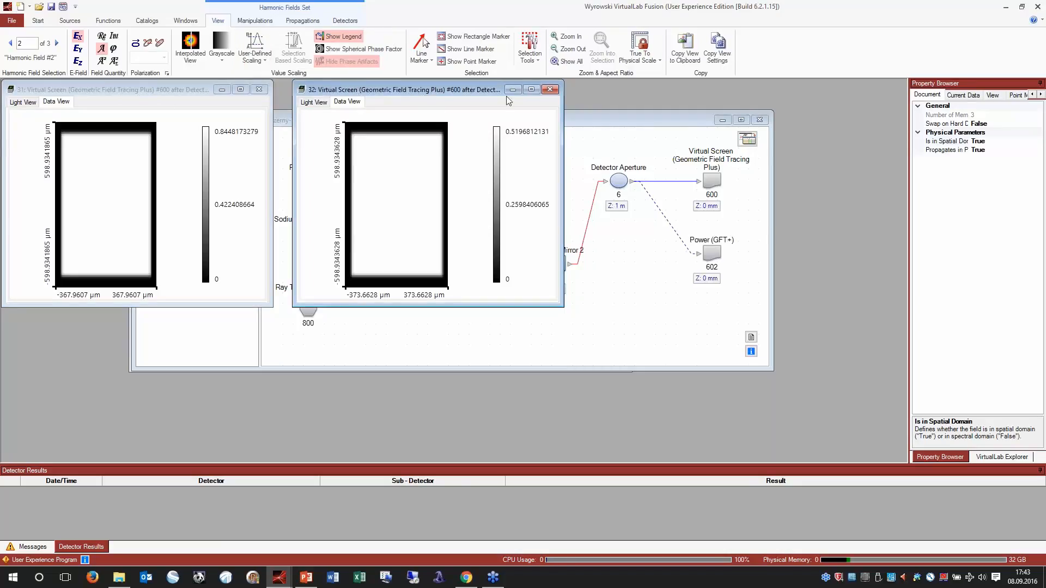
Copy the view settings of the 463 nm Virtual Screen result to the 496 nm result
left_click(717, 56)
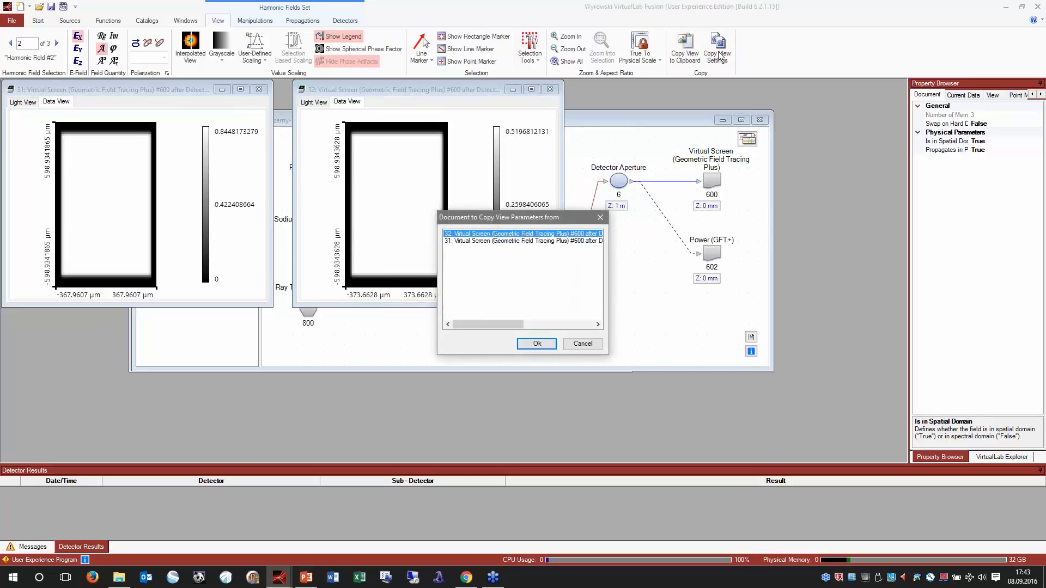
left_click(514, 241)
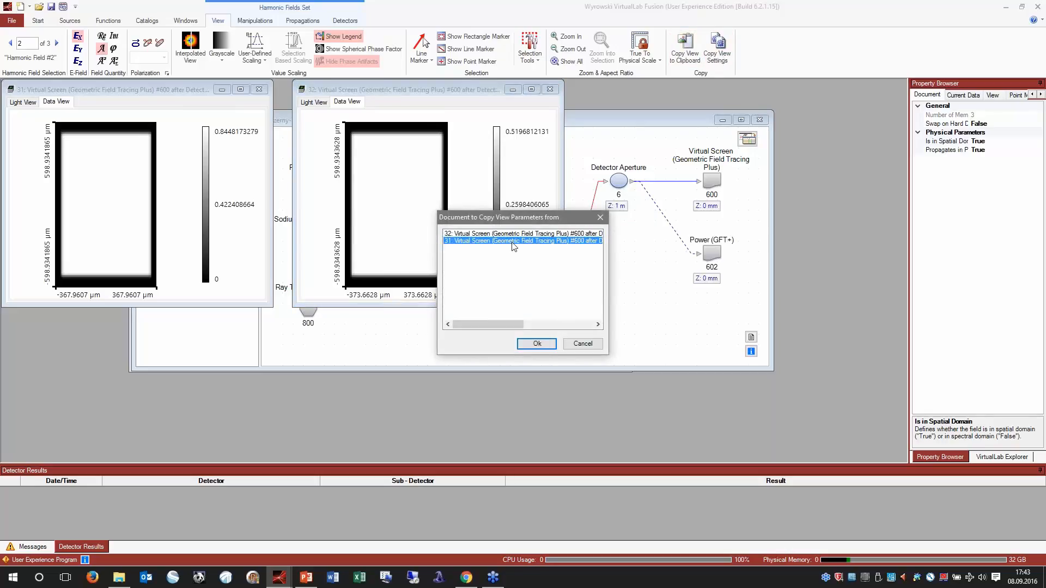
left_click(537, 343)
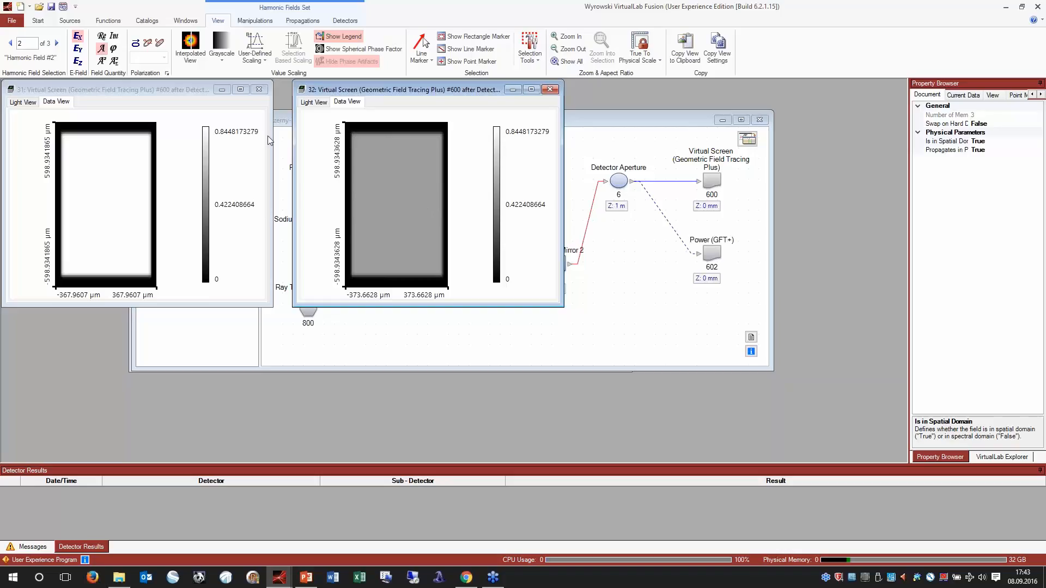
Inspect the 3D view of the optical system in the DiffractionEfficiency light path, then close the view
left_click(306, 579)
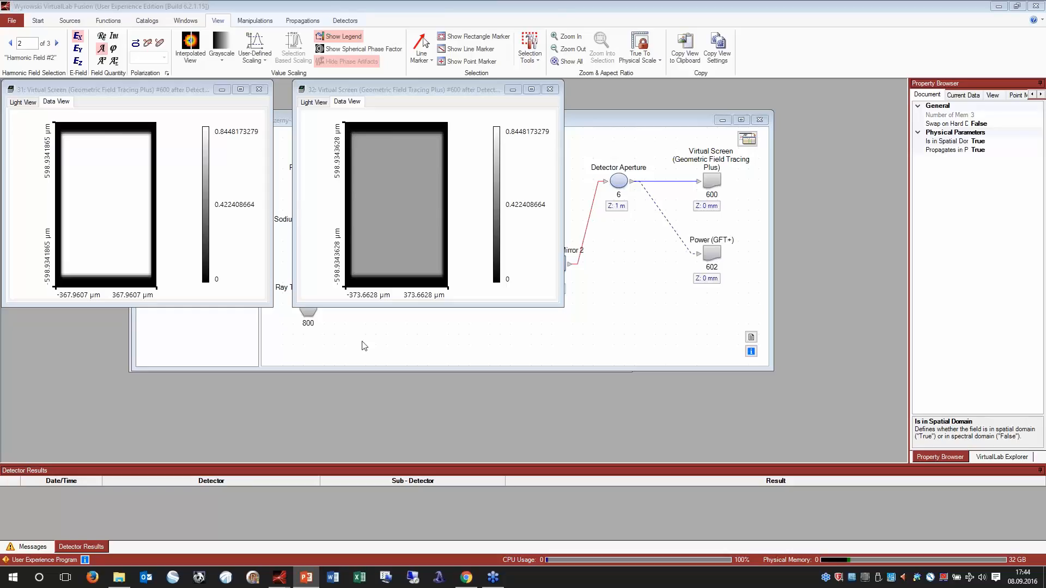
left_click(377, 358)
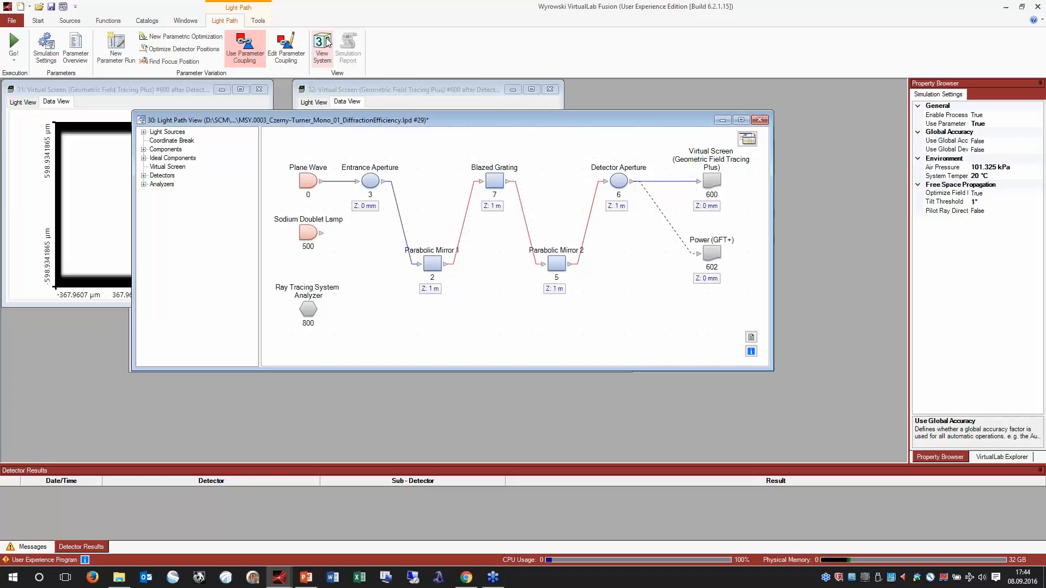
left_click(326, 43)
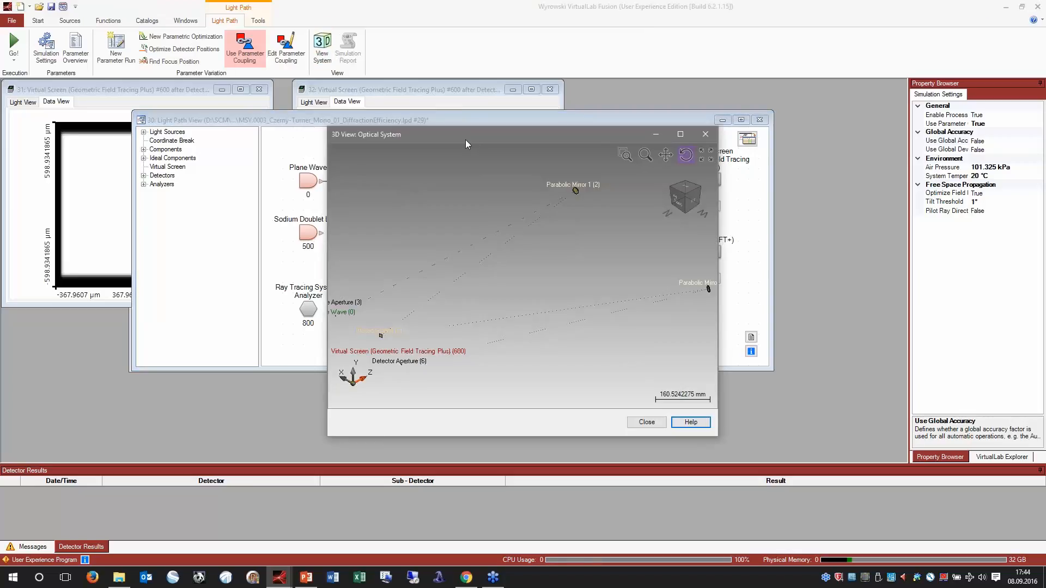
left_click_drag(466, 140, 113, 142)
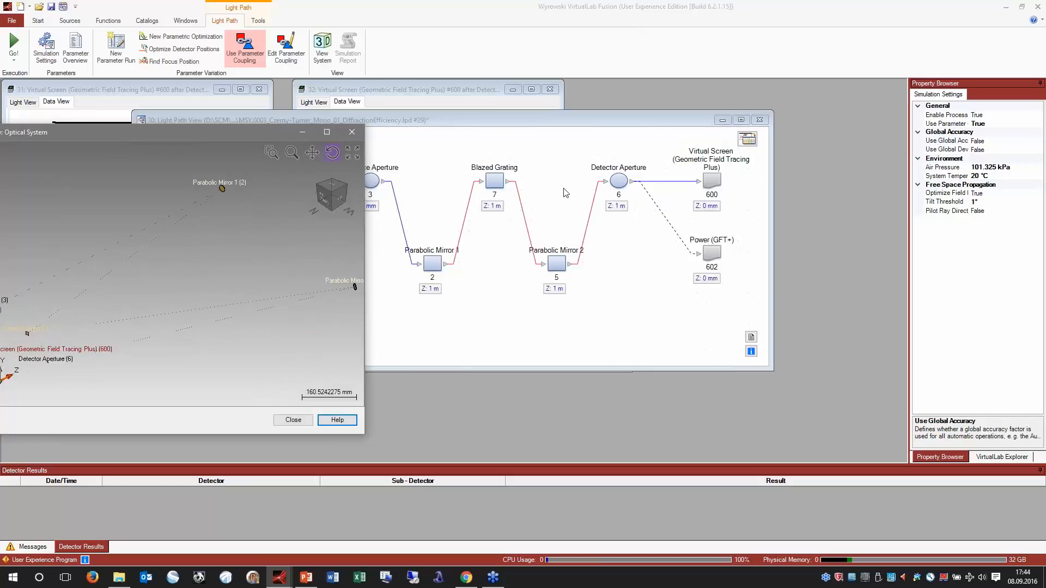
left_click_drag(233, 136, 510, 127)
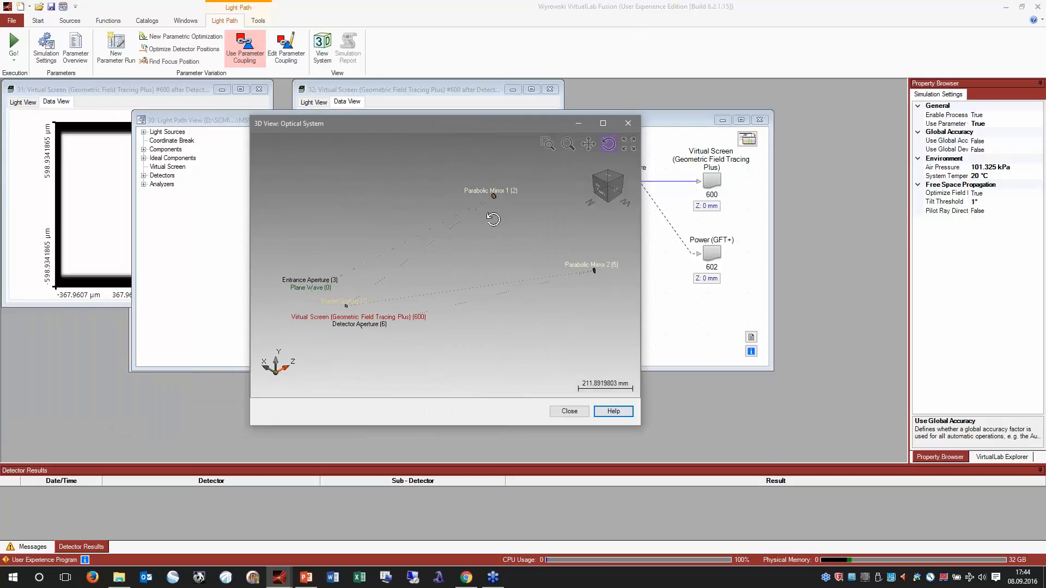
left_click(628, 123)
Open MSY.0003_Czerny-Turner_Mono_02_RT.lpd and inspect its optical system from another angle in the 3D view
left_click(120, 576)
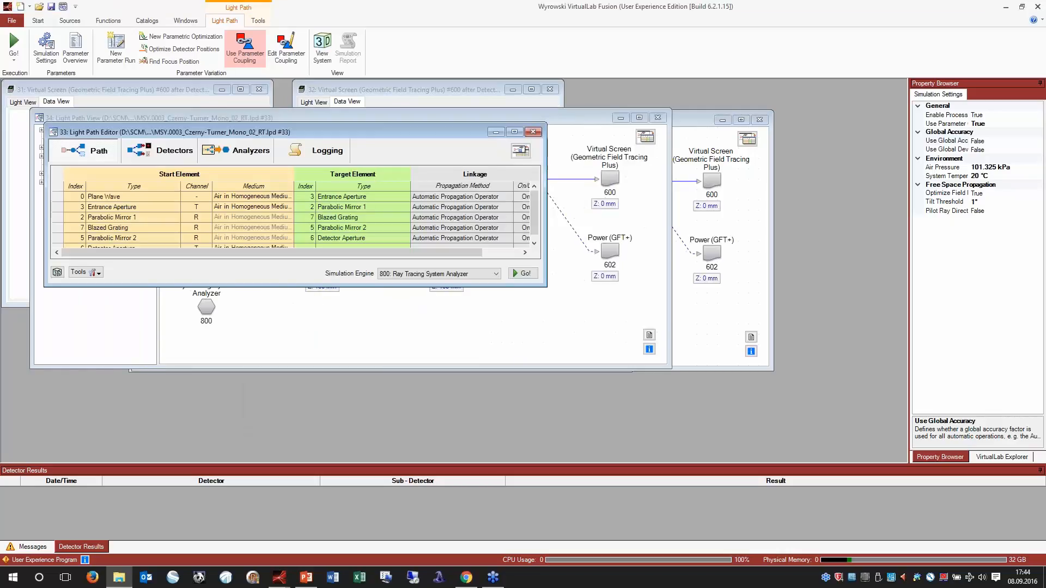
left_click(553, 321)
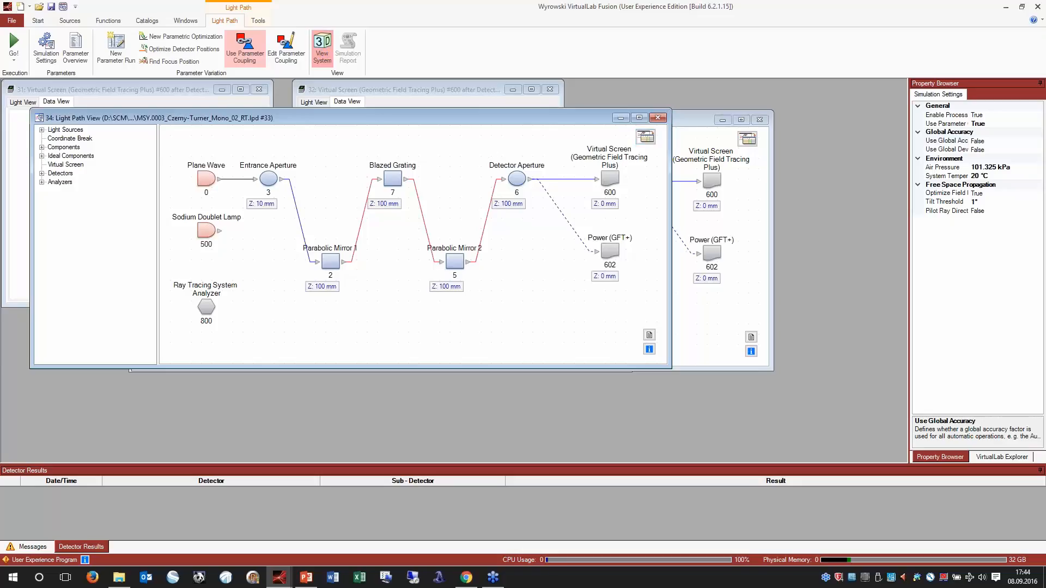
left_click(322, 49)
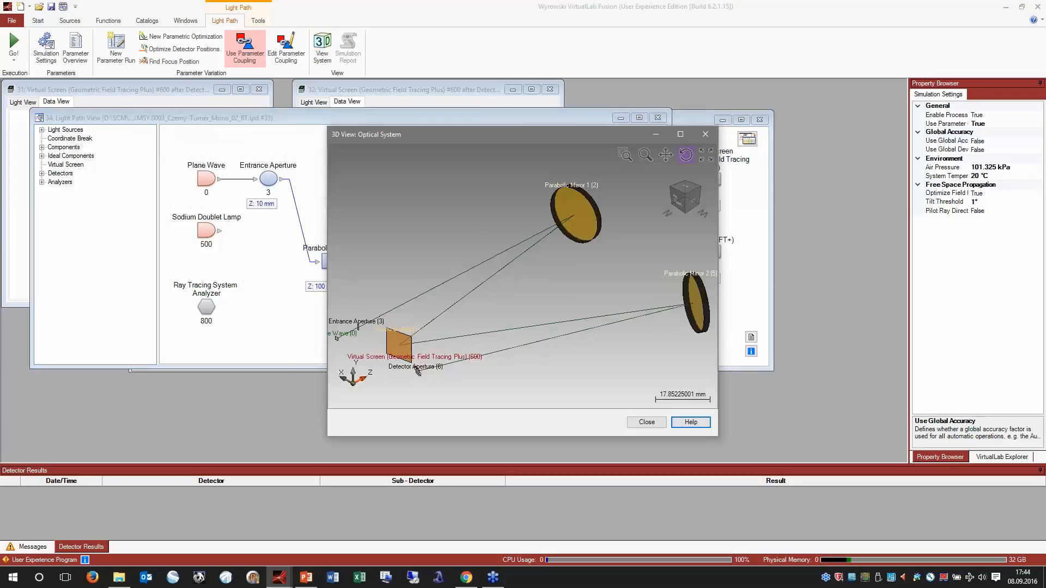
left_click_drag(570, 347, 610, 365)
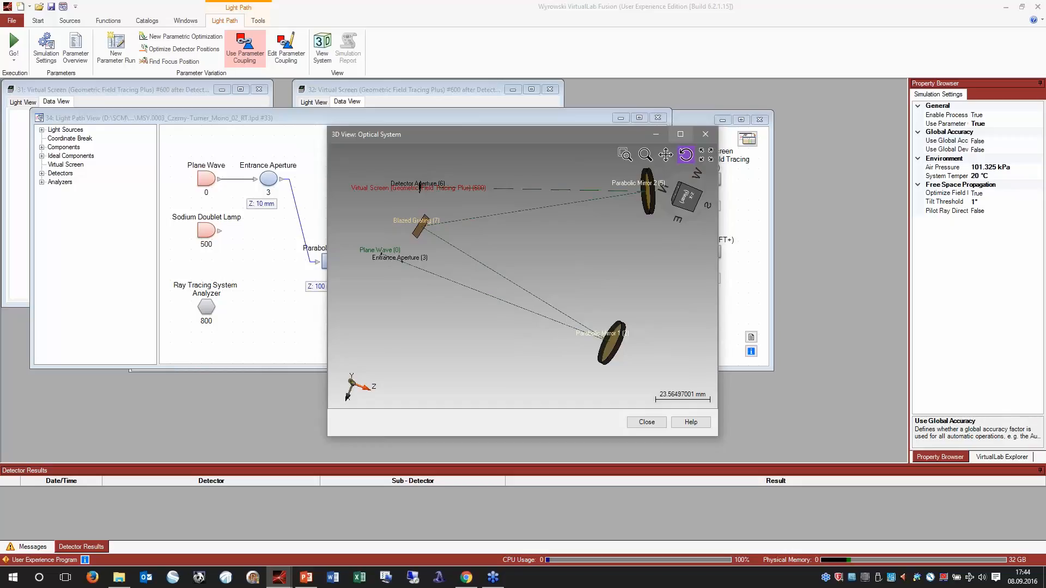
left_click(707, 134)
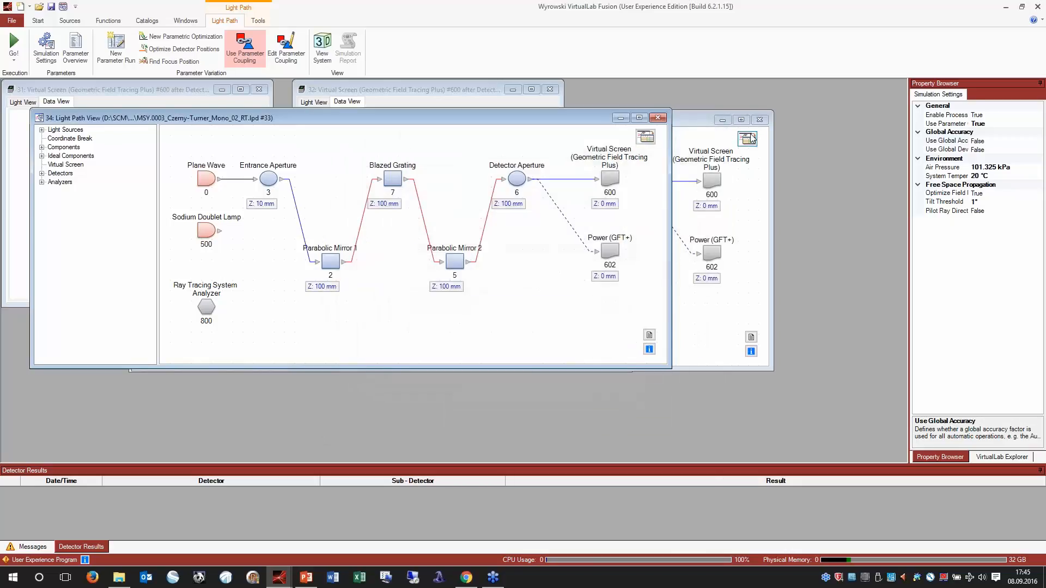
Run the Ray Tracing System Analyzer for the RT light path, examine the enlarged 3D ray distribution and close it
left_click(645, 137)
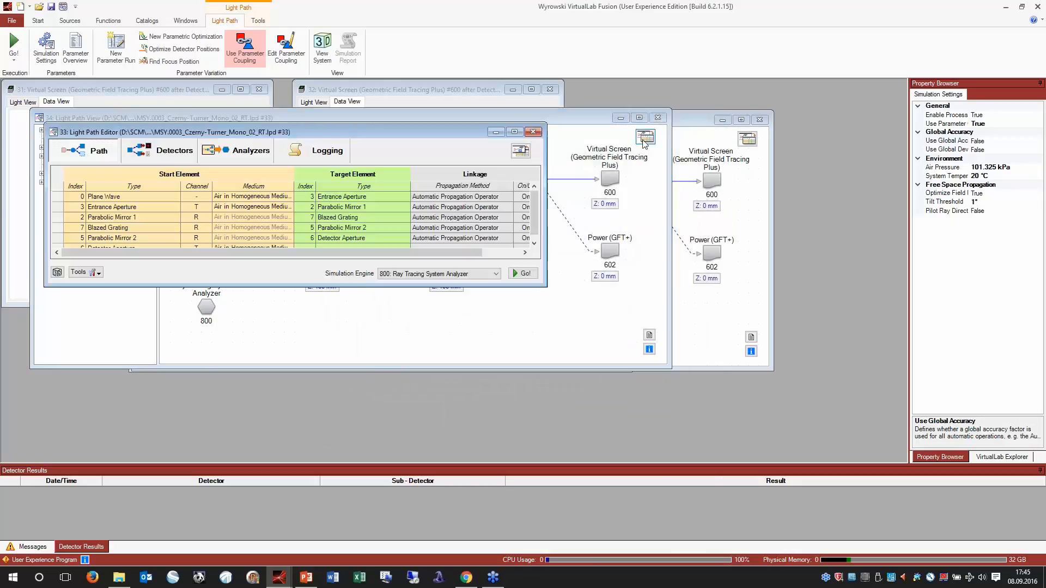
left_click(522, 274)
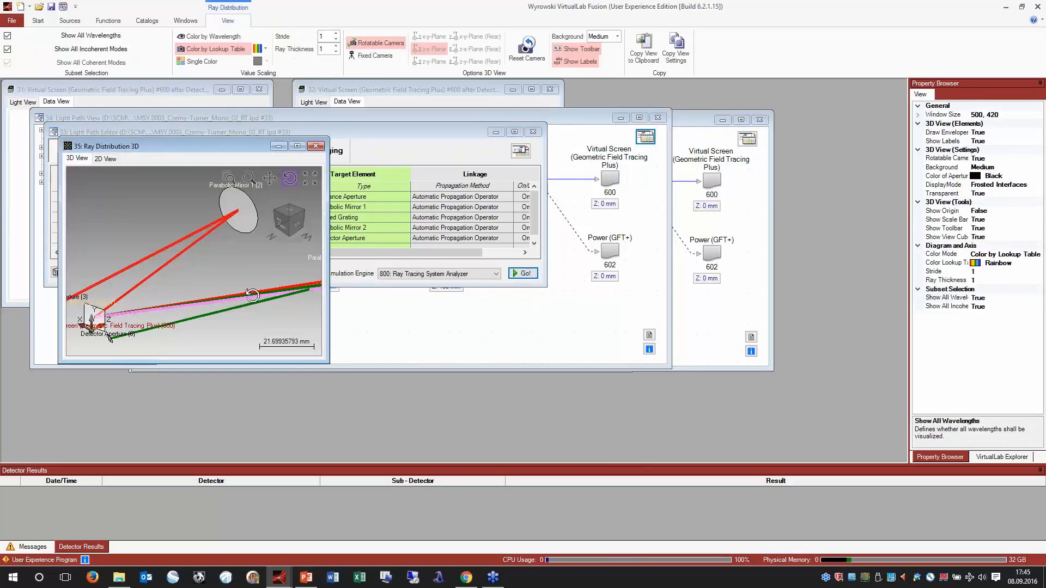
left_click_drag(328, 360, 737, 436)
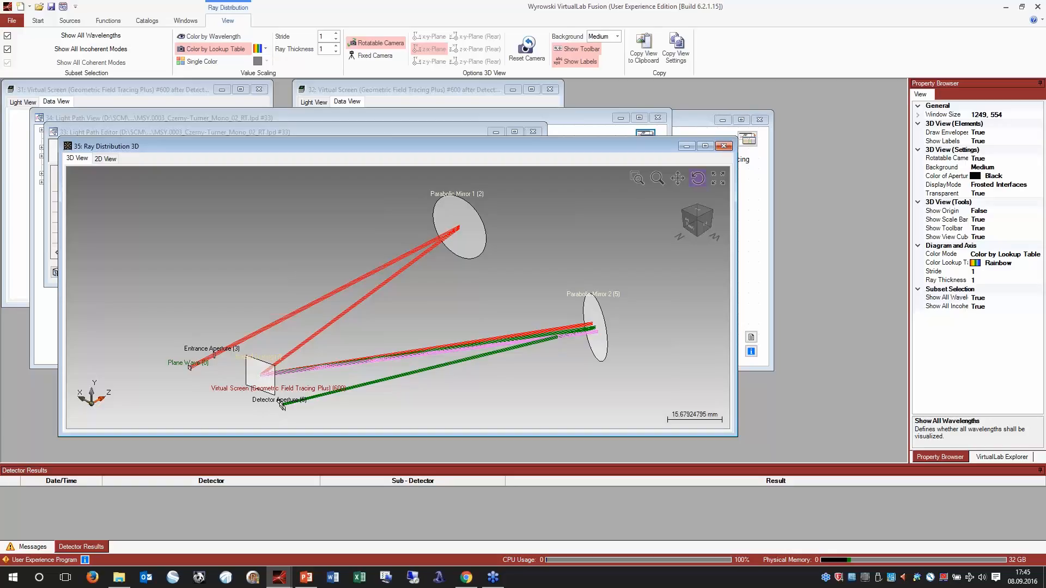
key("alt+Tab")
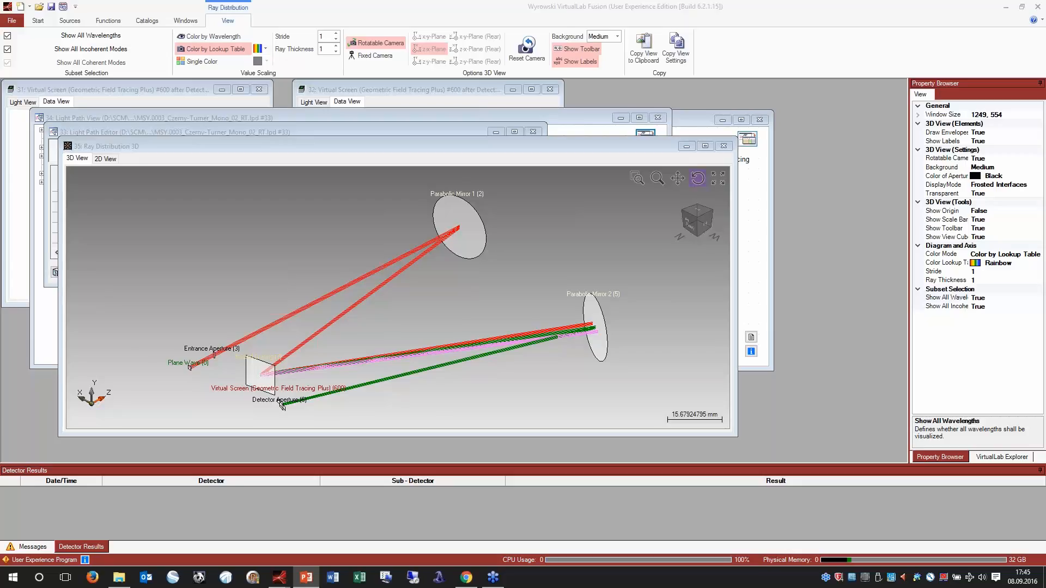
left_click(723, 146)
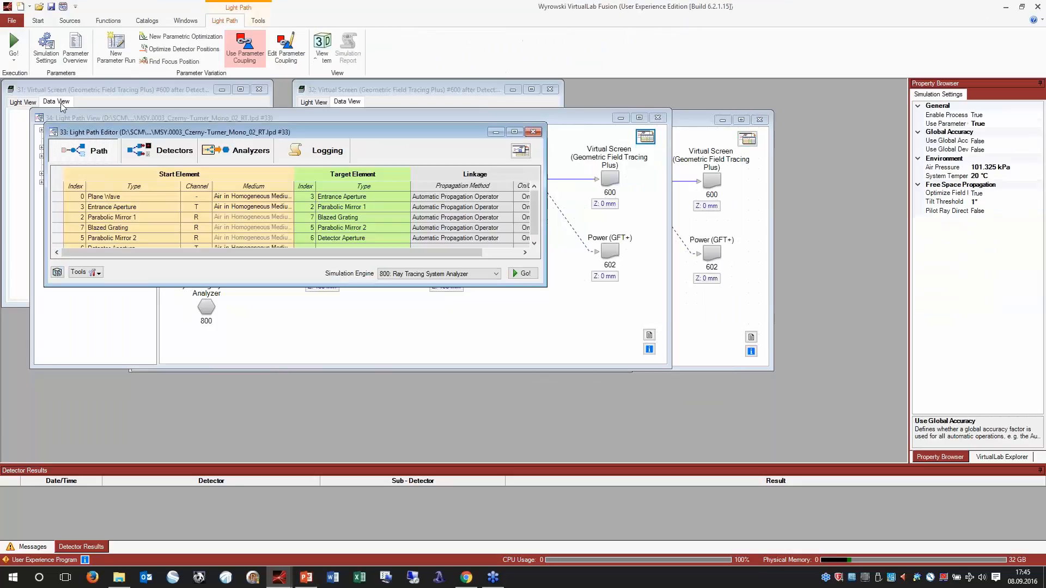
Start a new parameter run, then open and play the animation MSY.0003_Czerny-Turner_Mono_03_VIS_Scan.bms, stopping at frame 32 before closing it
left_click(117, 56)
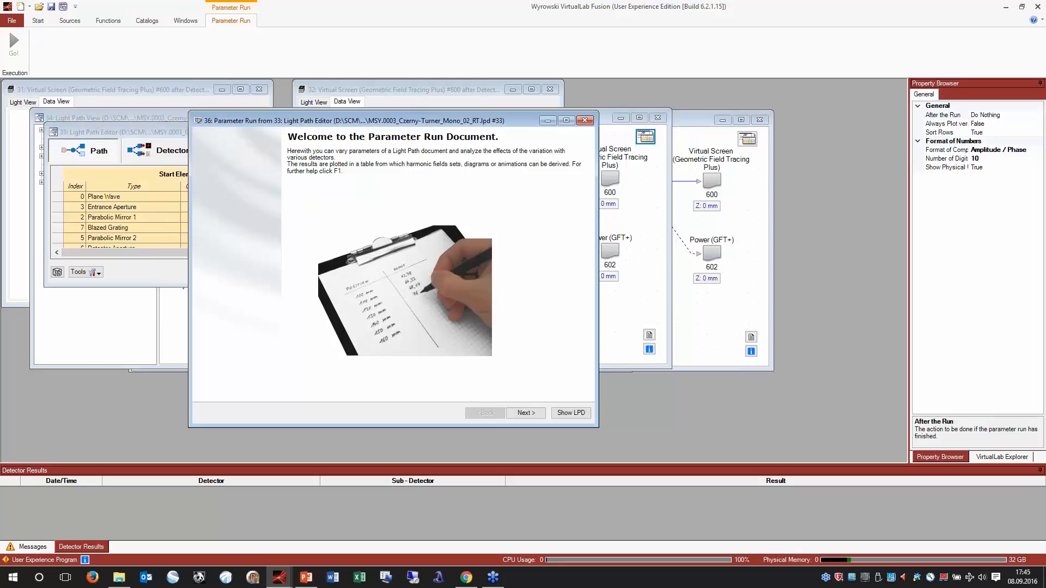
key("alt+Tab")
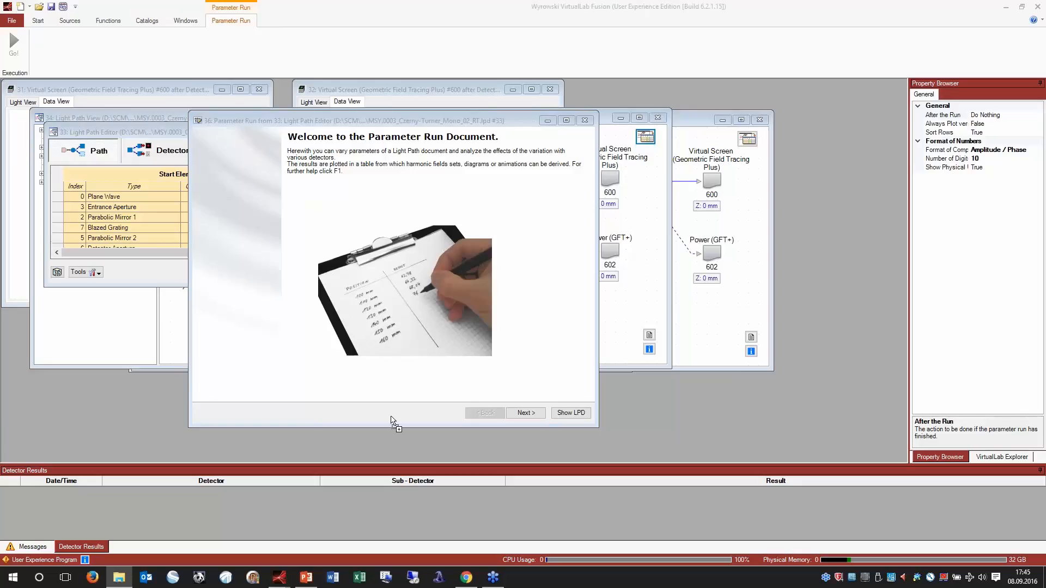
left_click_drag(698, 404, 345, 258)
left_click_drag(219, 180, 382, 135)
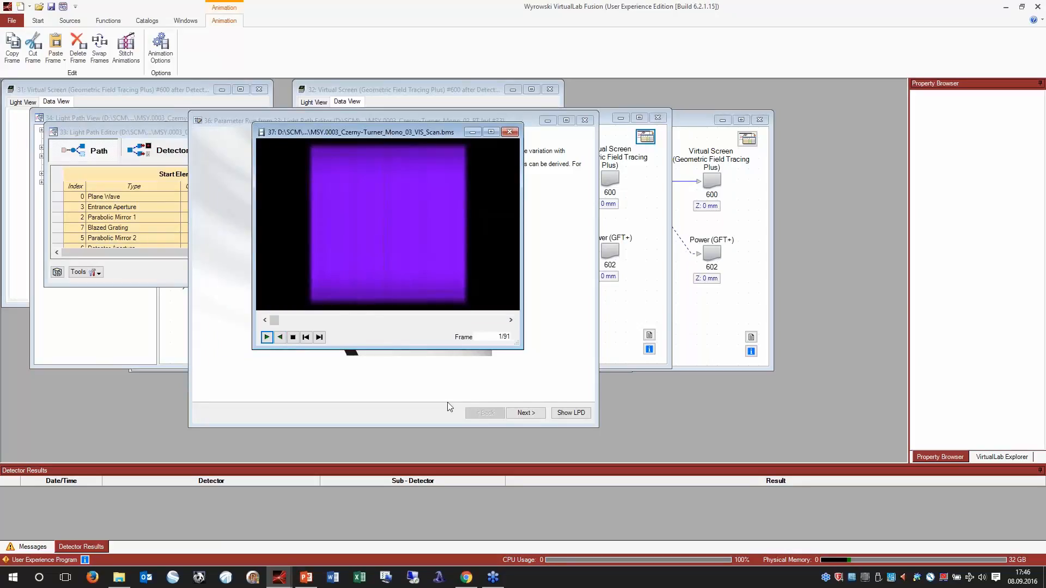
left_click(266, 337)
left_click(293, 337)
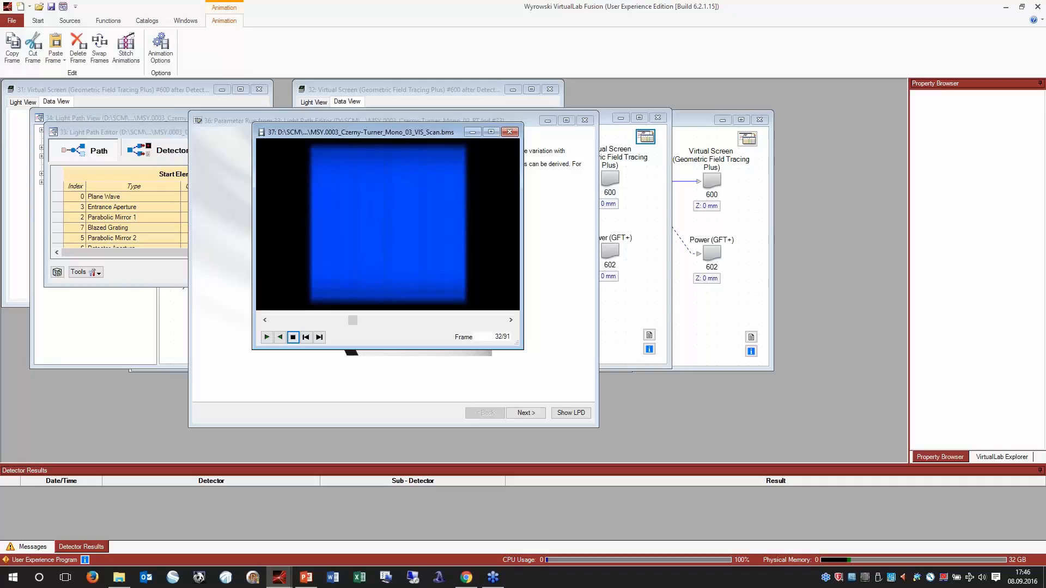
key("alt+Tab")
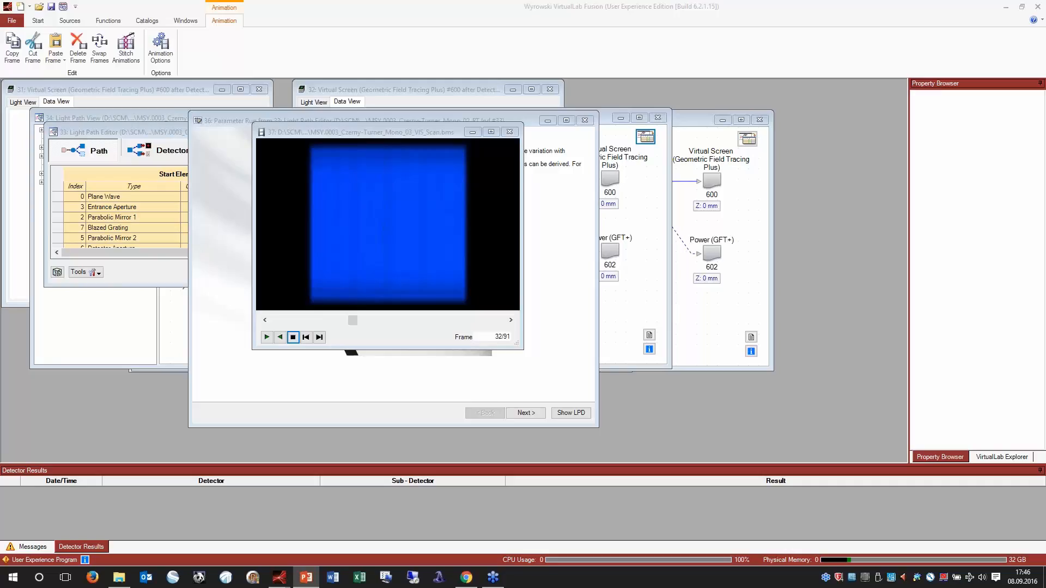
left_click(510, 133)
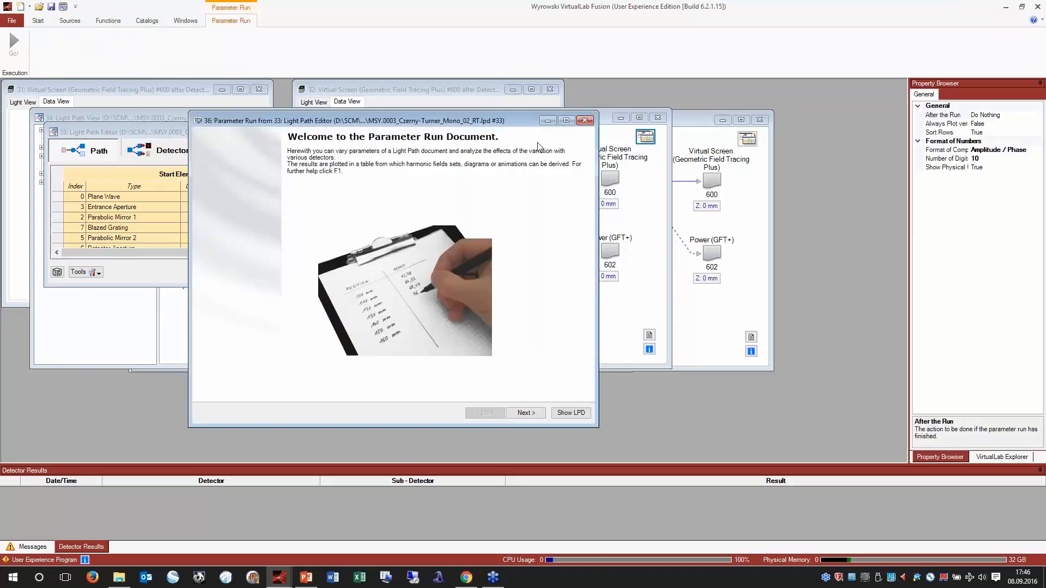
Close the blank parameter run and open MSY.0003_Czerny-Turner_Mono_07_Sodium.run in front of the light path windows
left_click(585, 121)
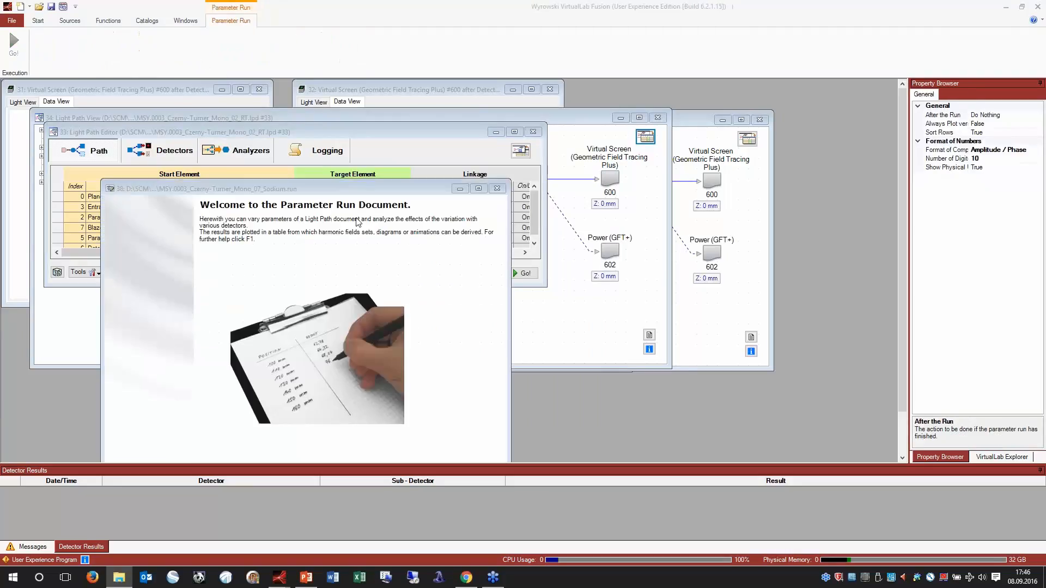
left_click_drag(344, 186, 441, 124)
left_click(615, 266)
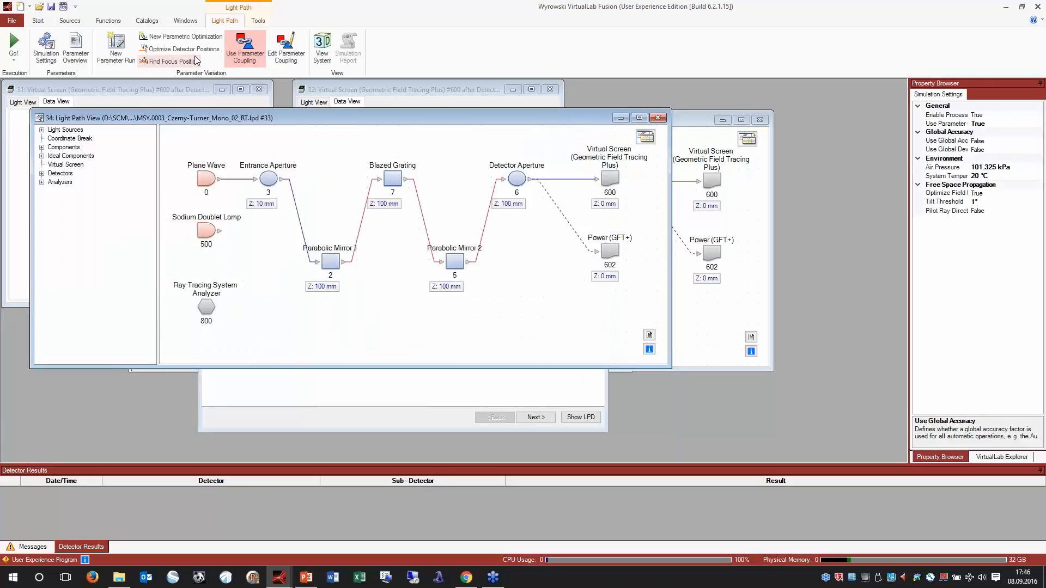
left_click(258, 21)
left_click(38, 61)
left_click(297, 418)
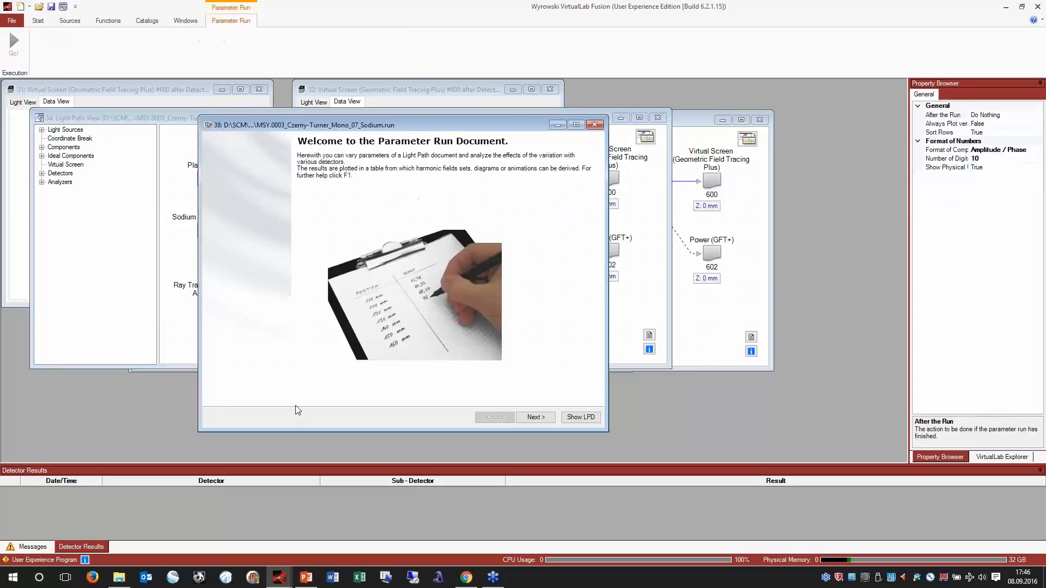
Review the sodium run's varied inspection wavelength, iteration preview and detecting devices, and proceed to its results page
left_click(535, 418)
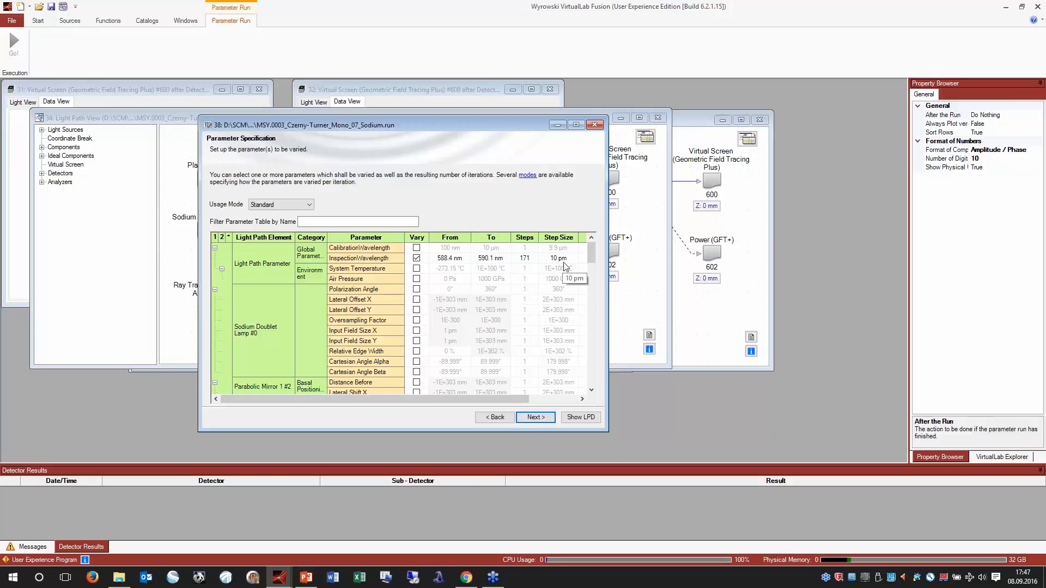
left_click(534, 421)
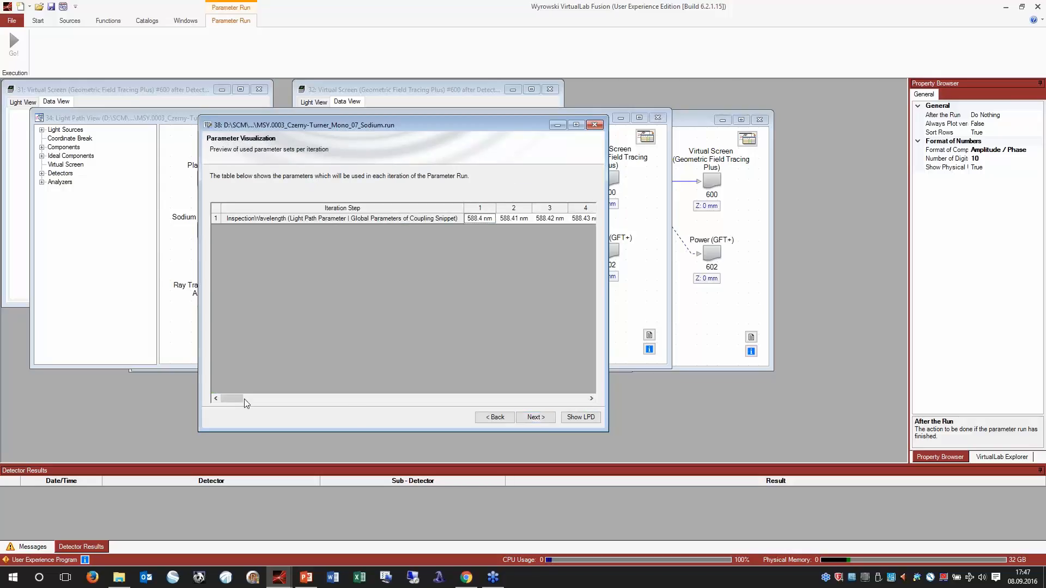
left_click_drag(231, 398, 254, 398)
left_click(539, 418)
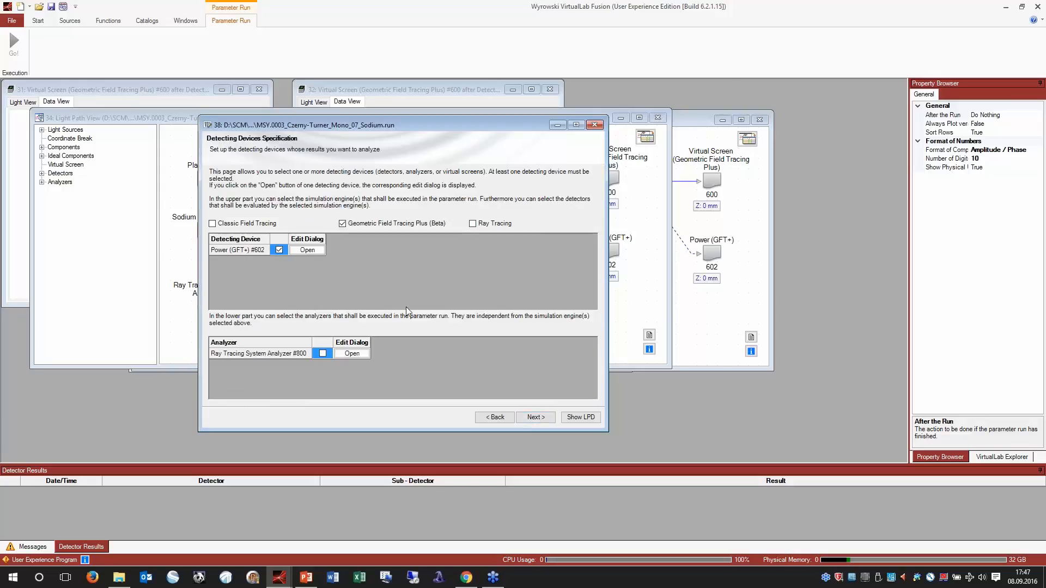
left_click(544, 417)
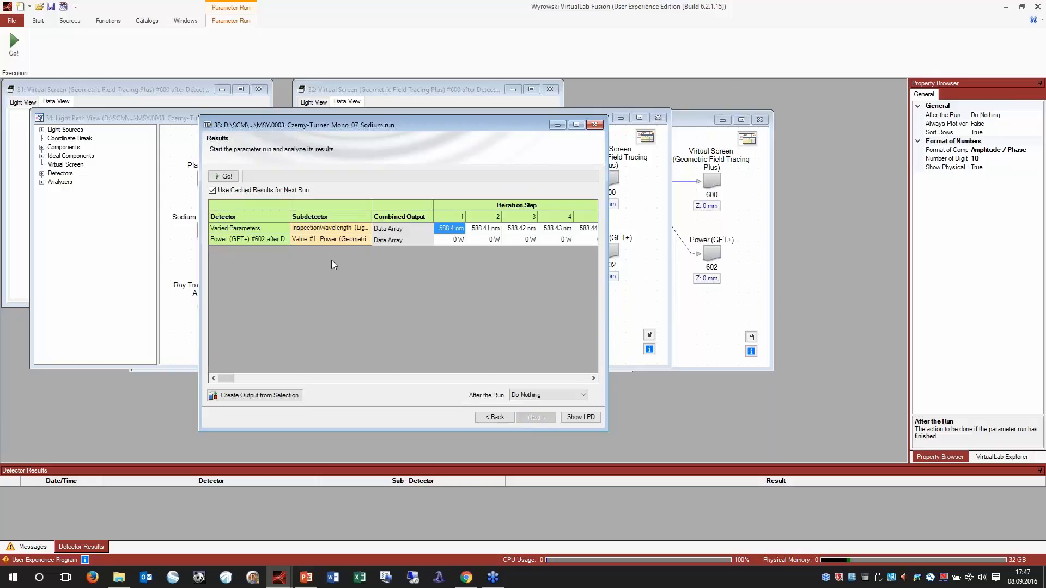
Enlarge and reposition the sodium parameter run window, and look through the power values across the iteration steps
left_click_drag(603, 430, 892, 437)
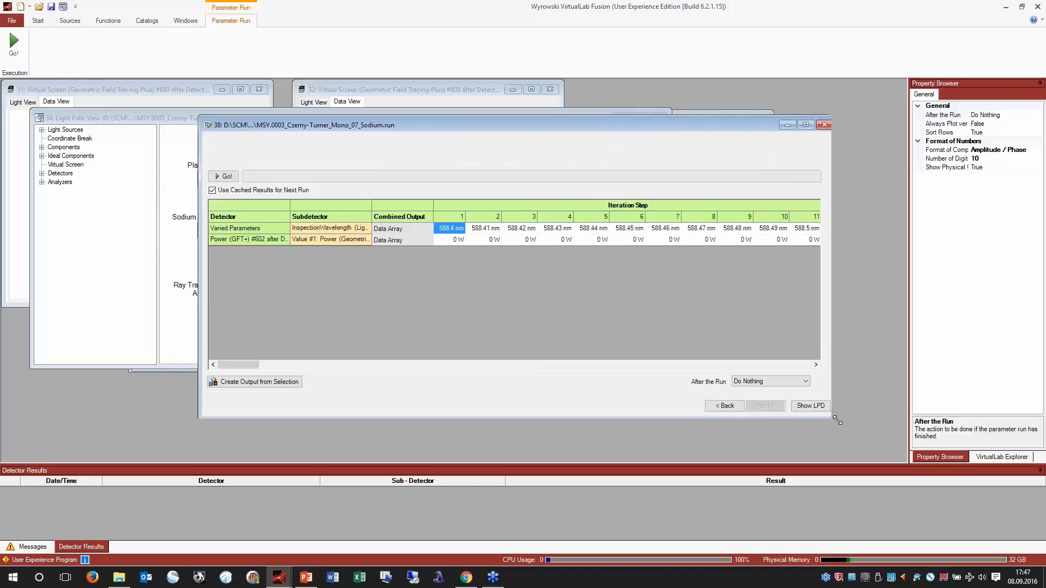
left_click_drag(370, 122, 223, 107)
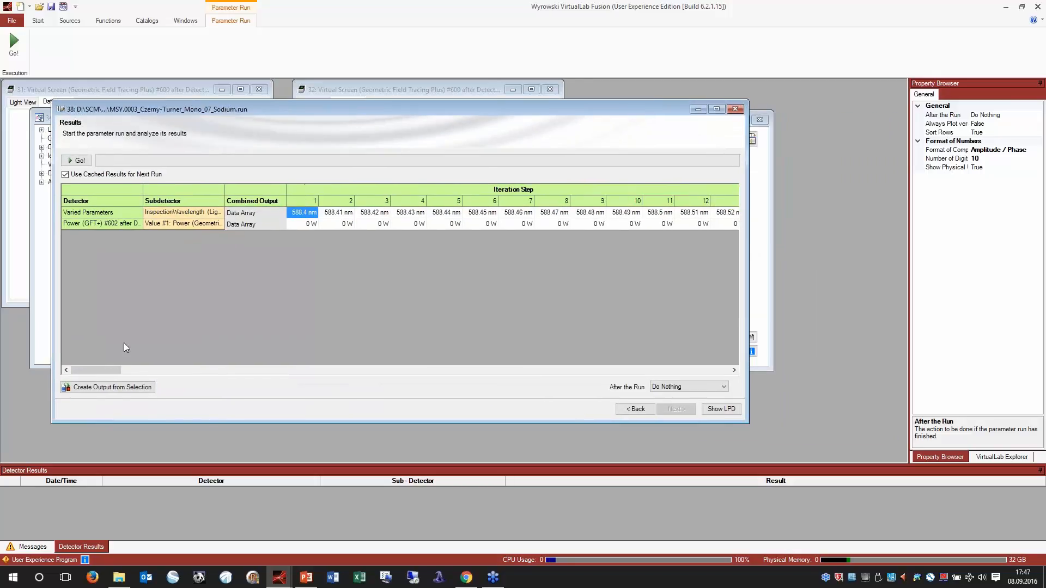
left_click_drag(96, 370, 227, 375)
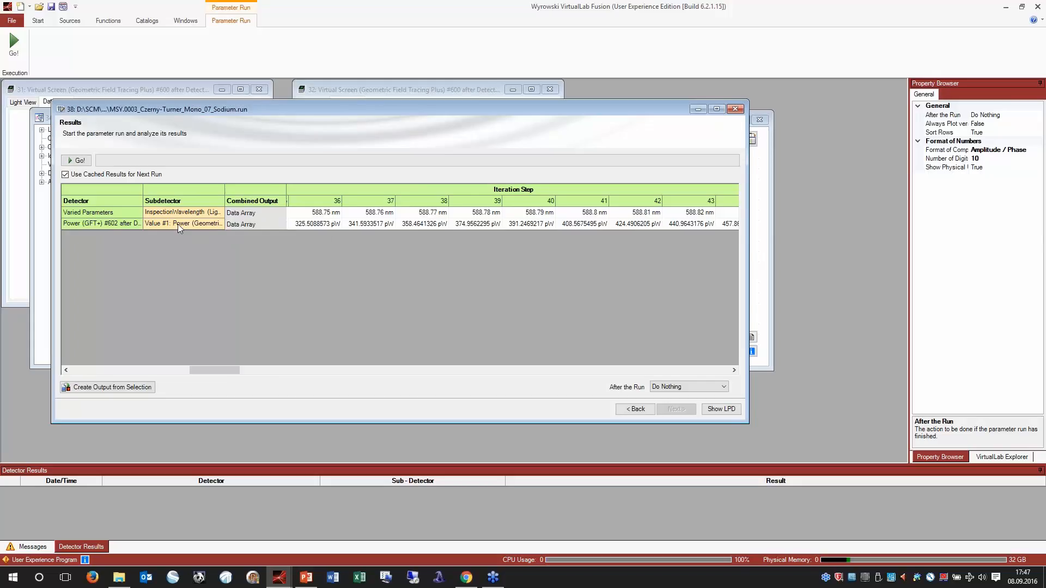
Plot the power detector's values against inspection wavelength in an enlarged diagram and mark the dip between the two peaks at about 589.4 nm
left_click(178, 225)
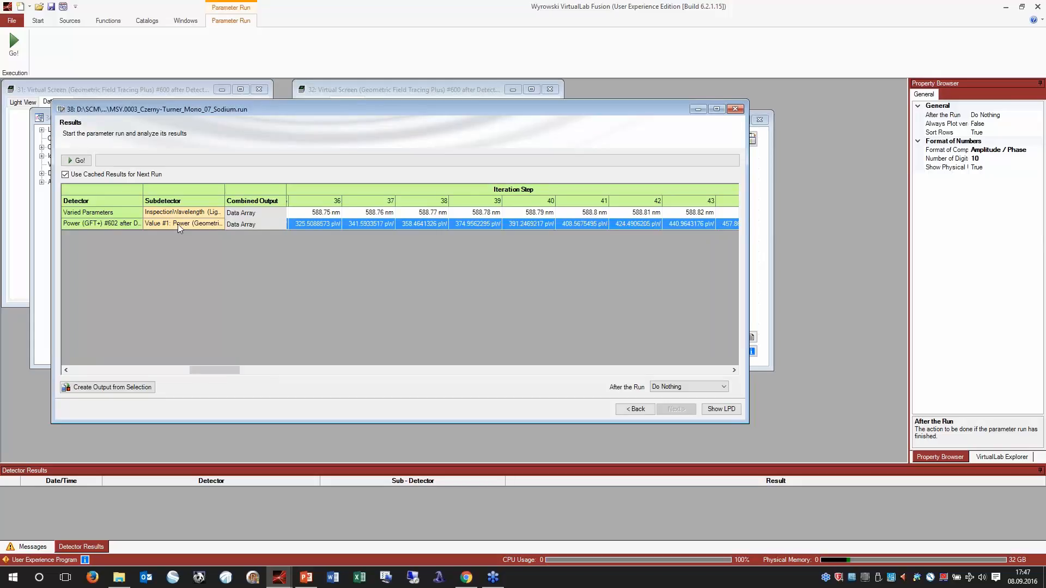
double_click(178, 223)
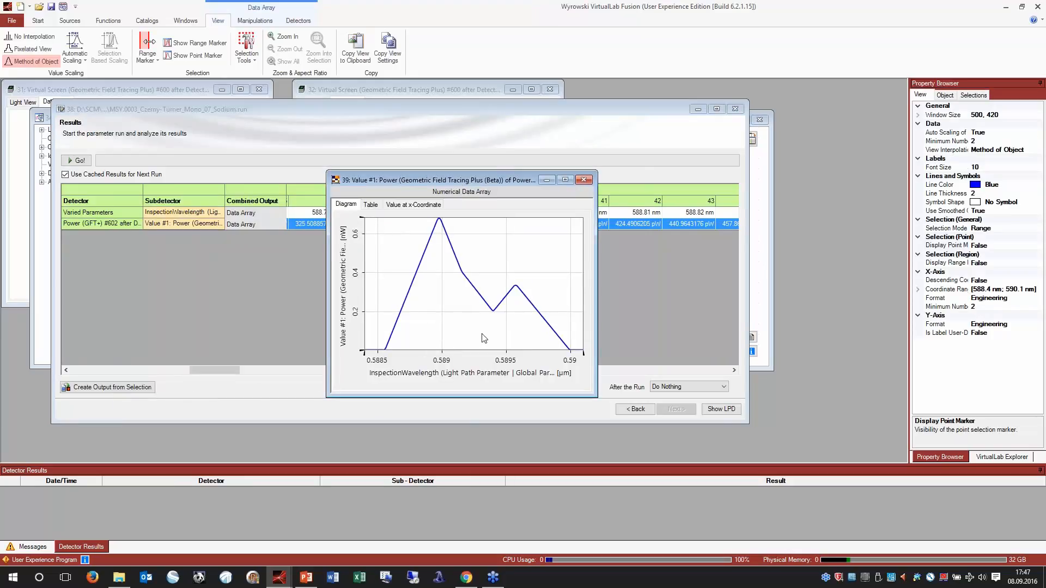
left_click_drag(596, 396, 761, 438)
left_click_drag(538, 179, 479, 134)
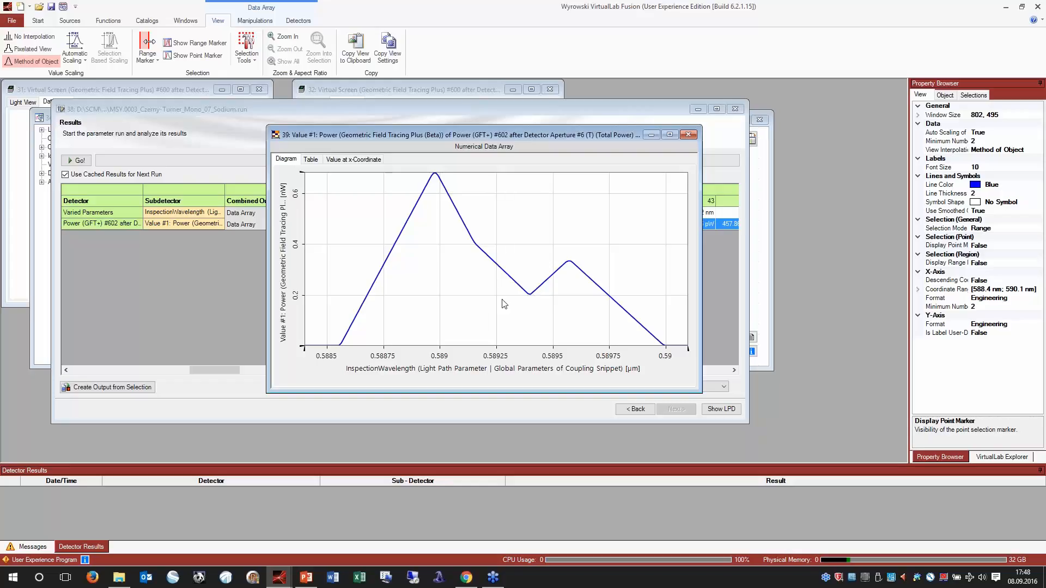
left_click(530, 299)
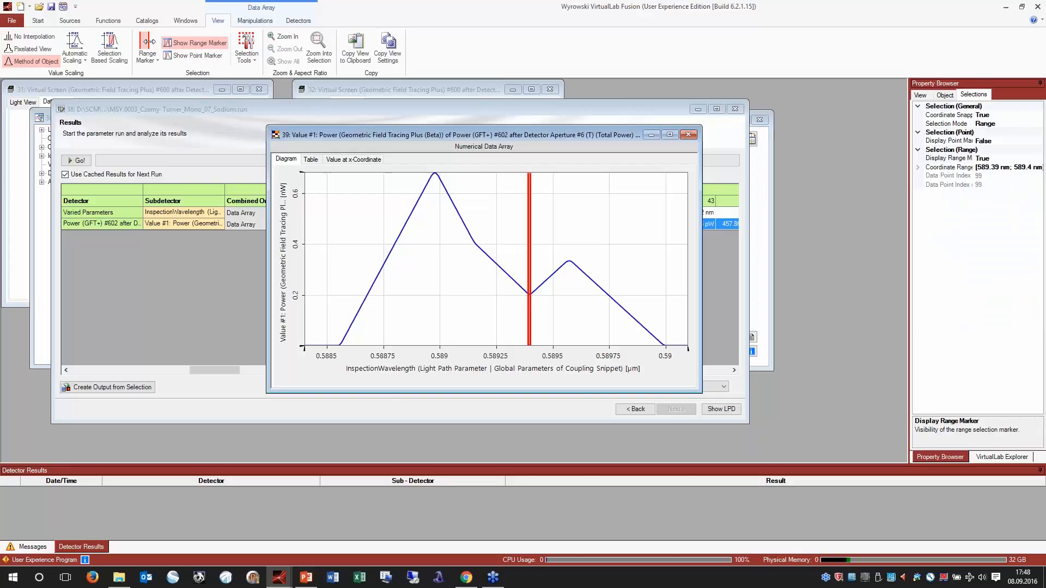
Open MSY.0003_Czerny-Turner_Mono_08_Sodium2.lpd and simulate it, showing the virtual screen result in its light view
left_click_drag(554, 430, 560, 435)
left_click_drag(550, 216, 558, 148)
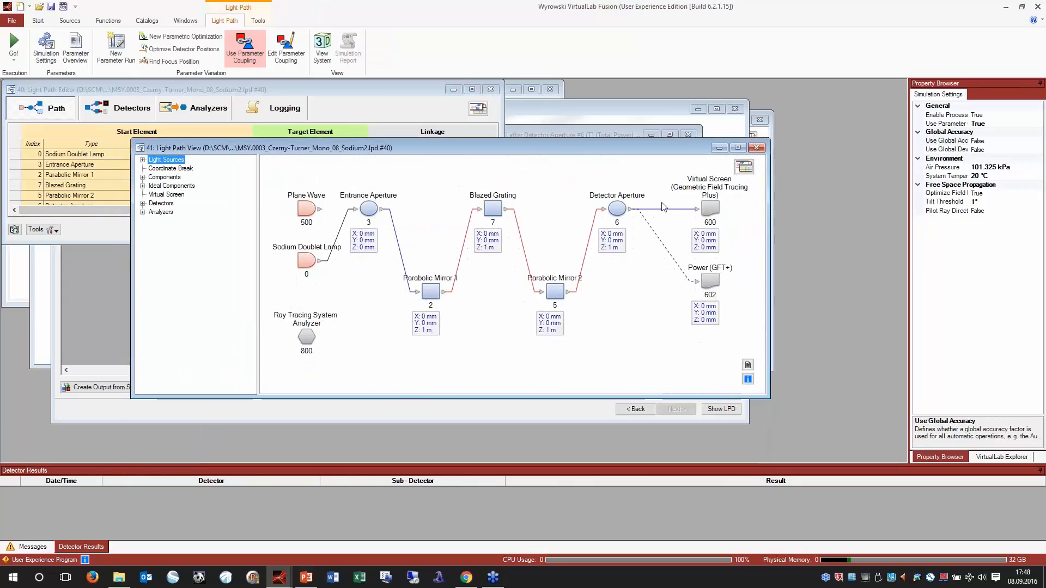
key("F6")
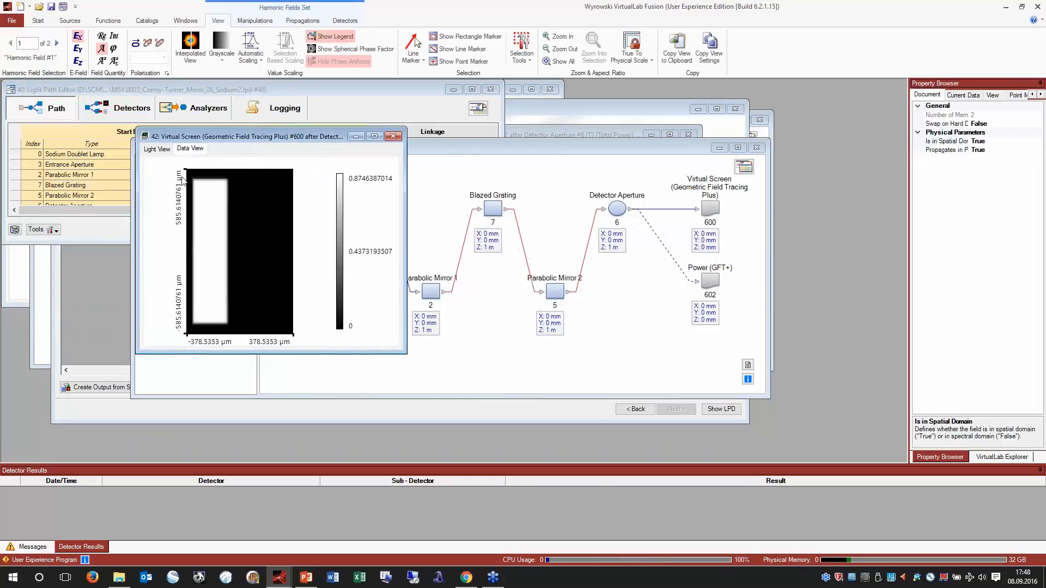
left_click(165, 154)
left_click(267, 294)
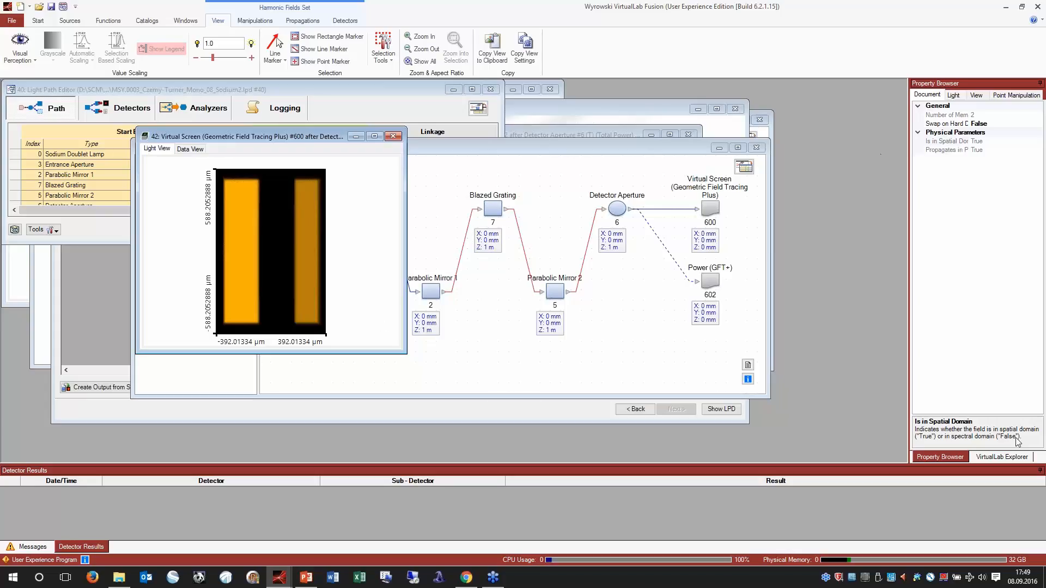
Bring the sodium power-versus-wavelength diagram back to the front from the list of session documents
left_click(1020, 457)
double_click(975, 161)
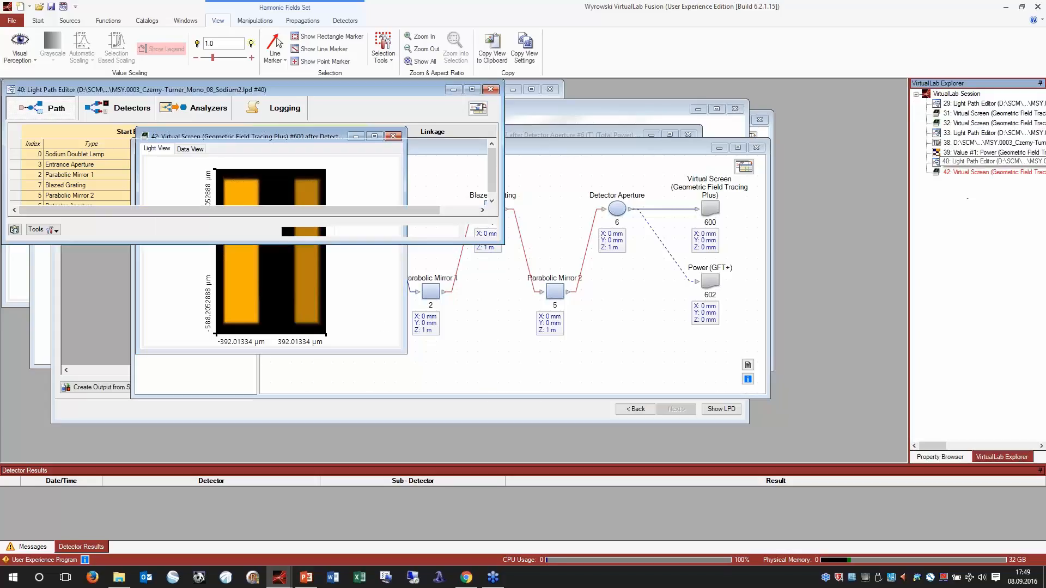
double_click(964, 151)
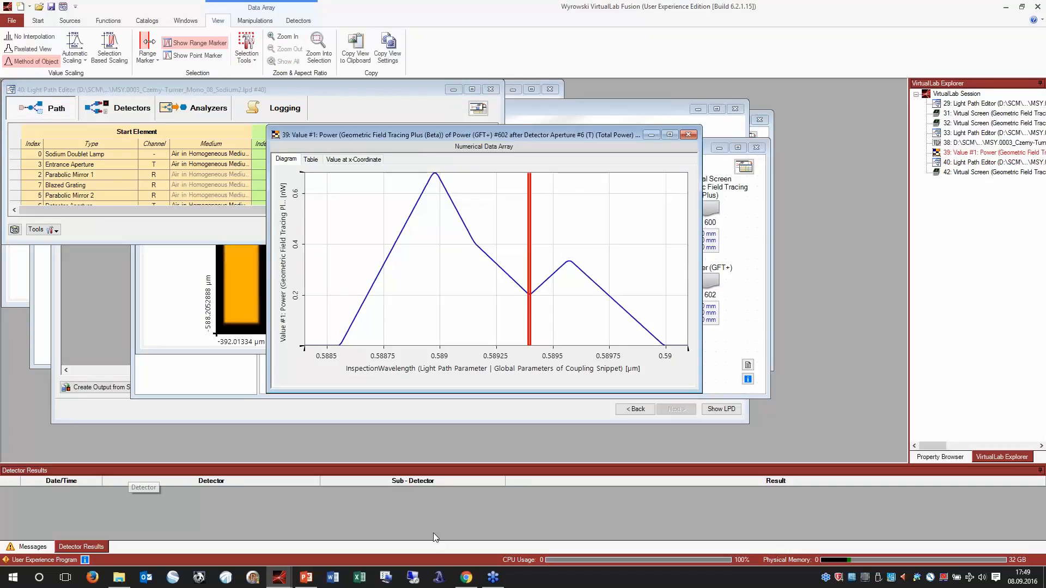
Switch to the PowerPoint presentation and start the slide show from the current Summary slide
left_click(307, 577)
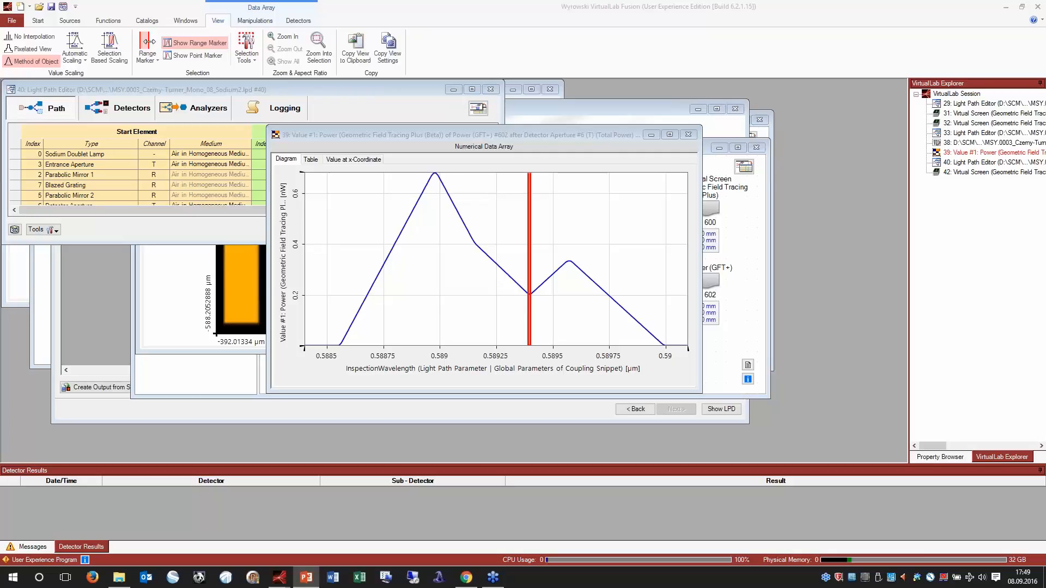
key("shift+F5")
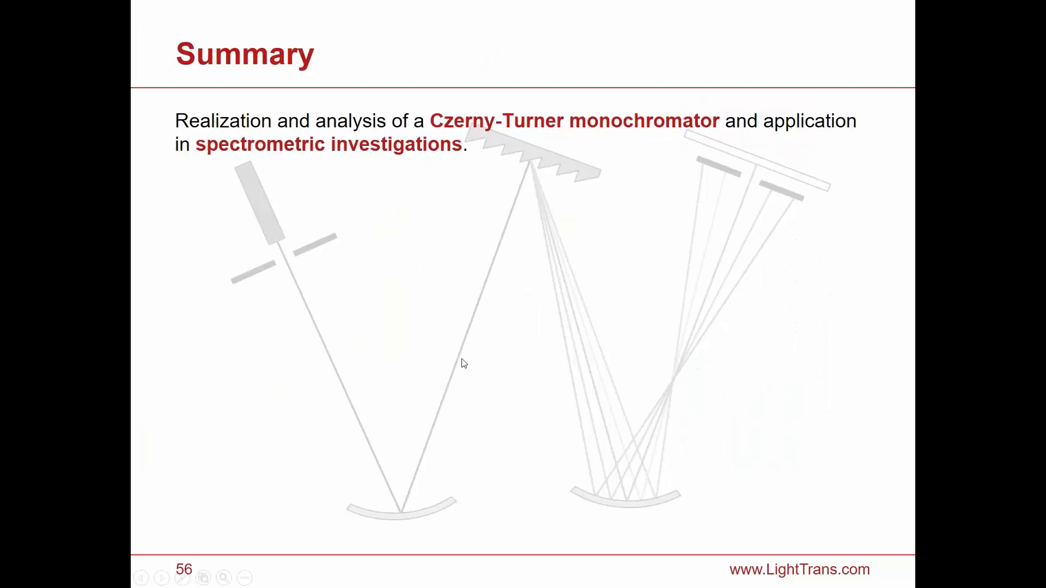